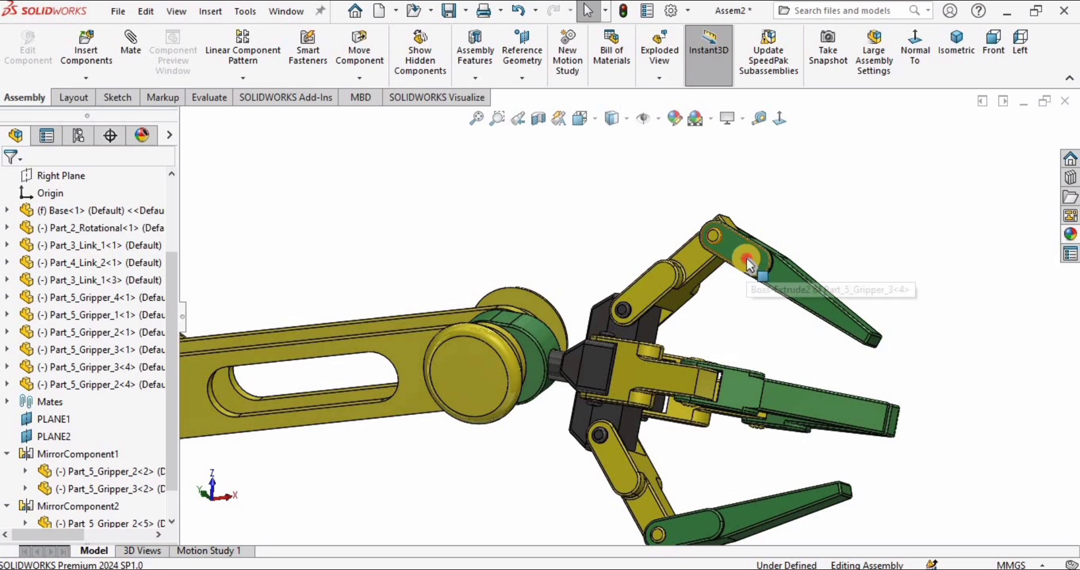
Examine the gripper fingers in the robotic arm assembly and the Part_5_Gripper_2 part.
click(747, 264)
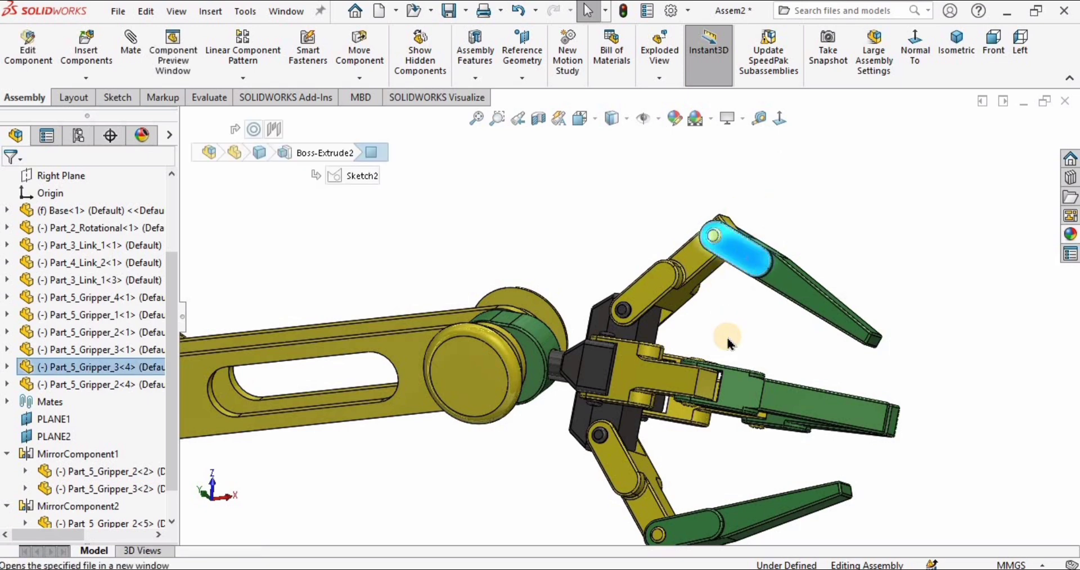
scroll(648, 289, up, 2)
middle_drag(634, 278, 762, 311)
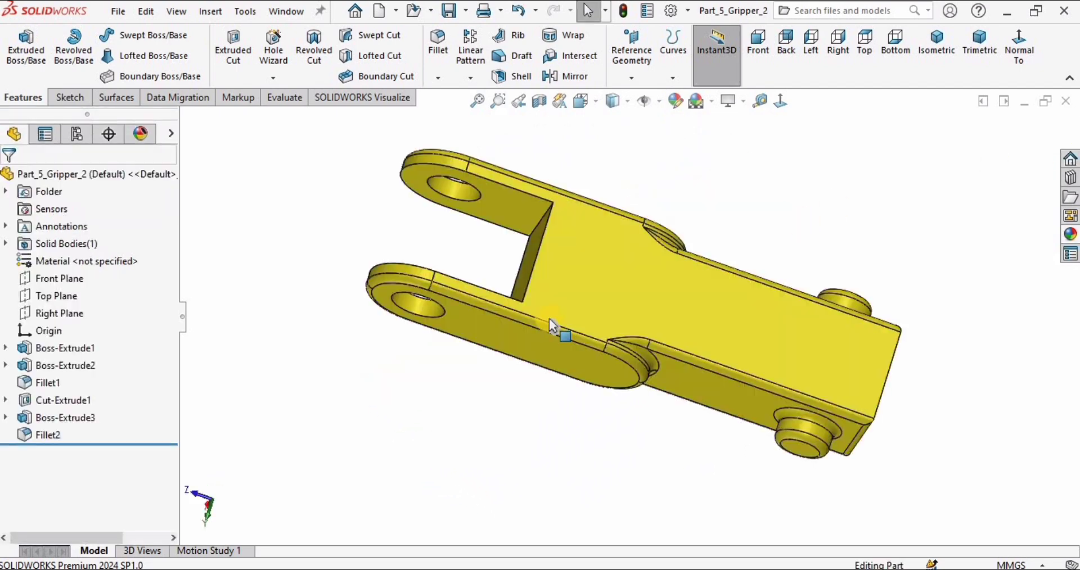
Create a new part document.
click(117, 12)
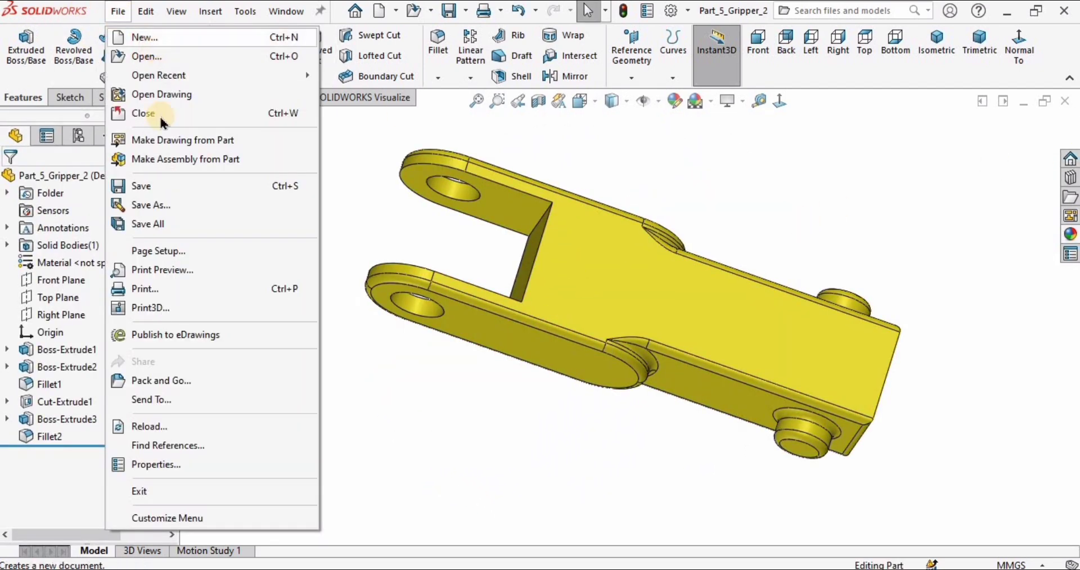
click(148, 37)
click(658, 491)
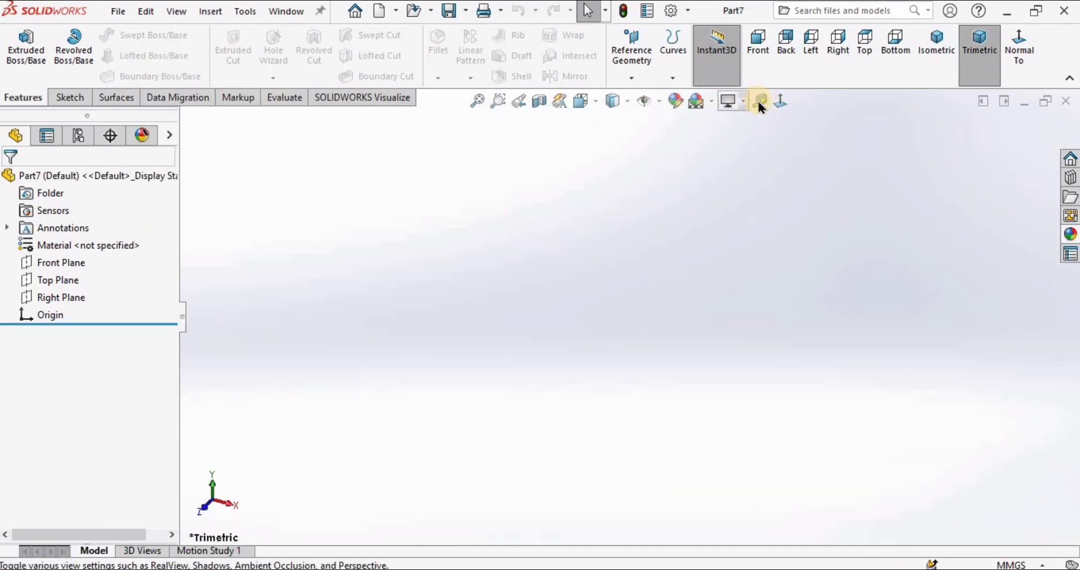
Set the part's background scene to Plain White and check that the document units are MMGS.
click(697, 102)
click(726, 144)
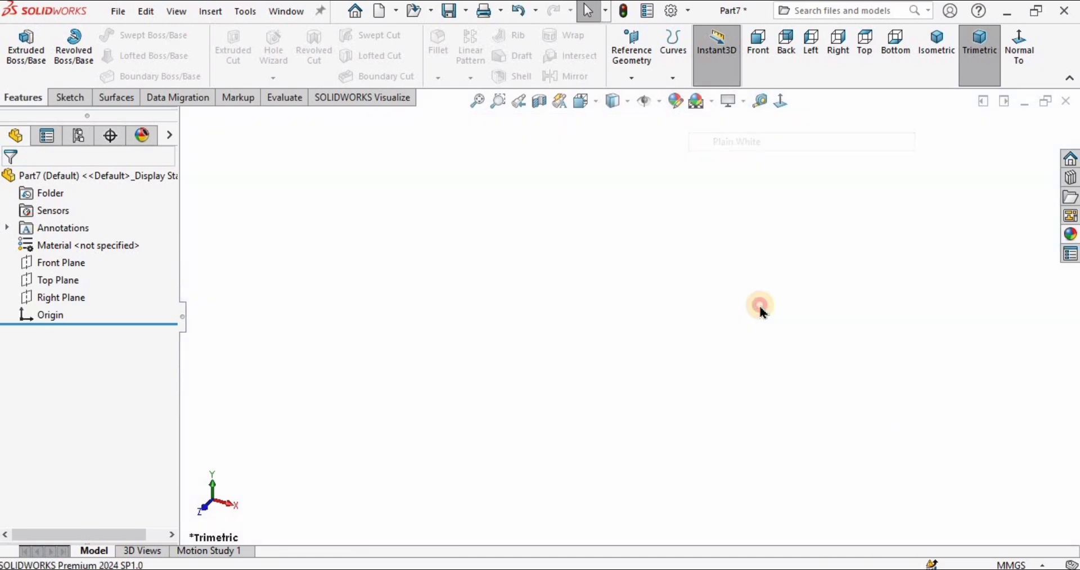
click(1027, 565)
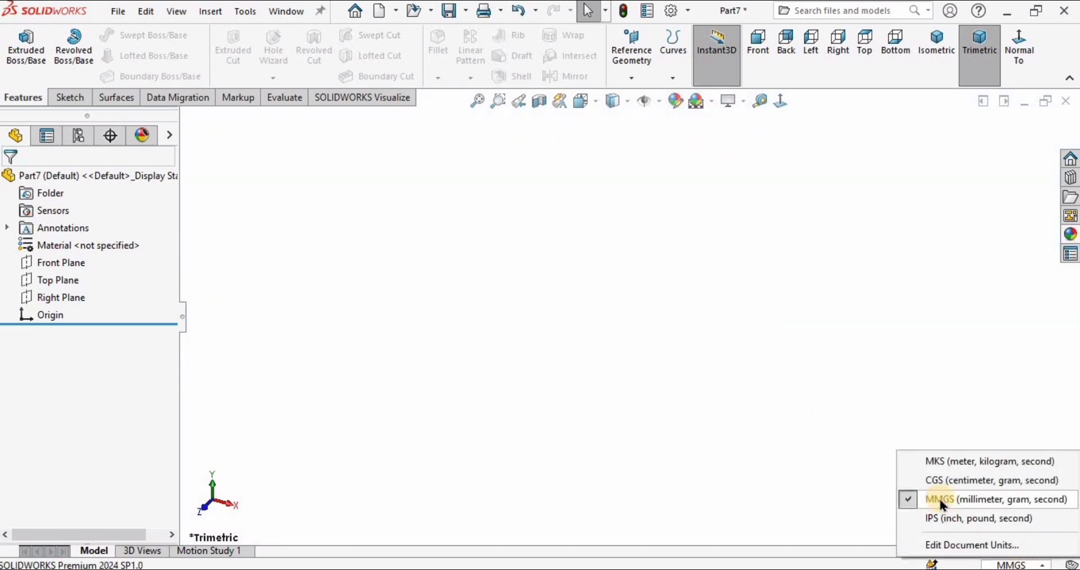
click(732, 438)
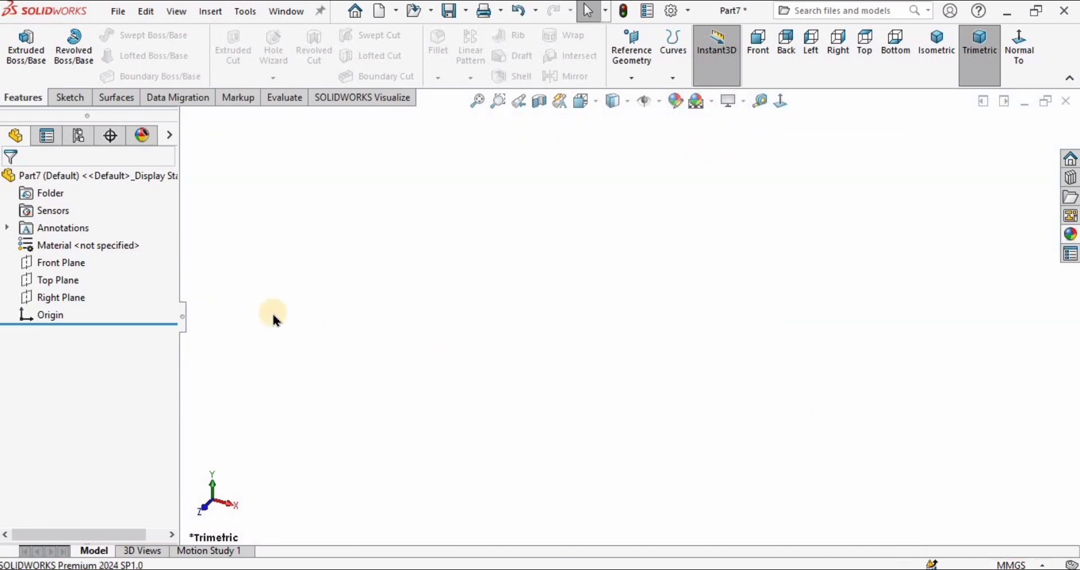
Start a sketch on the Front Plane and draw a center rectangle about 138 mm wide centred on the origin.
click(72, 262)
click(88, 241)
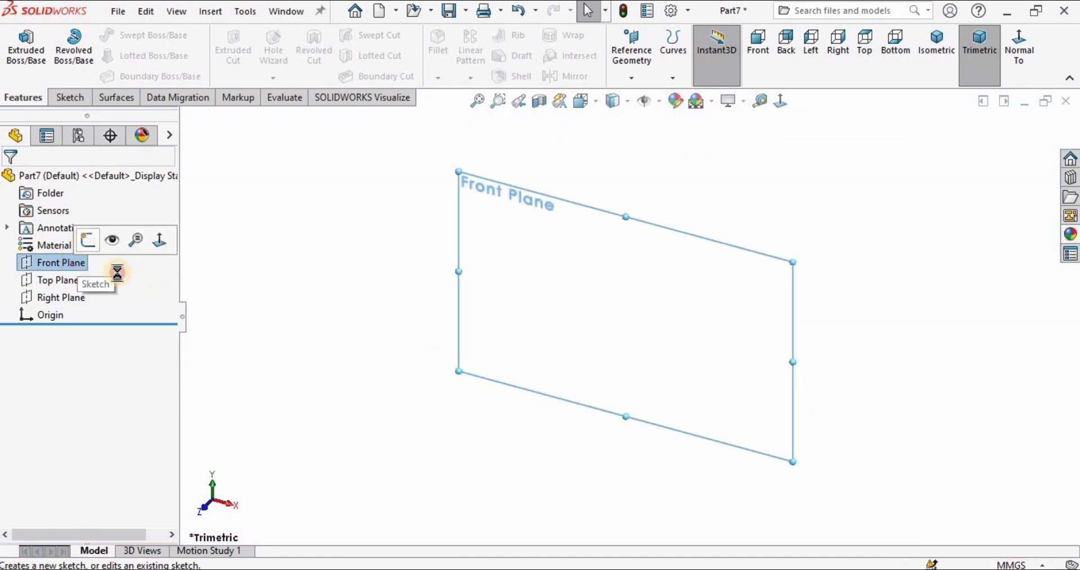
click(285, 333)
click(116, 56)
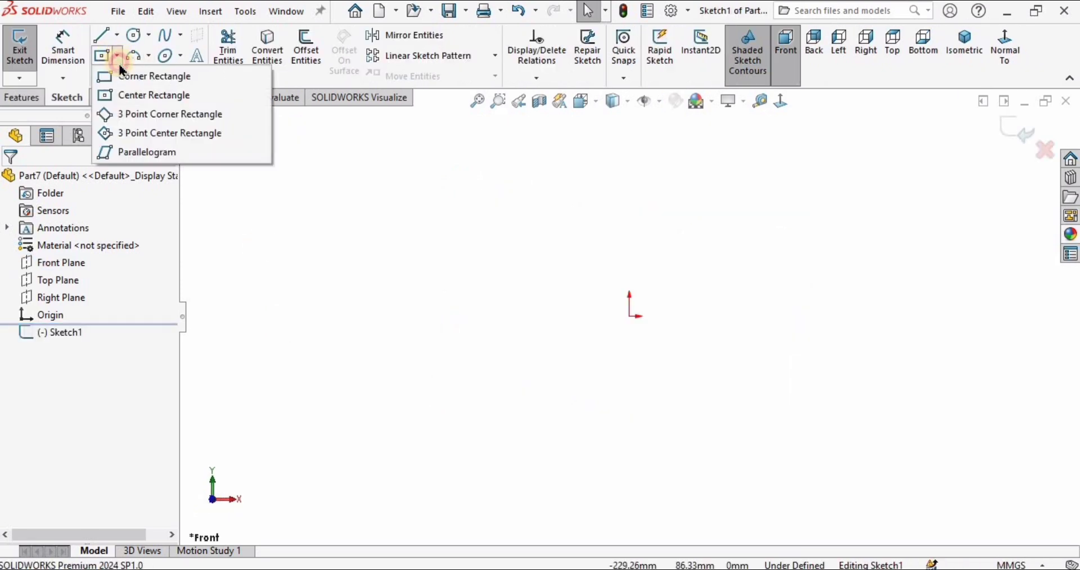
click(154, 95)
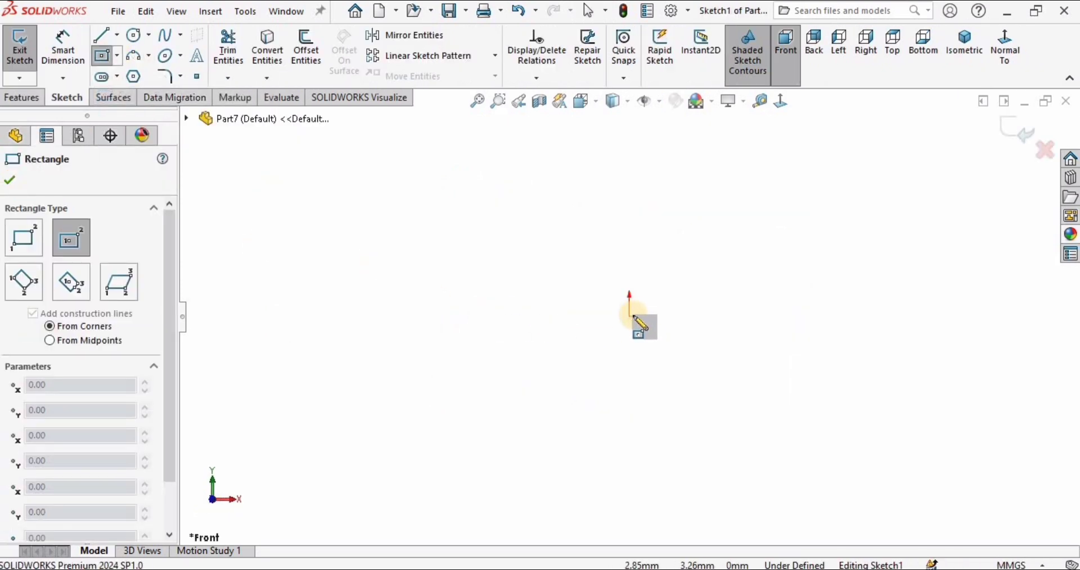
click(630, 317)
click(494, 221)
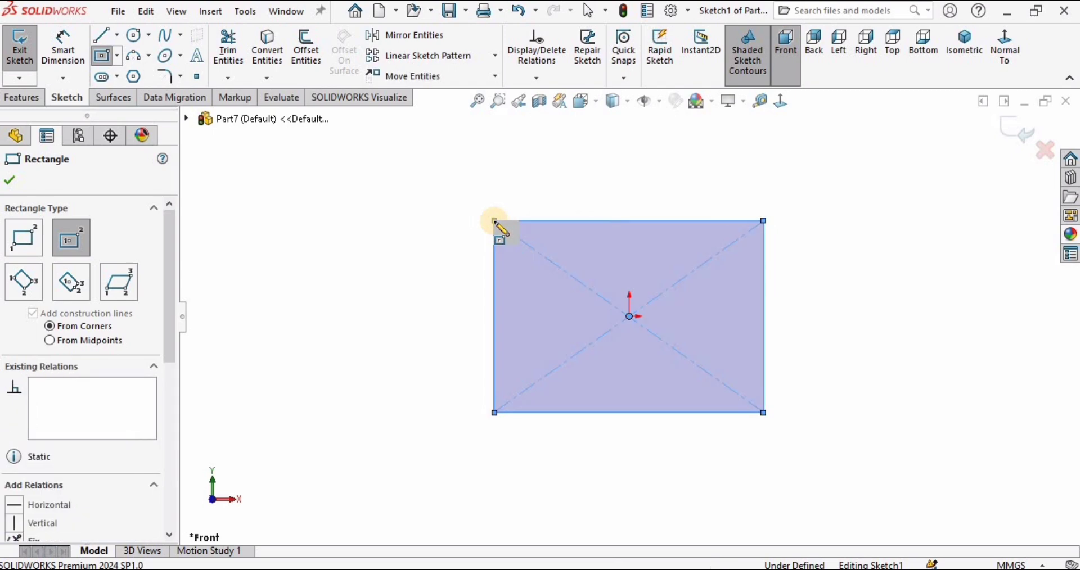
Dimension the rectangle's width and height to 30 mm each.
click(64, 45)
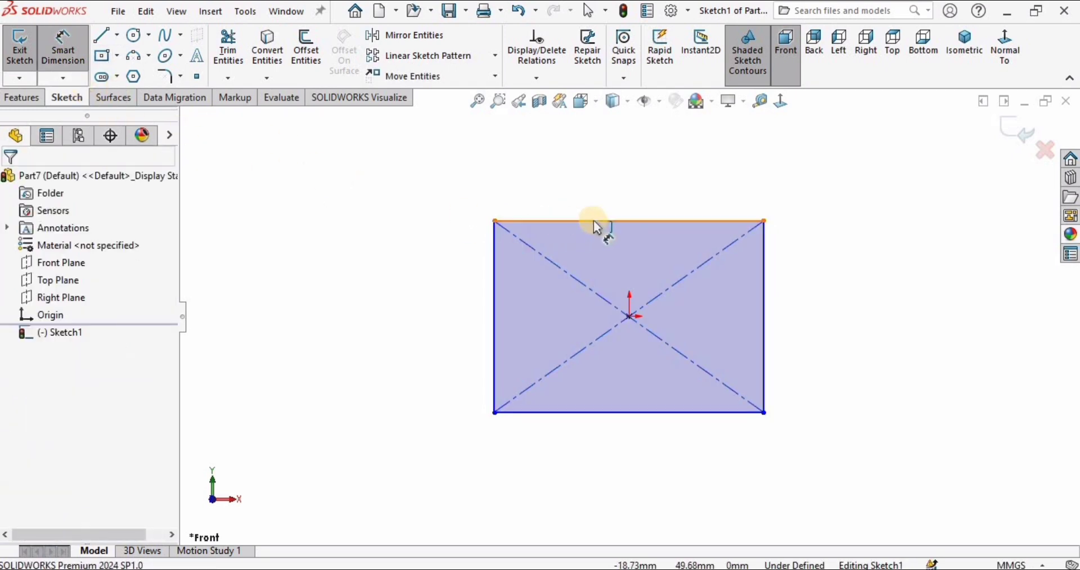
click(588, 203)
click(586, 194)
text(30)
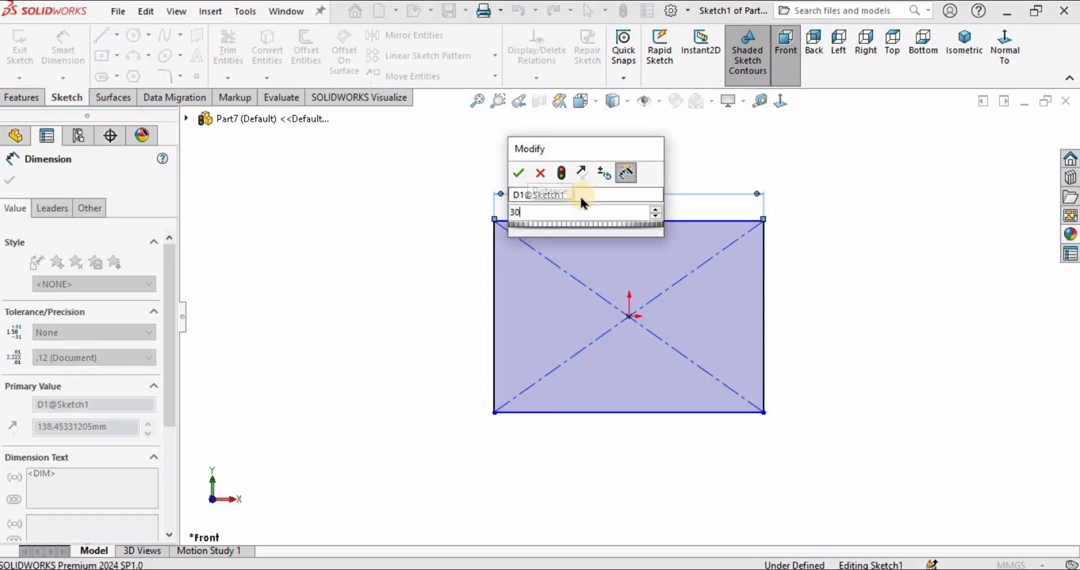
key(Return)
click(496, 252)
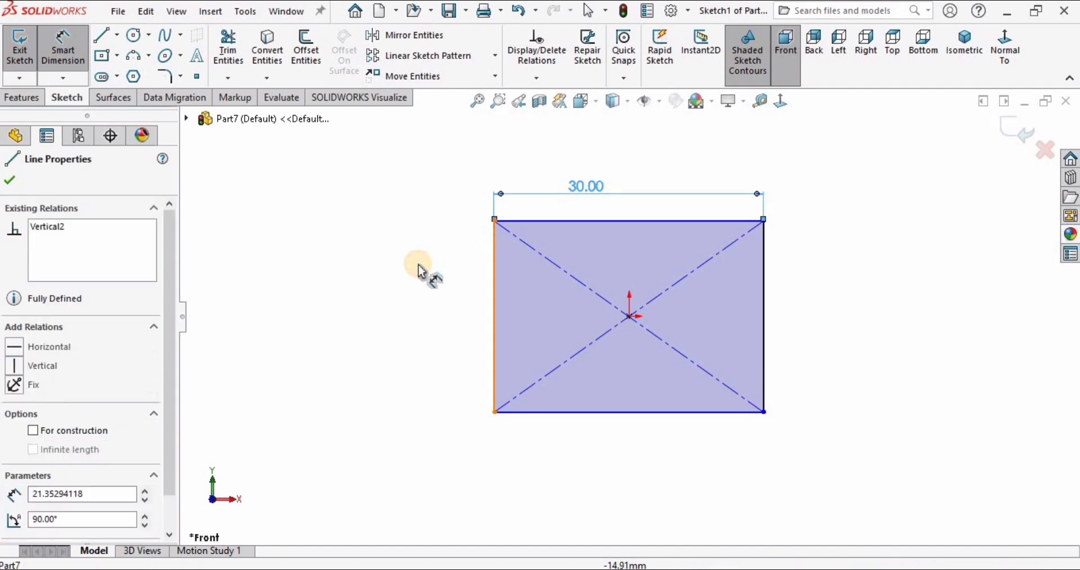
click(428, 271)
text(30)
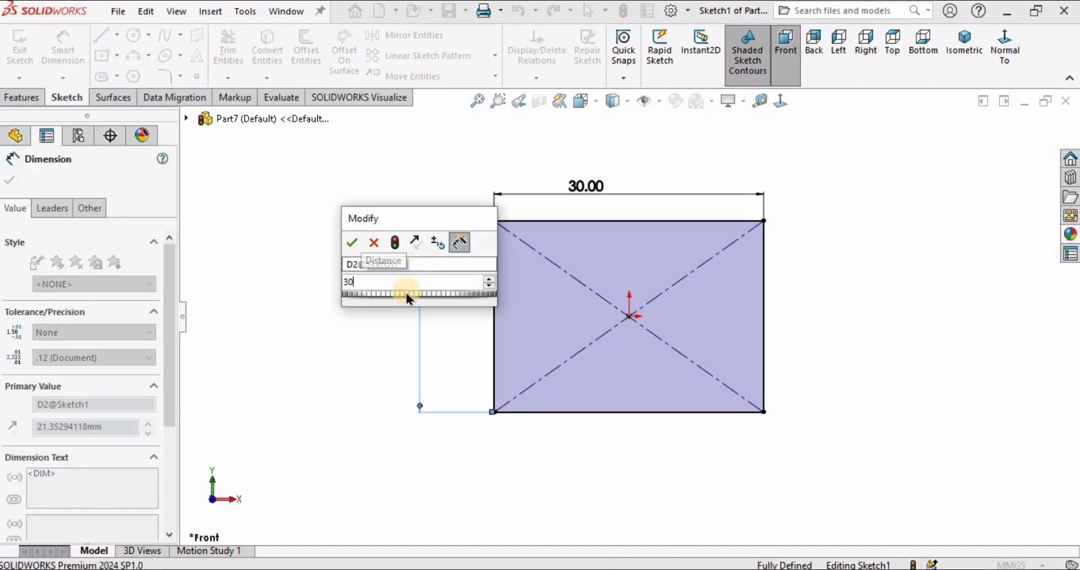
key(Return)
scroll(386, 307, up, 1)
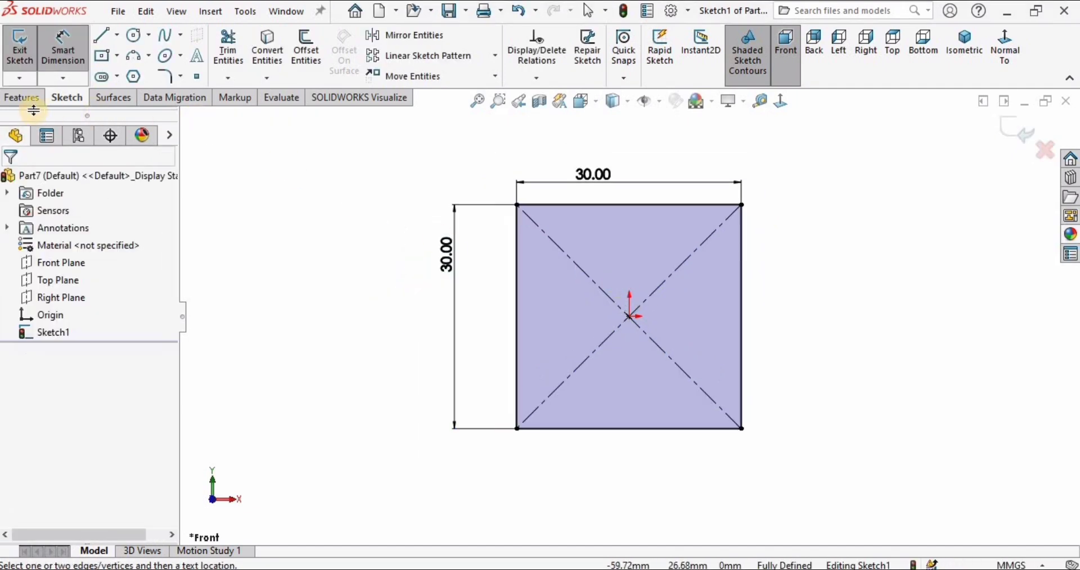
Extrude the square profile as a Blind boss with a depth of 160 mm.
click(20, 99)
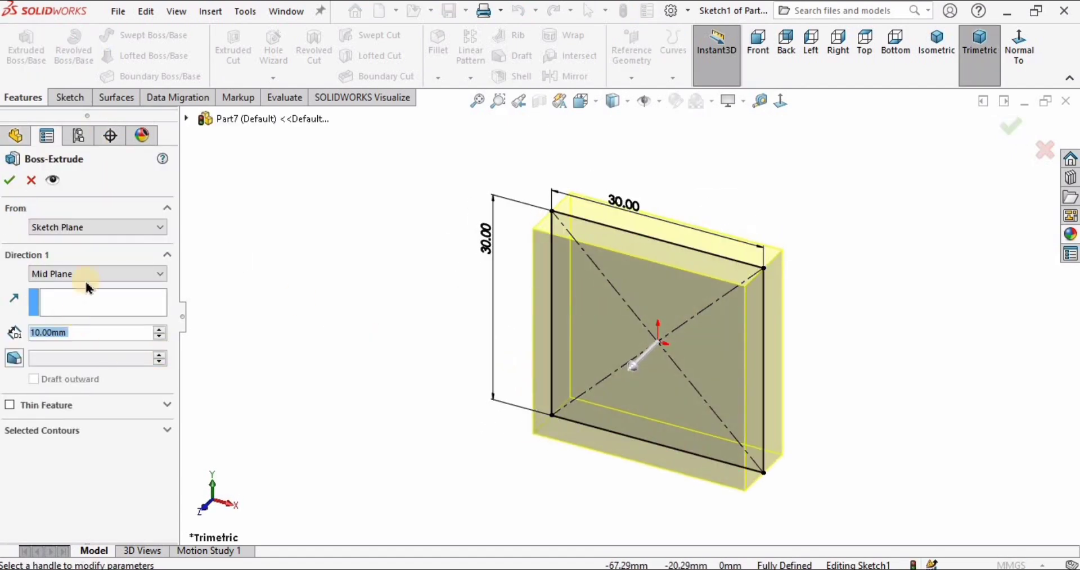
click(82, 274)
click(45, 286)
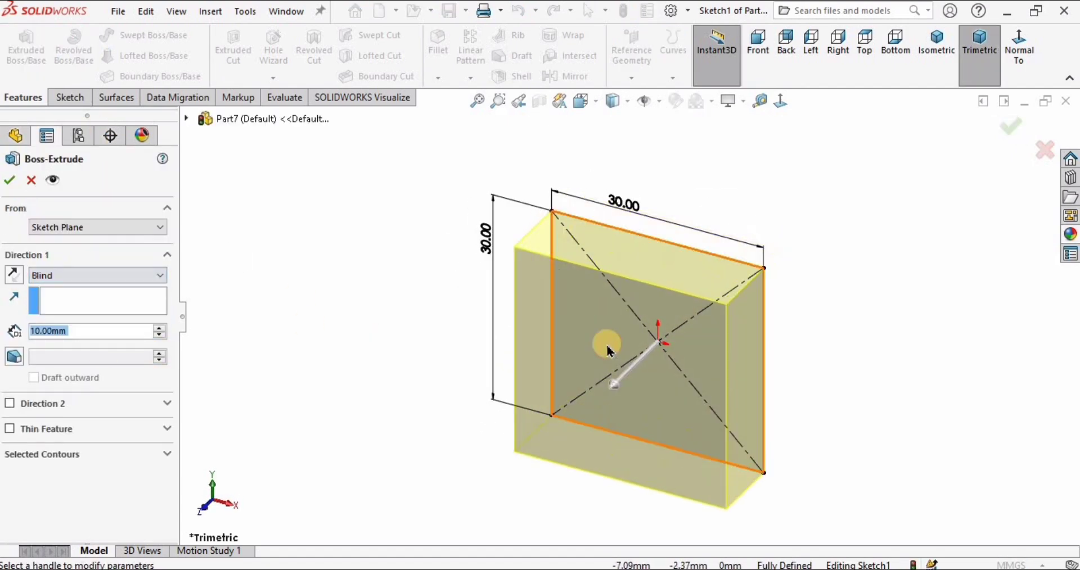
middle_drag(567, 348, 562, 349)
click(63, 331)
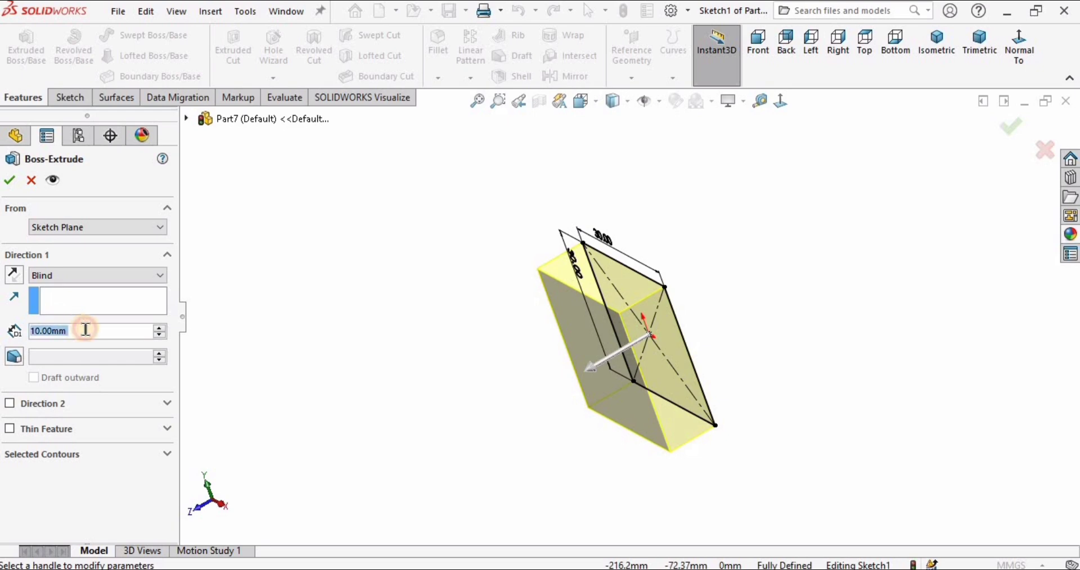
text(160)
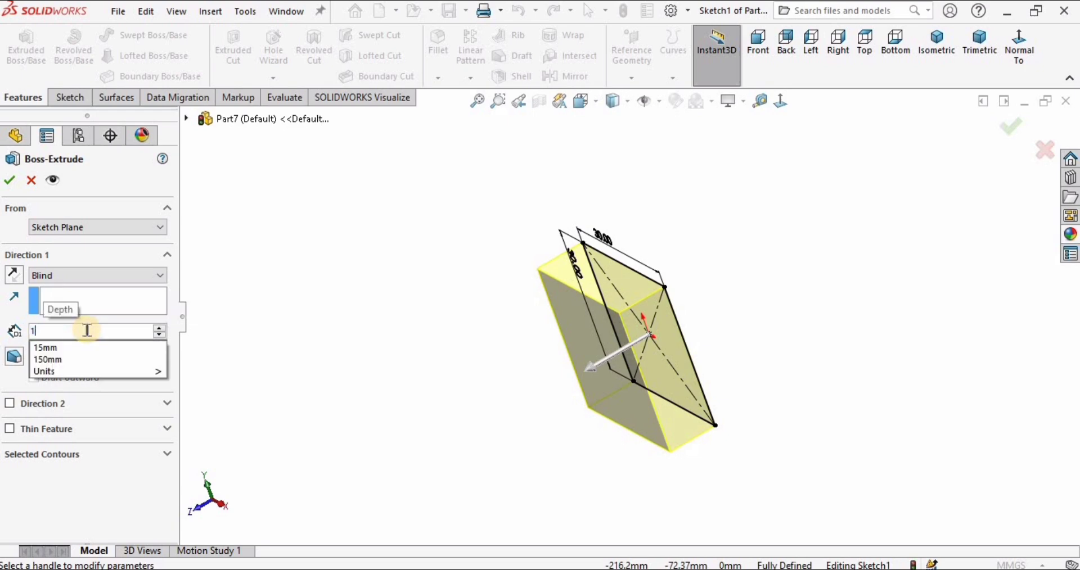
key(Return)
scroll(303, 365, up, 4)
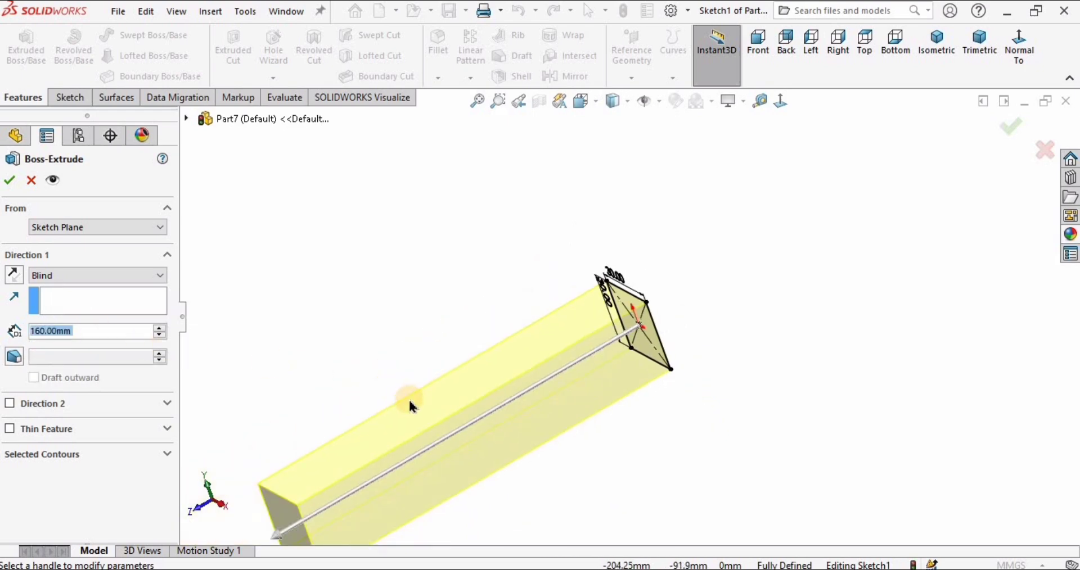
click(12, 181)
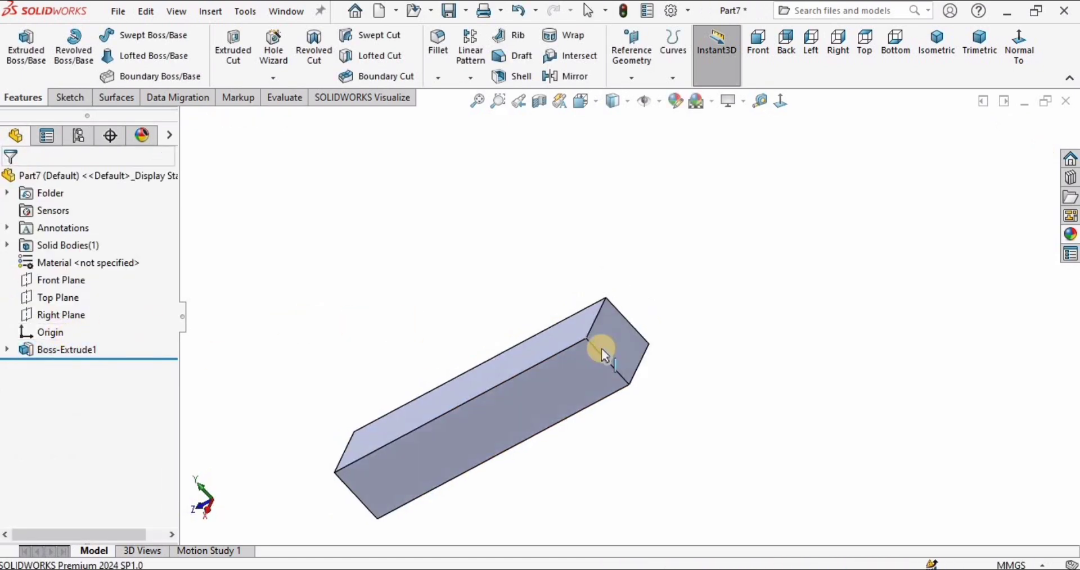
Start a sketch on the block's square end face that lies on the Front Plane.
click(616, 338)
scroll(540, 366, down, 3)
scroll(562, 362, down, 2)
click(877, 316)
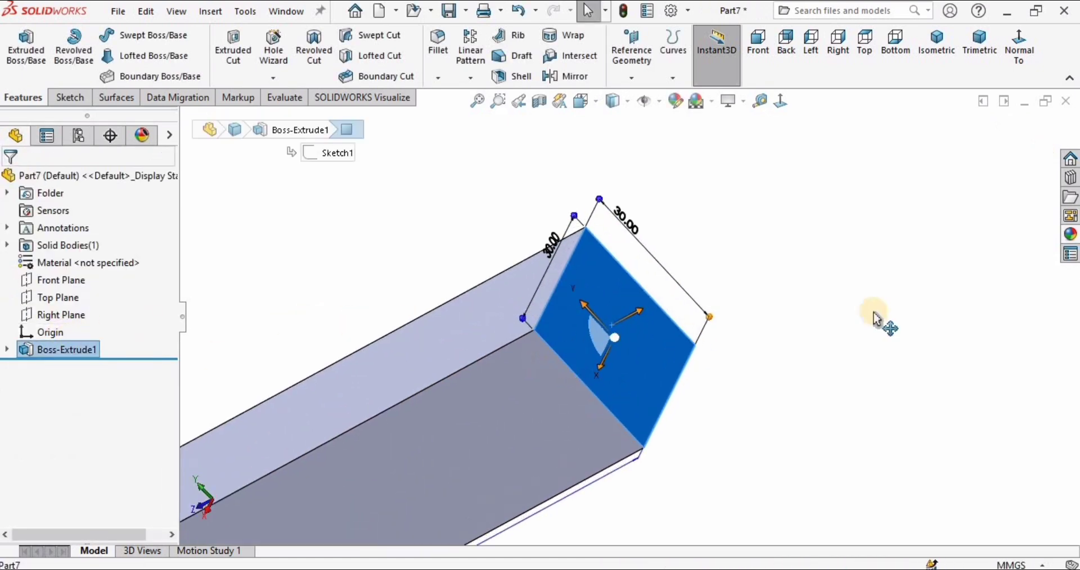
click(633, 315)
click(702, 271)
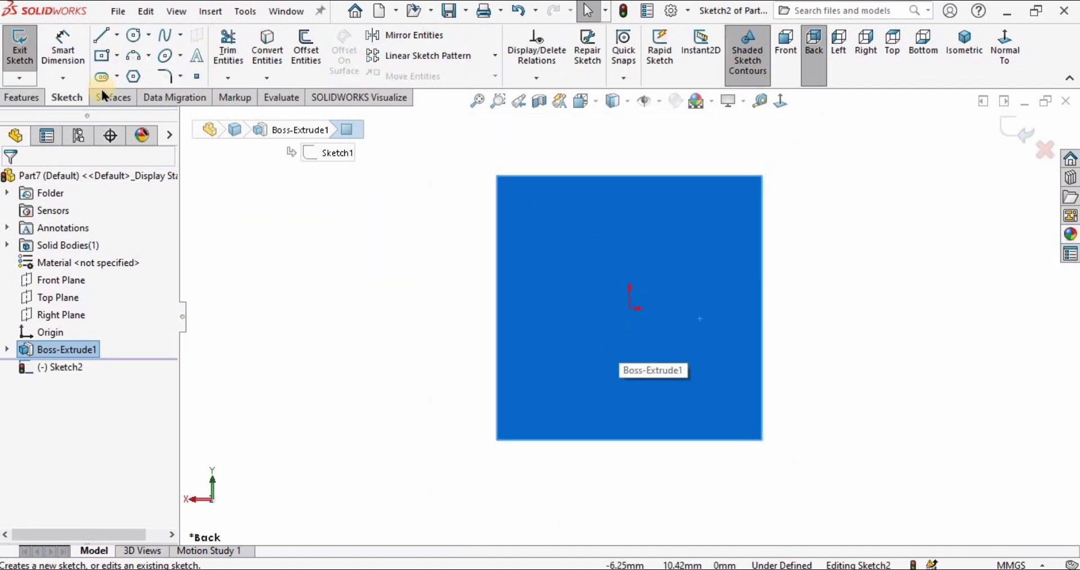
Draw a center rectangle about 27 mm wide and 37 mm tall, centred on the origin of the end face.
click(117, 56)
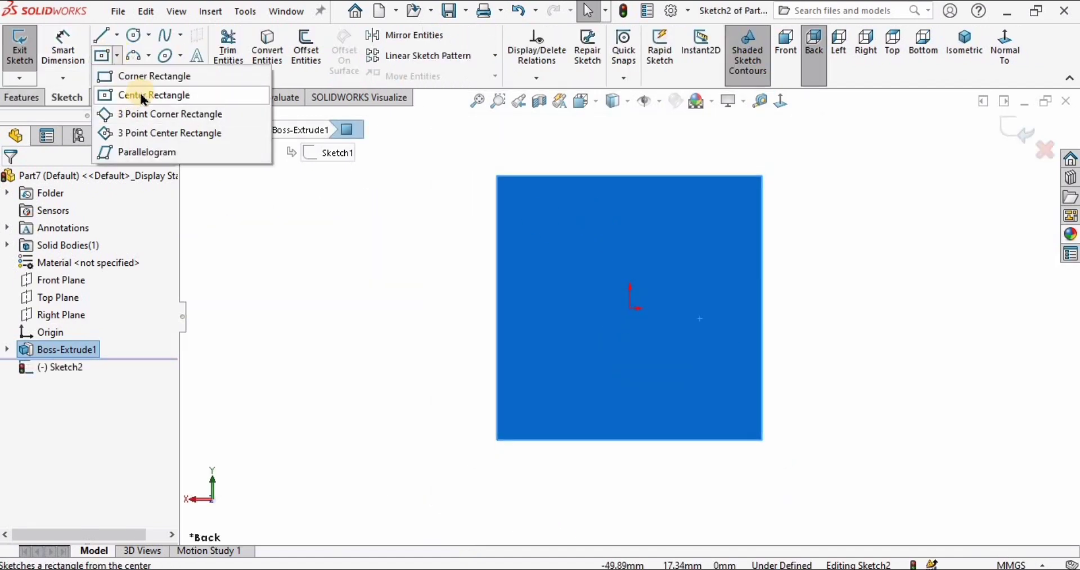
click(143, 96)
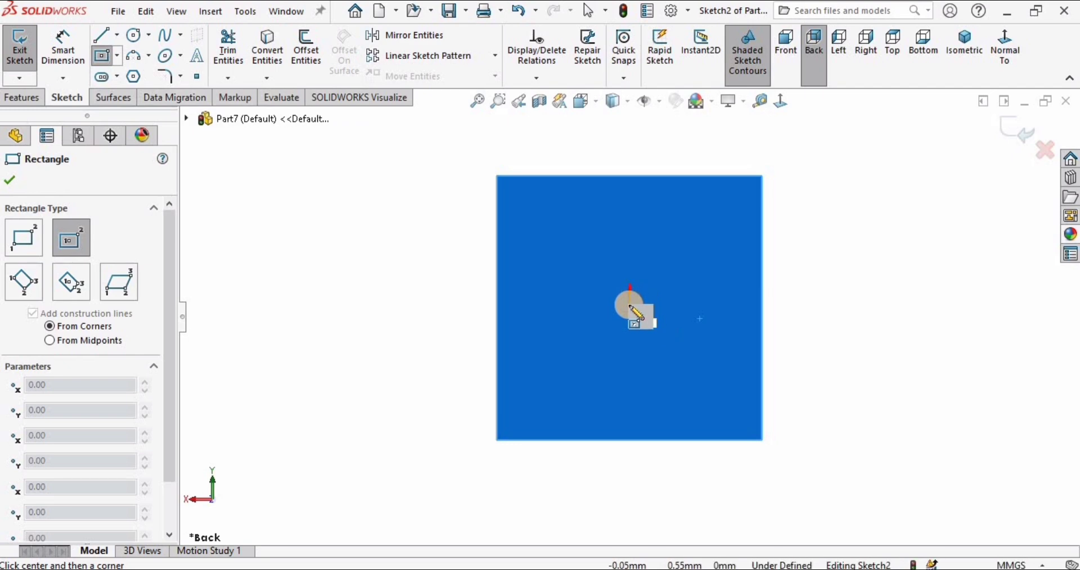
click(630, 308)
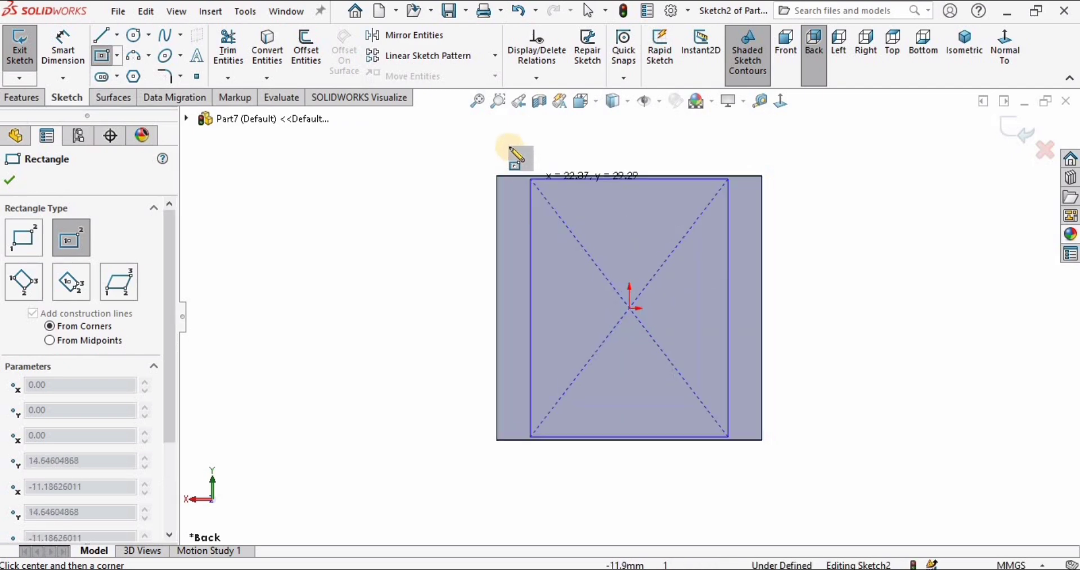
click(510, 144)
key(Escape)
Make the rectangle's upper line equal in length to the upper edge of the block's end face.
scroll(540, 168, down, 1)
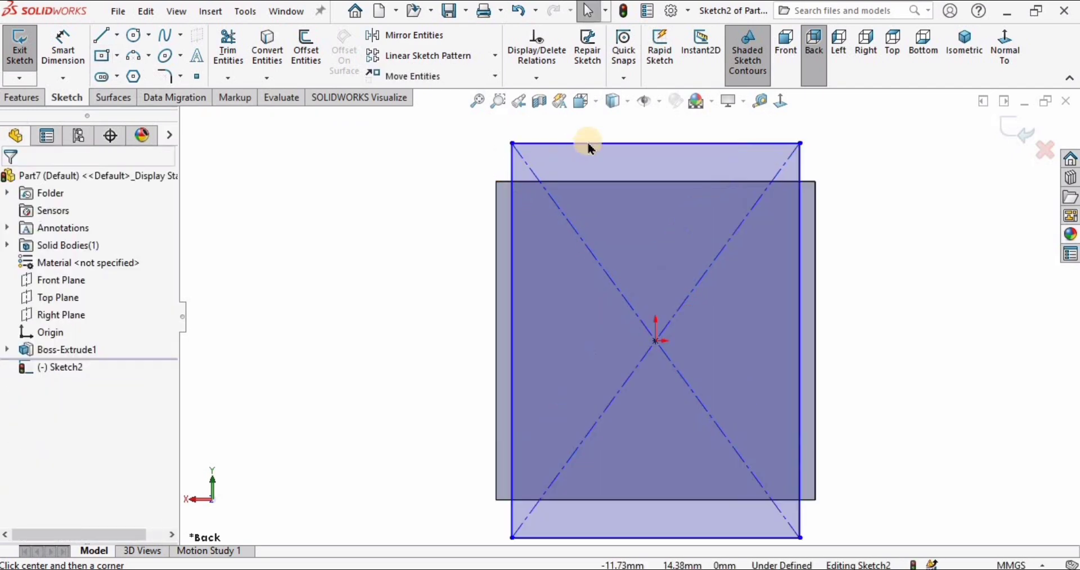
click(585, 140)
scroll(595, 186, down, 1)
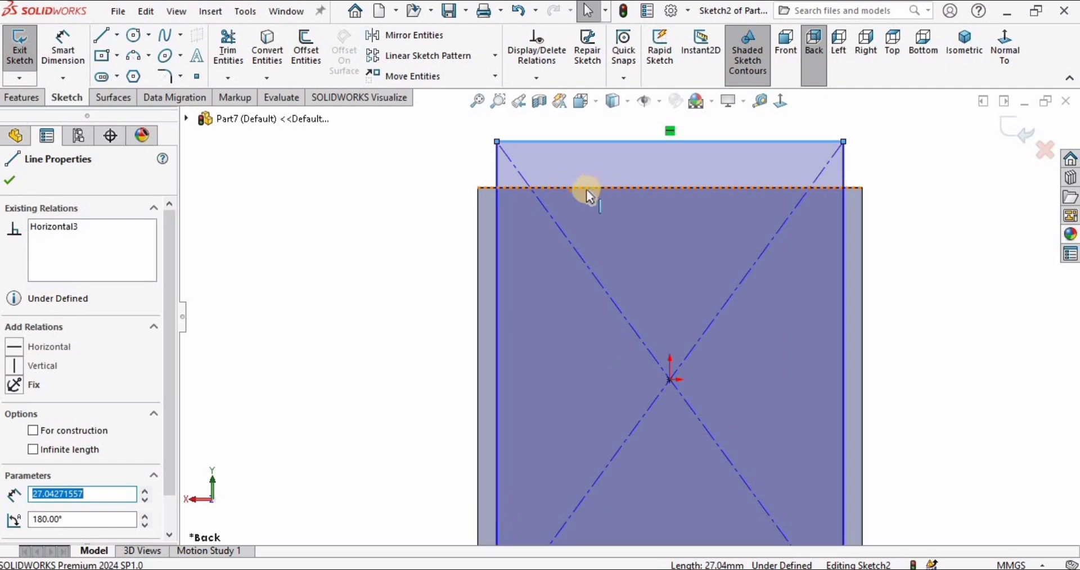
ctrl+click(586, 188)
click(703, 120)
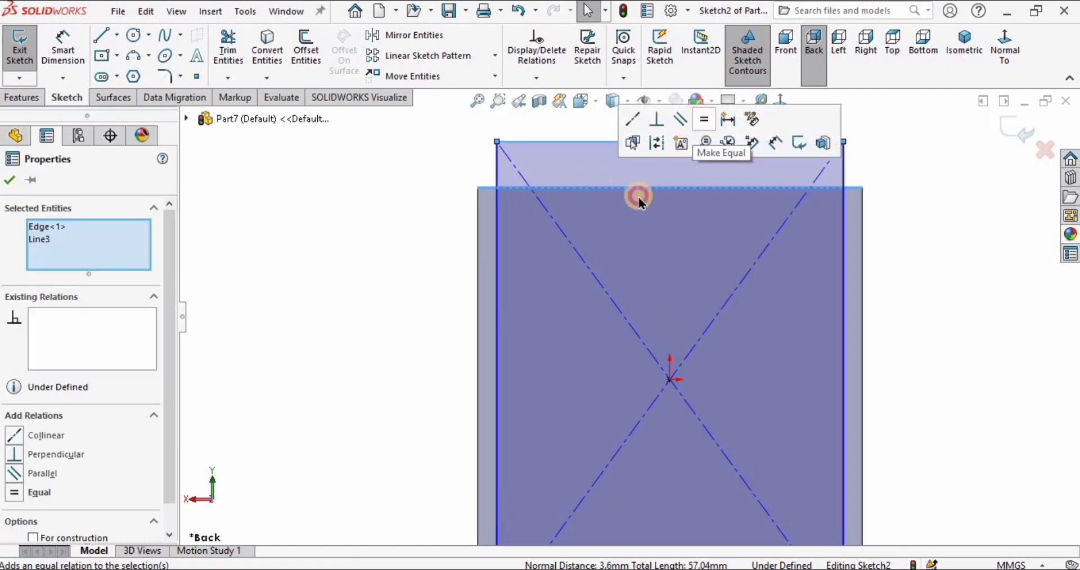
scroll(631, 207, down, 1)
scroll(632, 237, up, 2)
click(980, 301)
scroll(627, 312, up, 1)
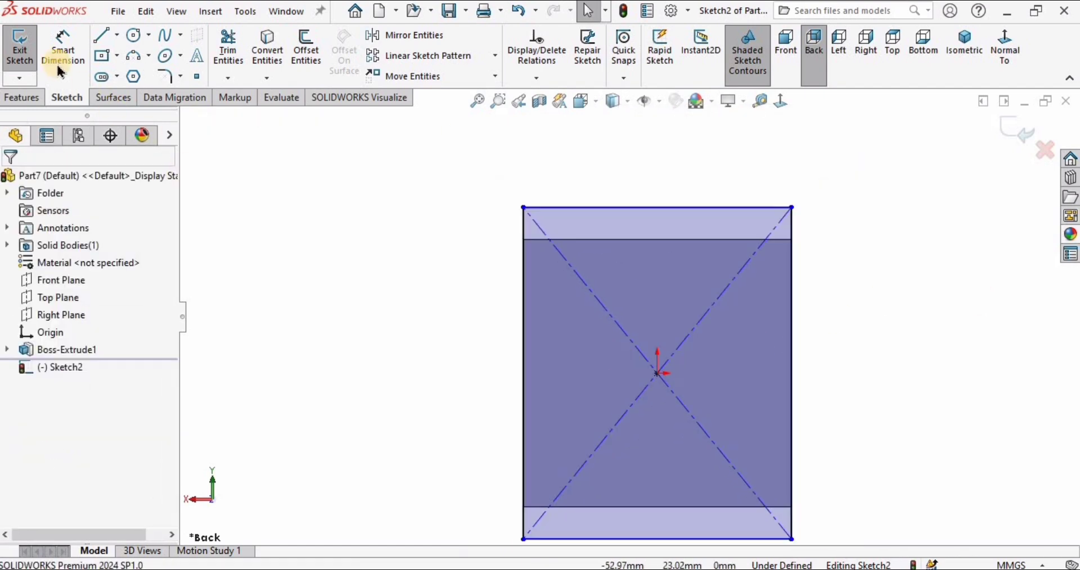
Dimension the rectangle's height to 40 mm.
click(56, 62)
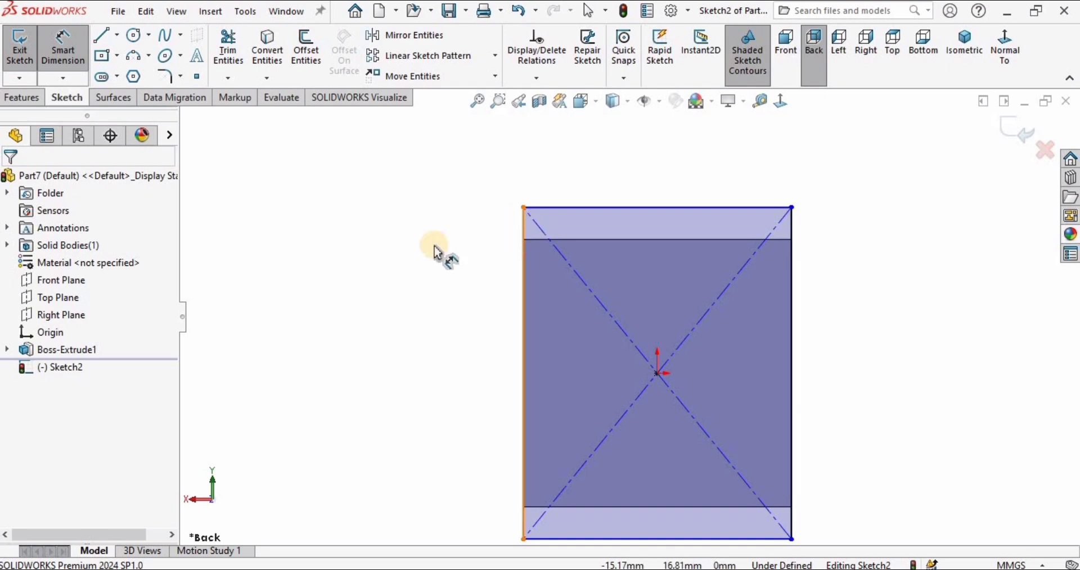
click(523, 253)
click(358, 385)
text(4)
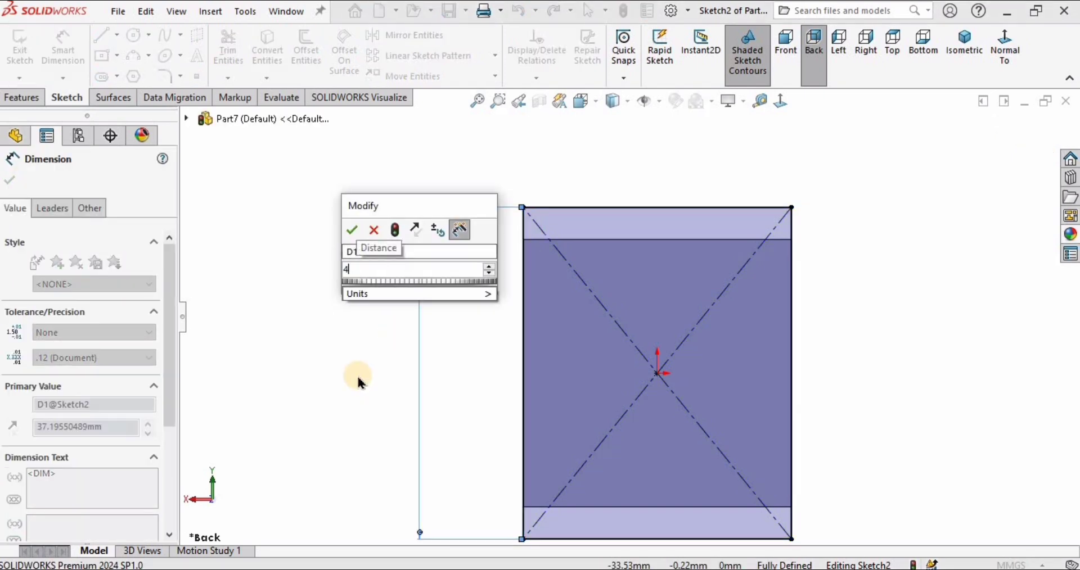
text(0)
key(Return)
key(Escape)
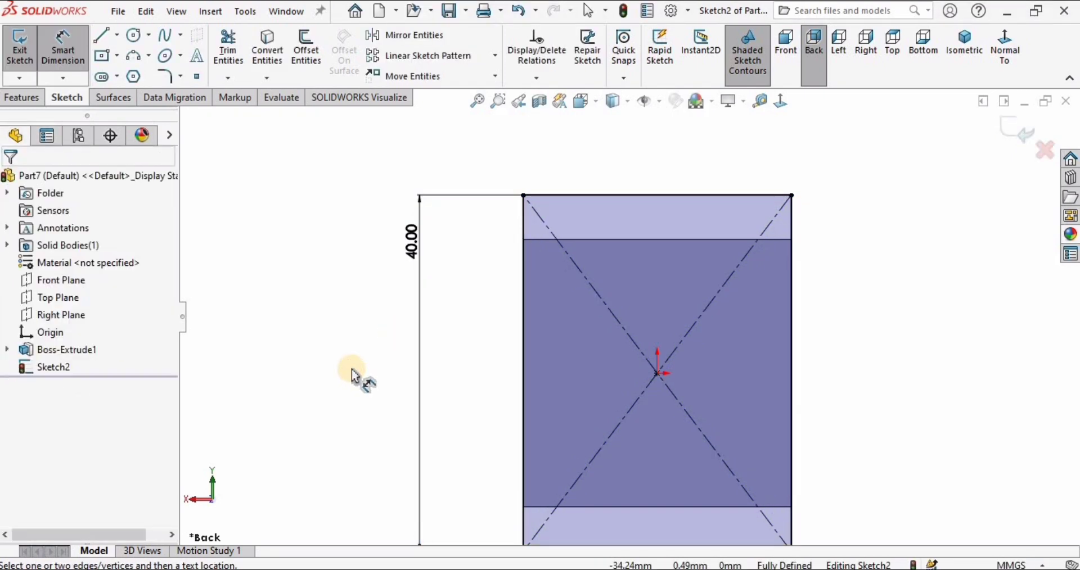
key(Escape)
key(f)
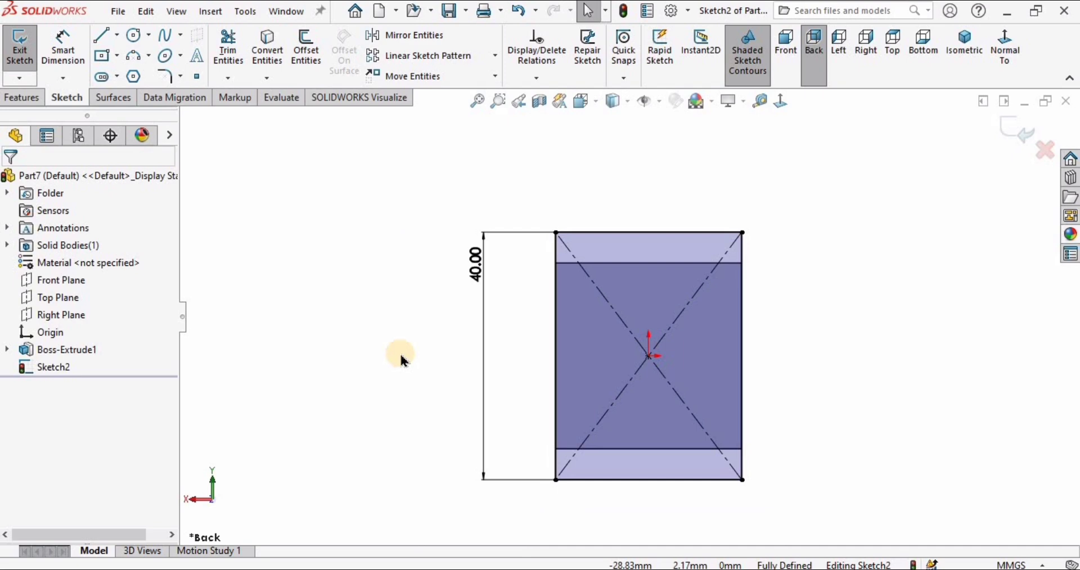
Start a boss extrusion of the end-face sketch in the reversed direction with a depth of 80 mm.
click(22, 98)
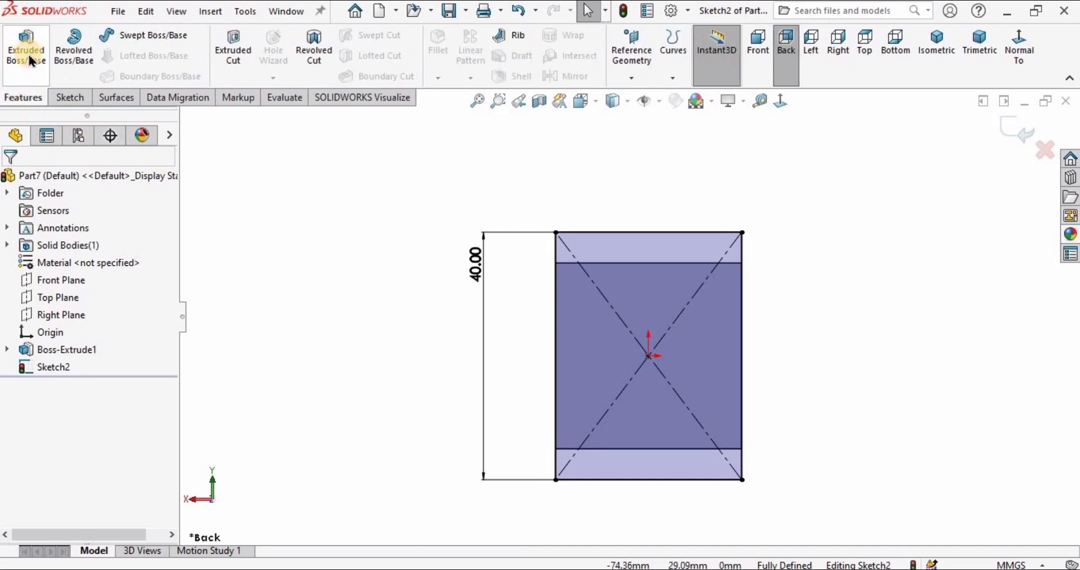
click(28, 56)
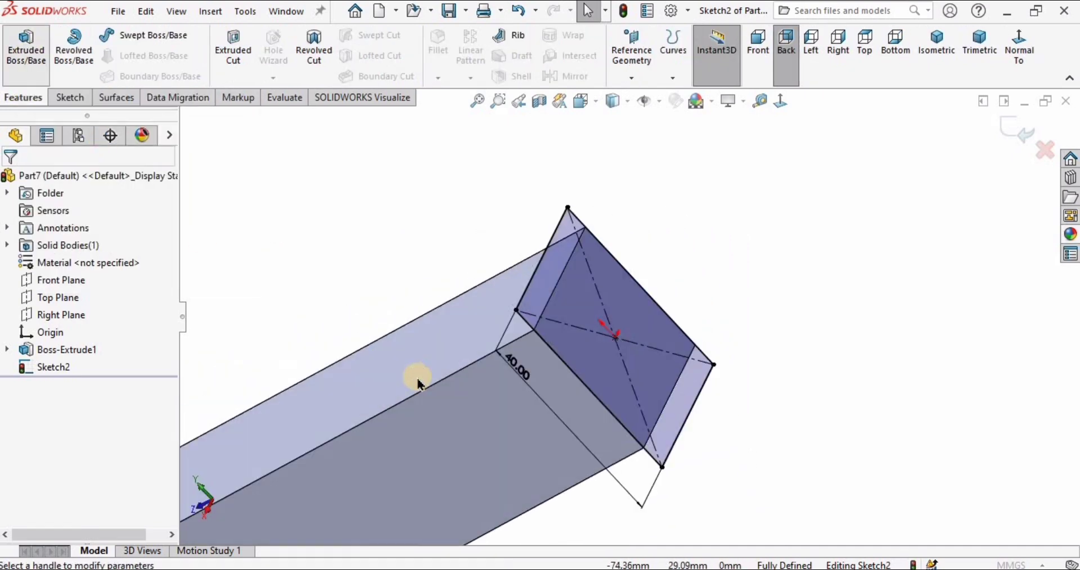
scroll(417, 388, up, 4)
middle_drag(446, 406, 439, 371)
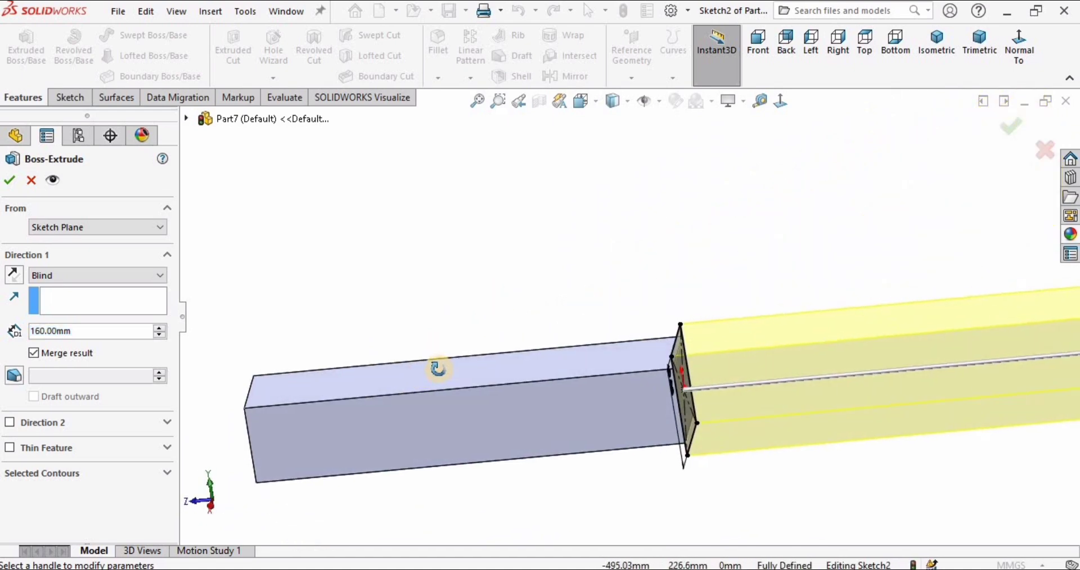
click(14, 276)
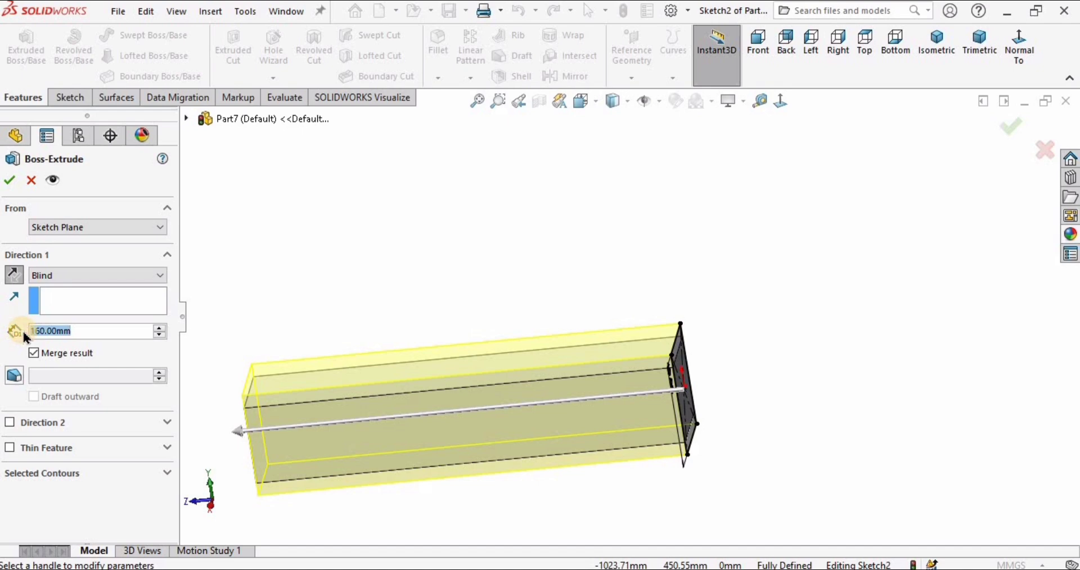
text(80)
key(Return)
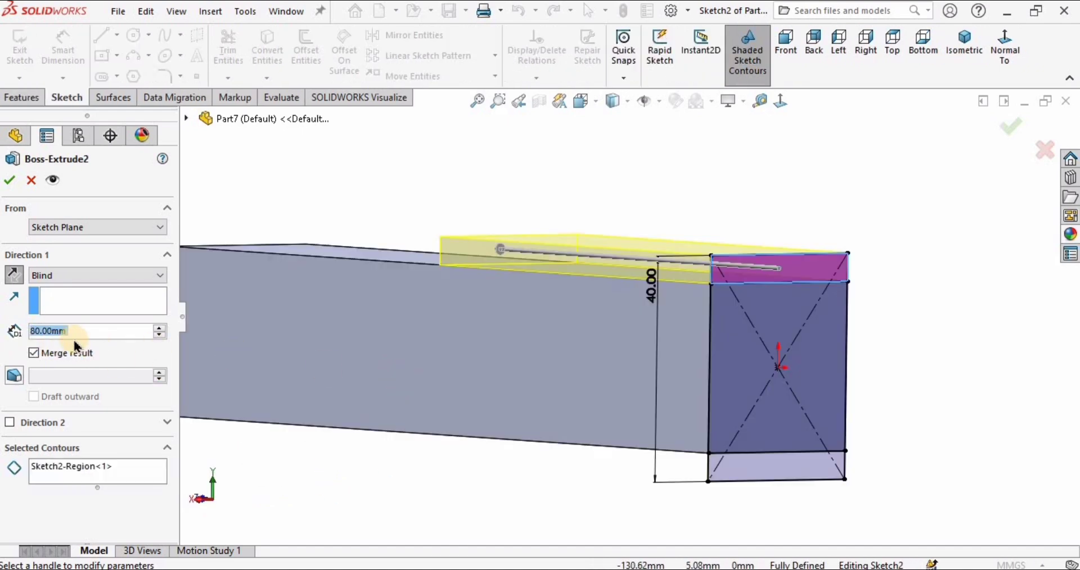
Change the extrusion's end condition to Mid Plane.
click(73, 276)
click(84, 364)
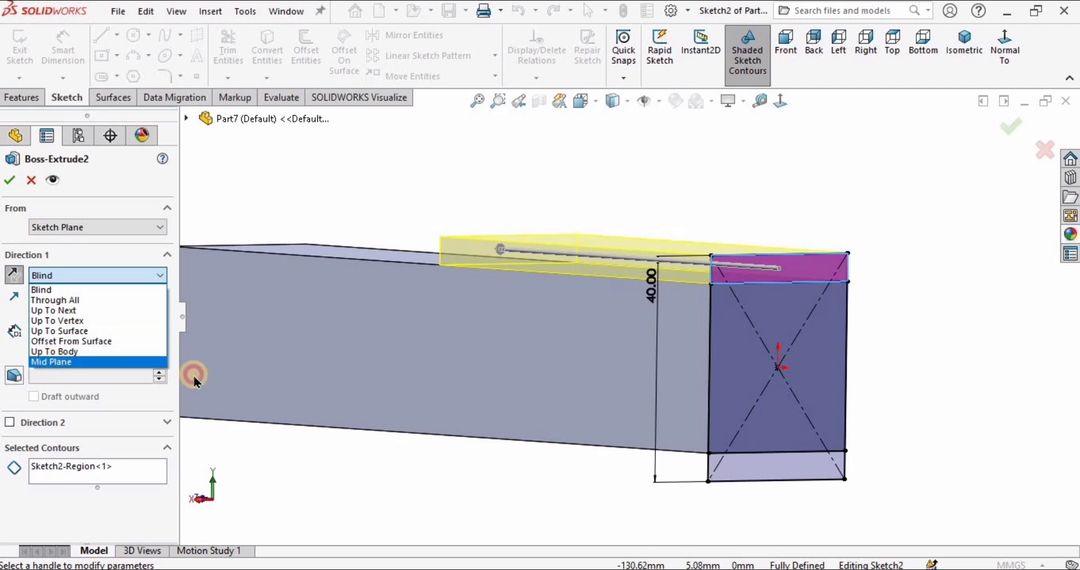
middle_drag(551, 374, 572, 385)
scroll(568, 375, up, 2)
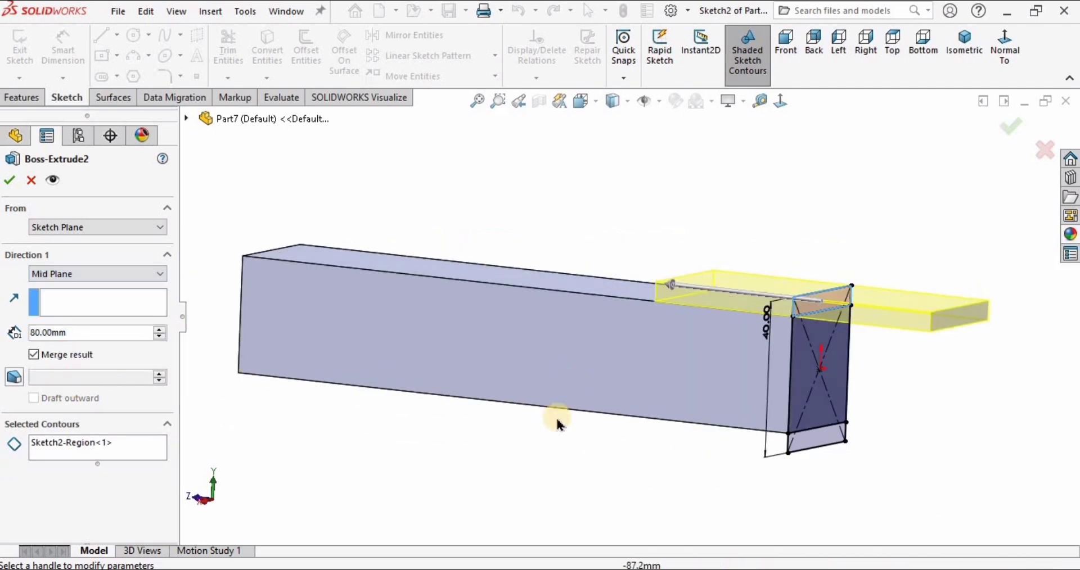
middle_drag(548, 421, 225, 488)
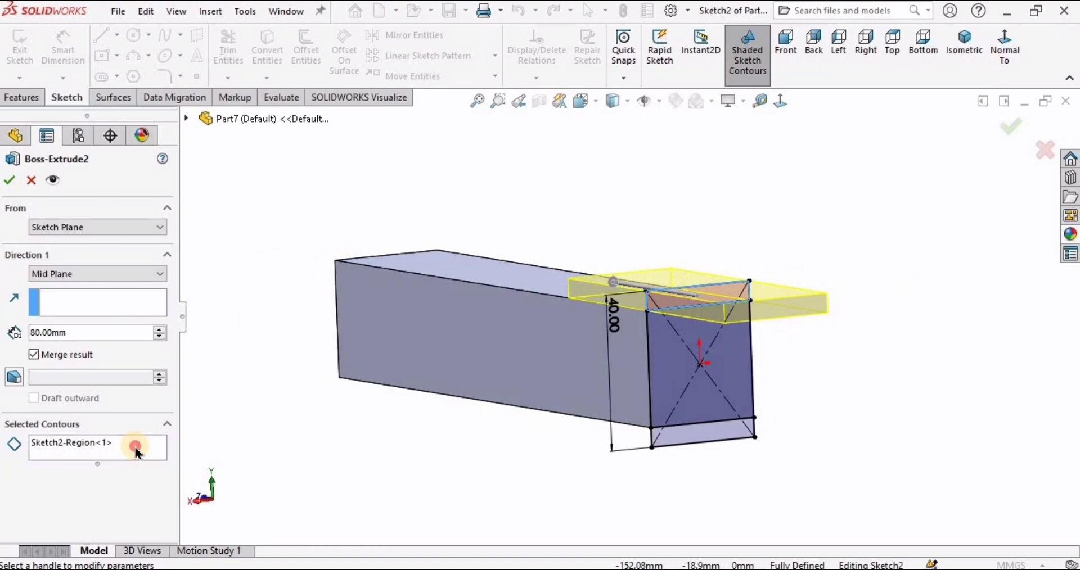
Reselect the extrusion contours as the two narrow strips above and below the block's end face and complete the 80 mm extrusion.
click(137, 451)
key(Delete)
scroll(733, 295, down, 2)
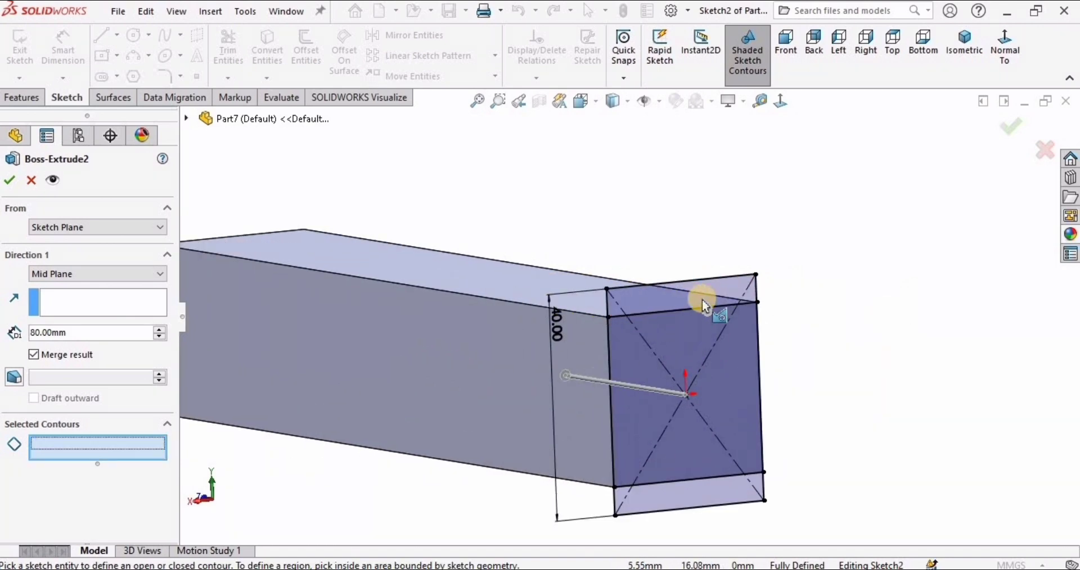
click(703, 294)
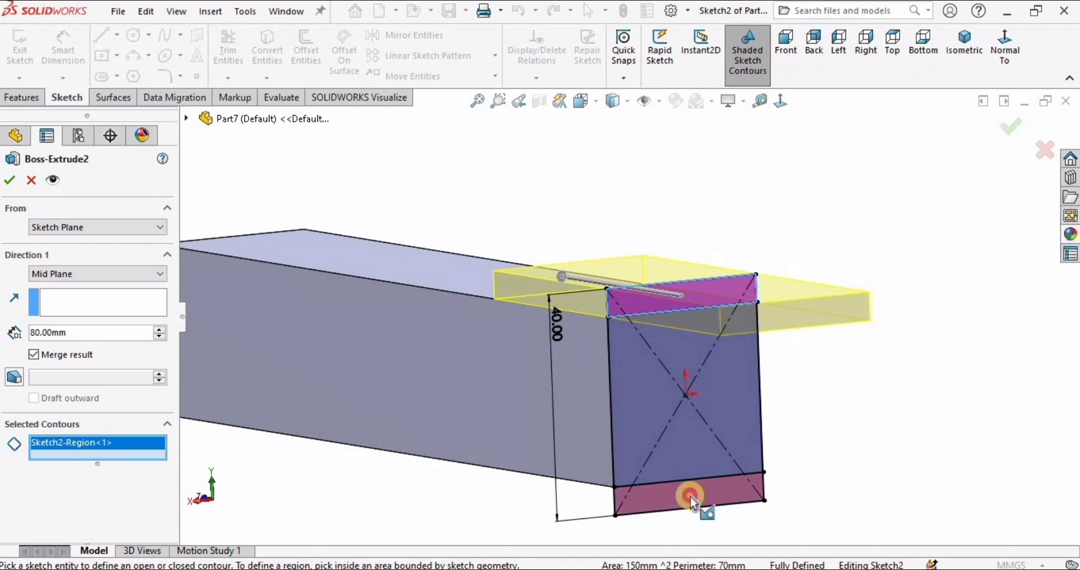
click(689, 496)
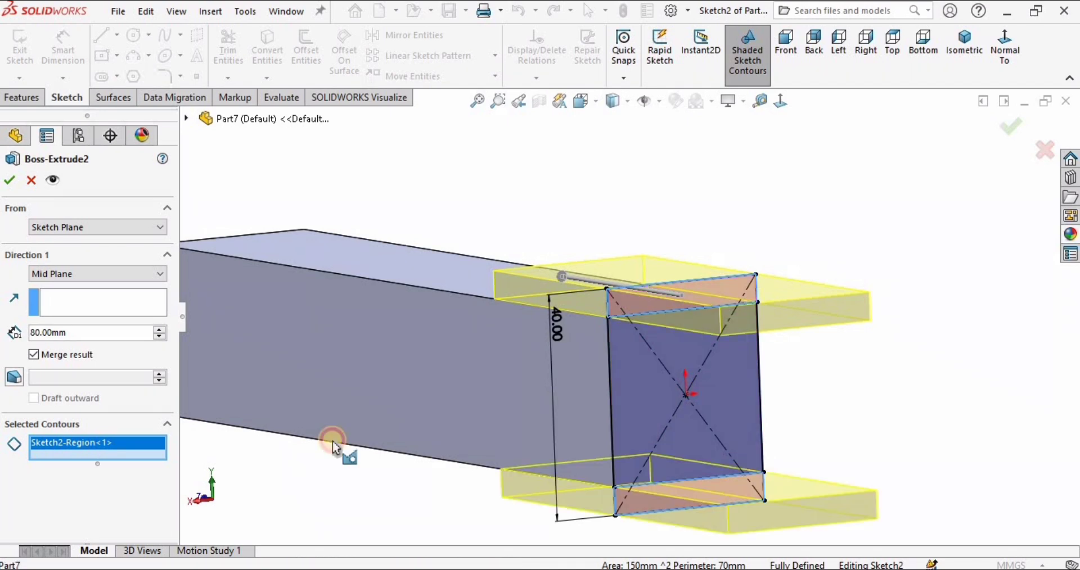
click(8, 180)
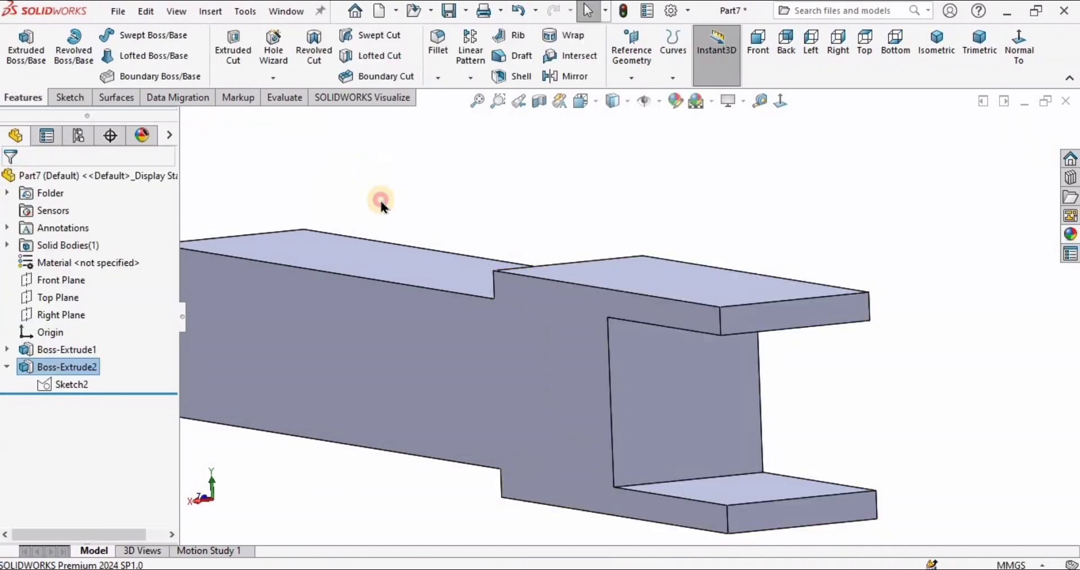
Start a constant-size fillet with a symmetric radius of 15 mm.
middle_drag(379, 202, 602, 422)
scroll(592, 365, down, 3)
scroll(639, 344, up, 4)
middle_drag(640, 349, 622, 433)
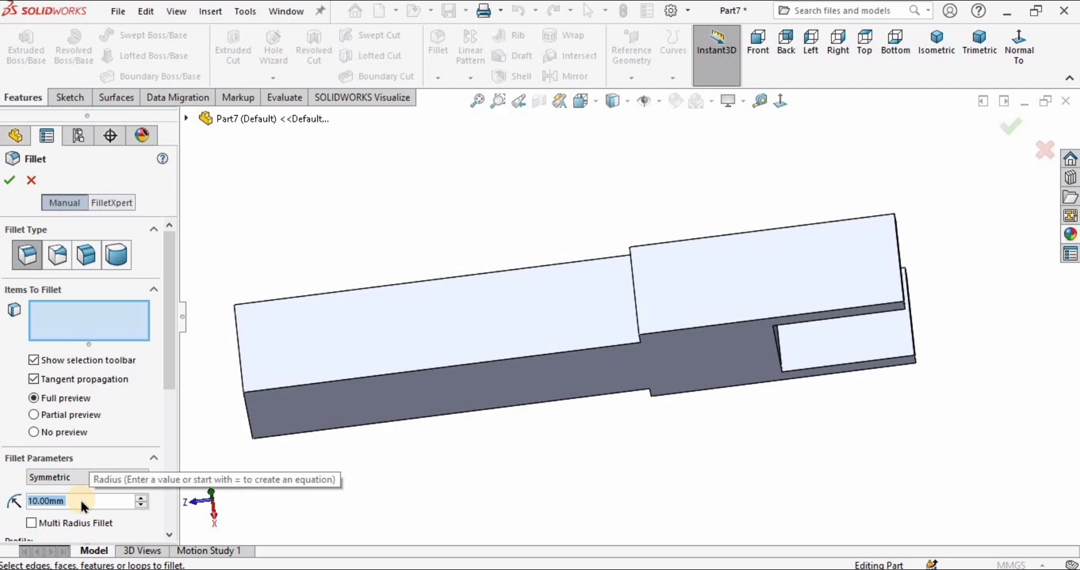
text(15)
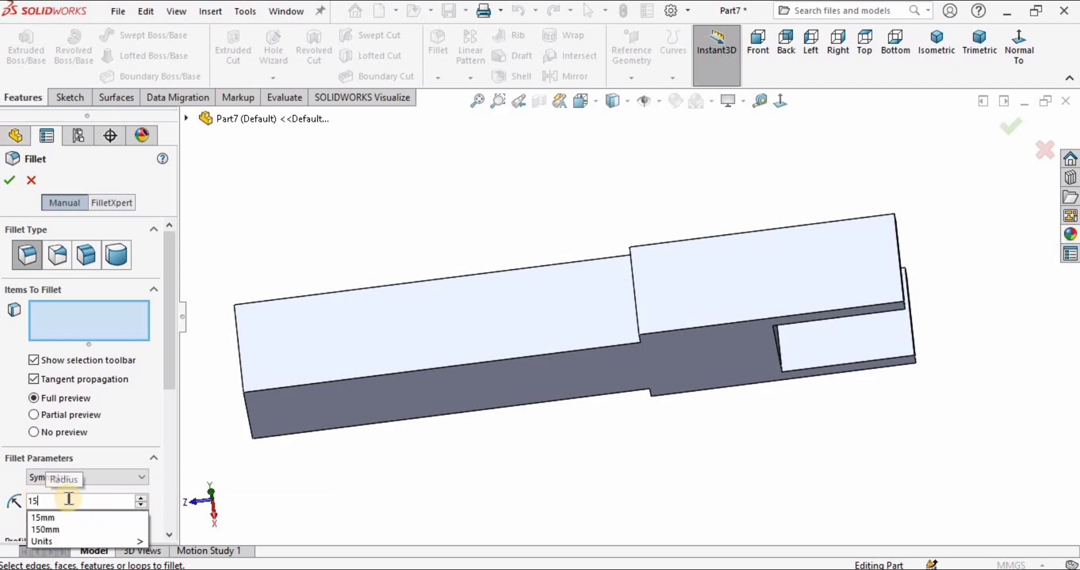
key(Return)
Add the four short corner edges at the free ends of both protruding plates to the fillet.
middle_drag(855, 329, 784, 281)
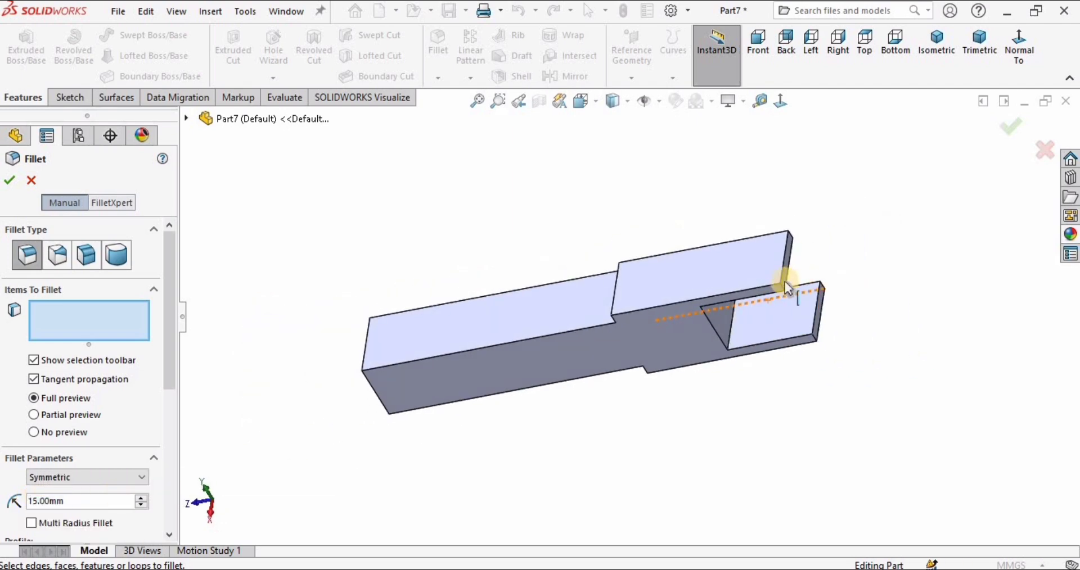
scroll(784, 283, down, 5)
click(727, 298)
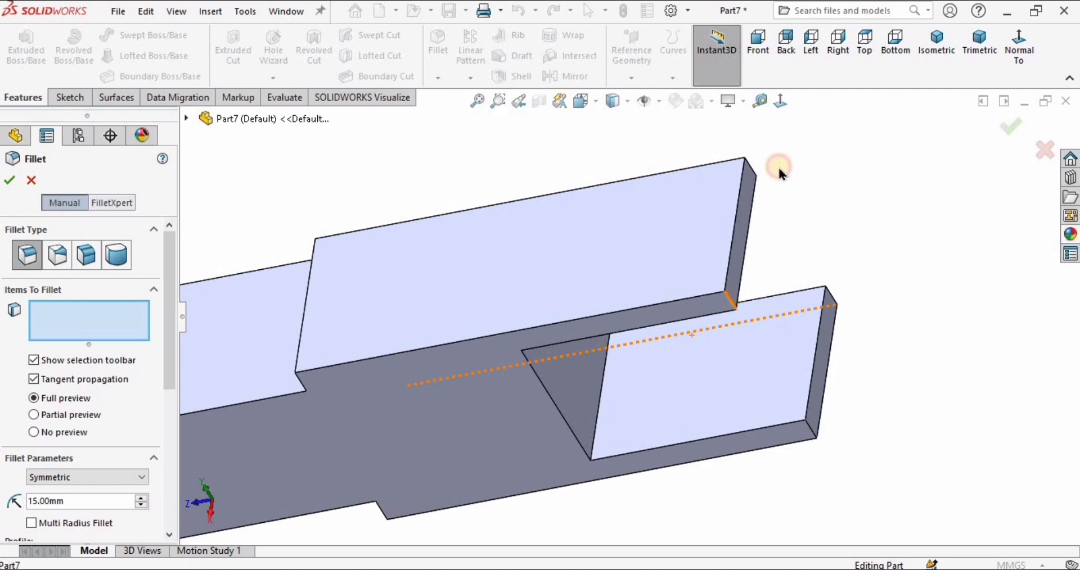
click(835, 290)
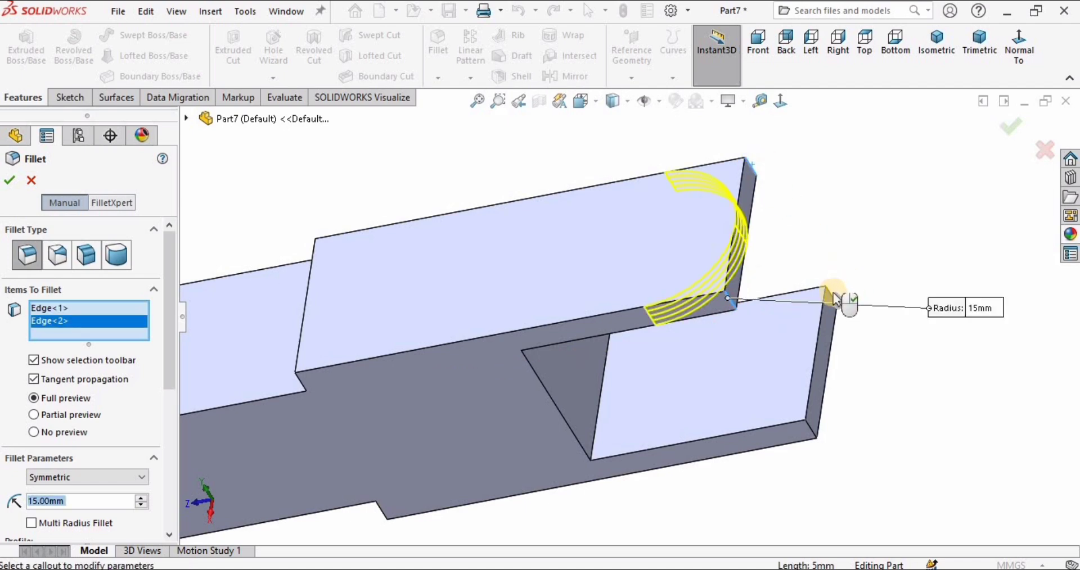
click(831, 435)
Add three of the short corner edges at the block-side ends of the two plates to the fillet.
click(530, 388)
middle_drag(531, 388, 363, 363)
click(238, 289)
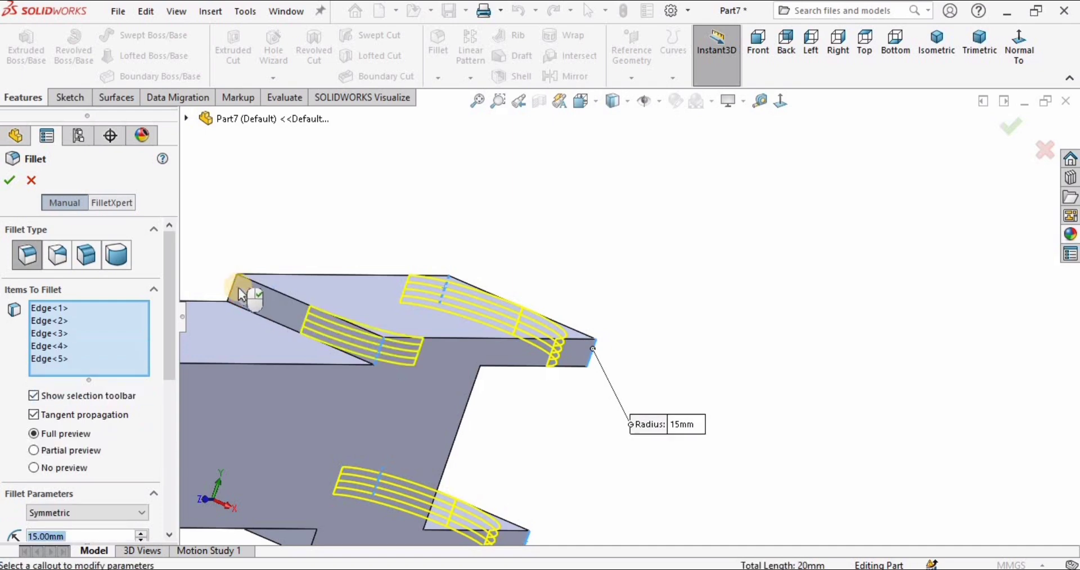
click(234, 281)
middle_drag(234, 281, 504, 417)
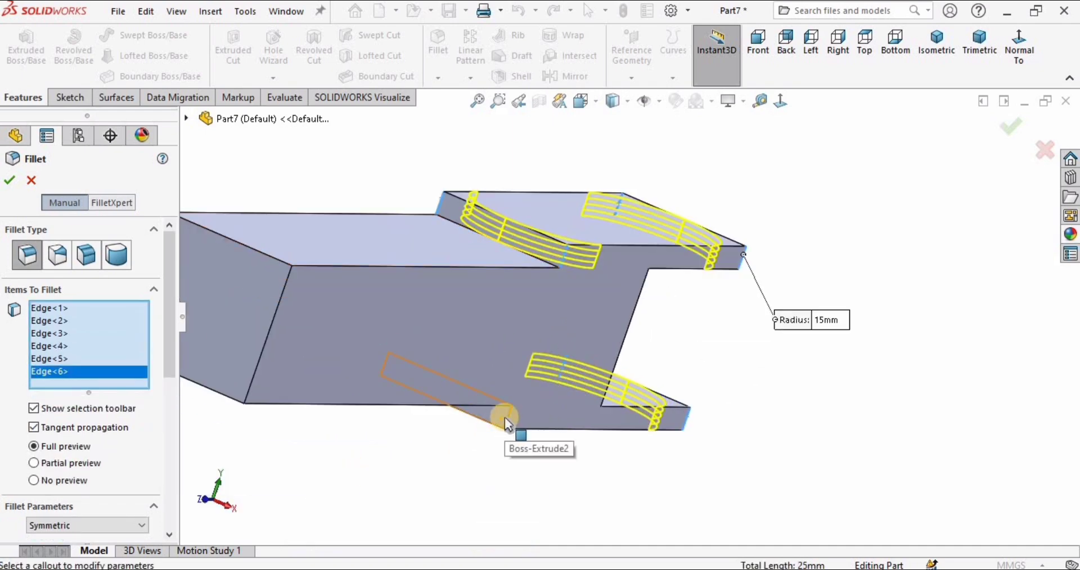
click(506, 417)
mouse_move(429, 379)
middle_down()
mouse_move(551, 311)
mouse_move(441, 378)
middle_up()
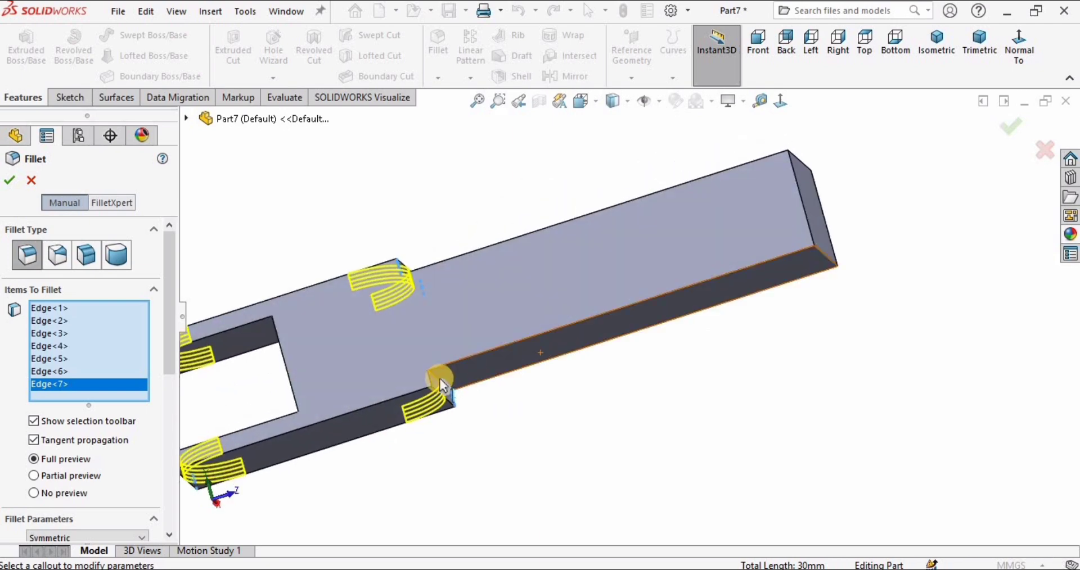
click(559, 303)
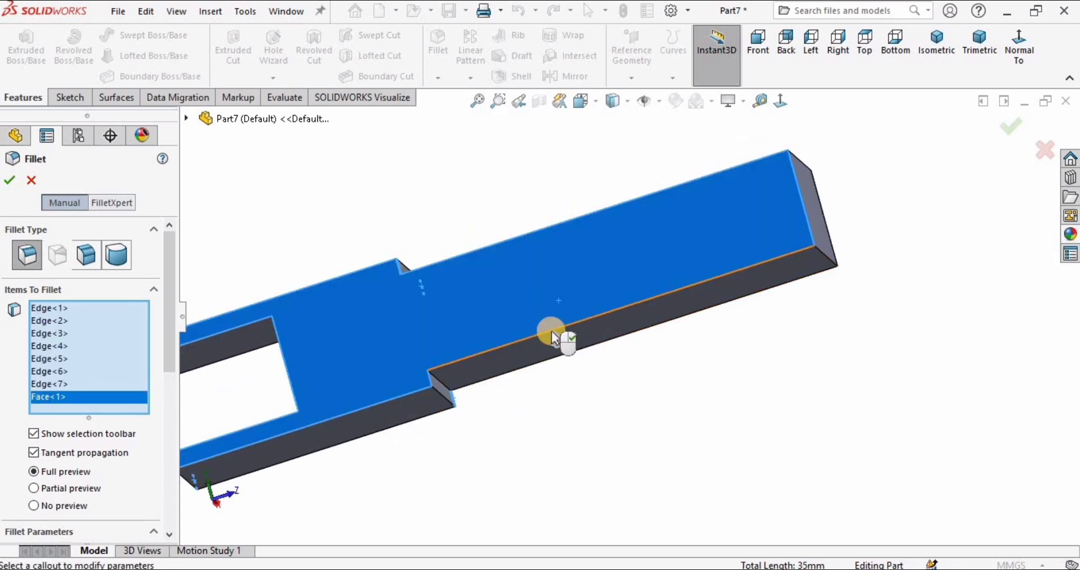
right_click(57, 396)
click(97, 424)
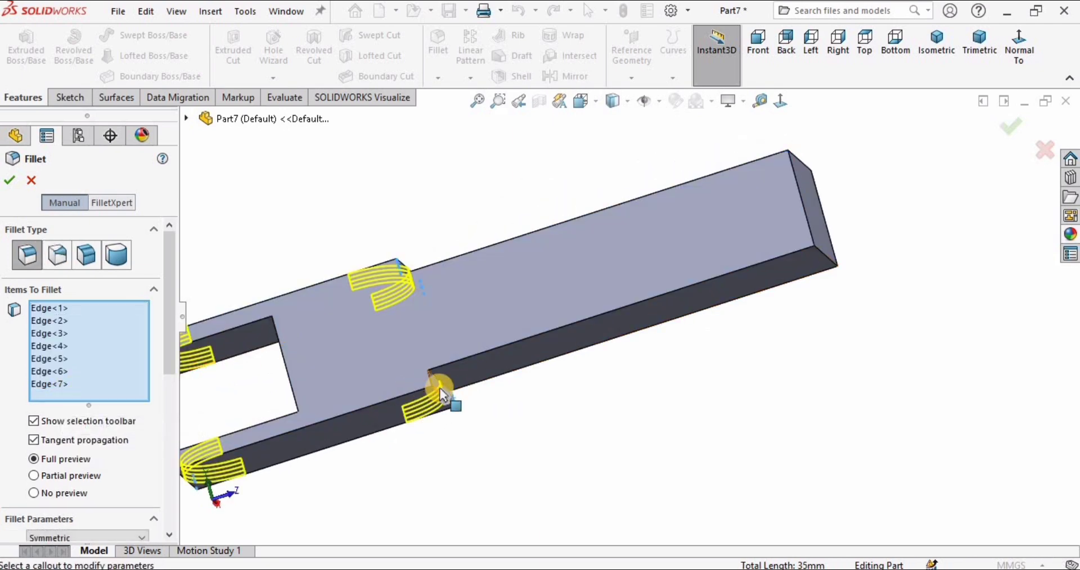
Add the remaining corner edge at the plate's step against the block and apply the 15 mm fillet.
scroll(478, 339, down, 5)
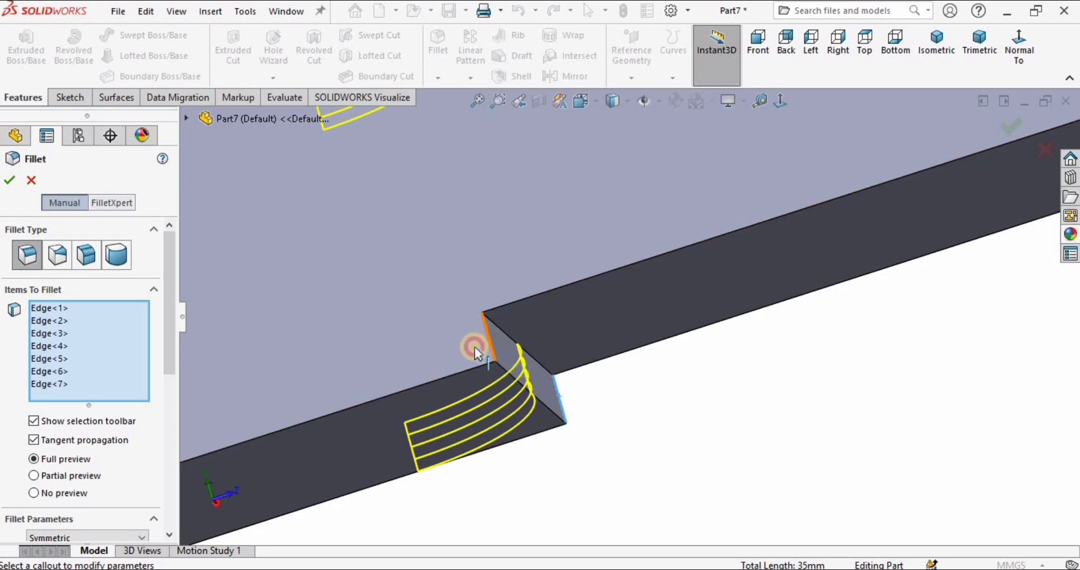
click(476, 348)
scroll(473, 346, up, 5)
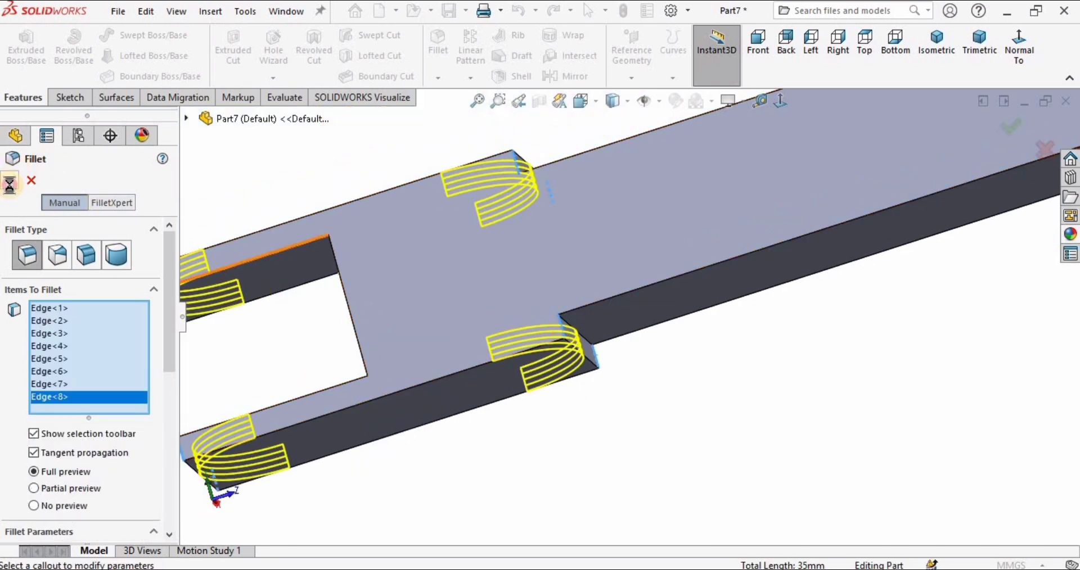
scroll(357, 309, up, 4)
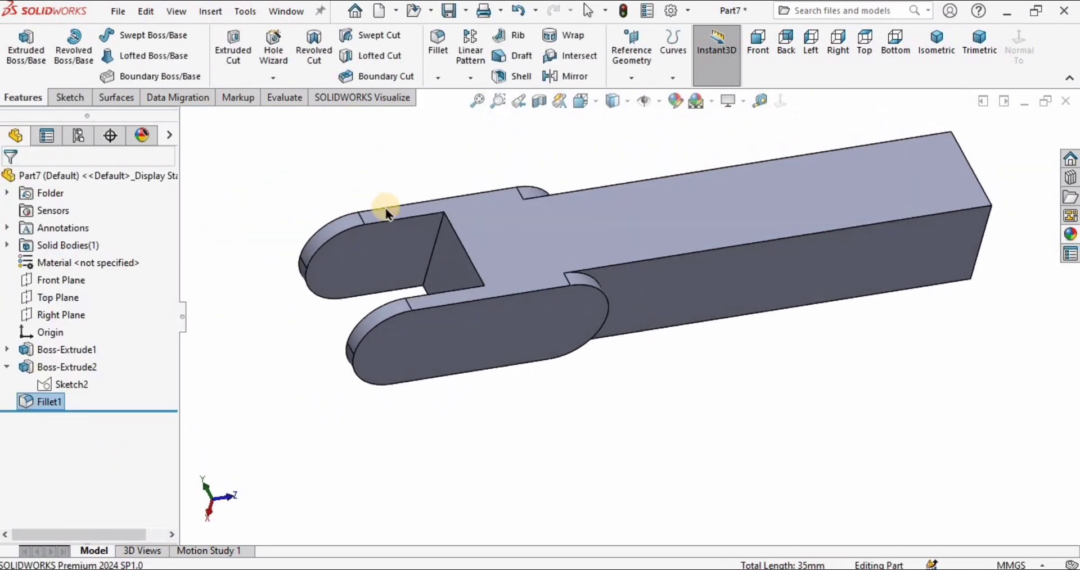
Sketch a circle about 12.8 mm in diameter on one plate's outer face, concentric with the rounded free end.
scroll(405, 306, down, 4)
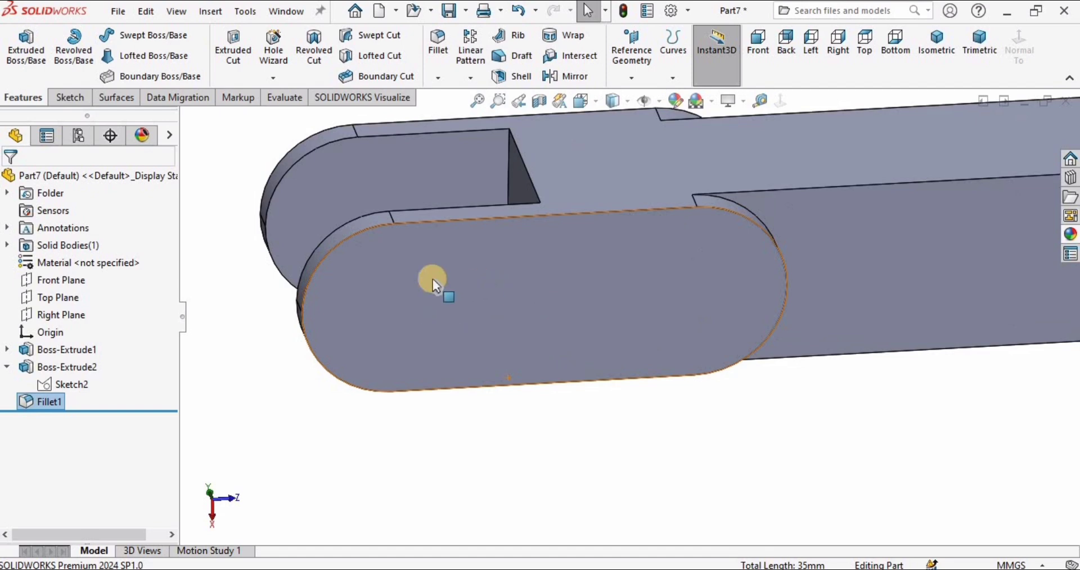
click(448, 303)
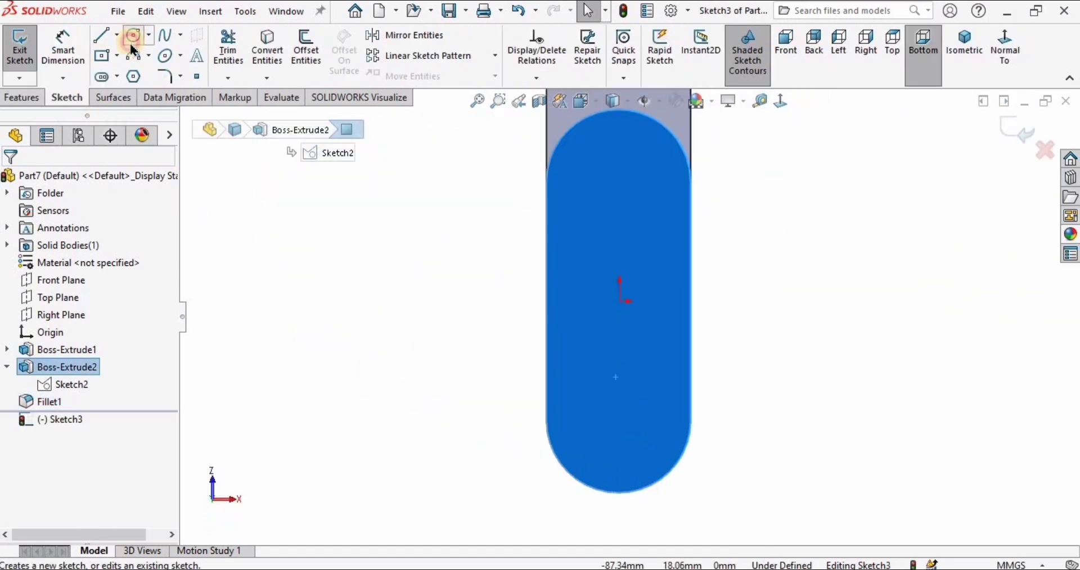
click(132, 43)
scroll(388, 472, down, 3)
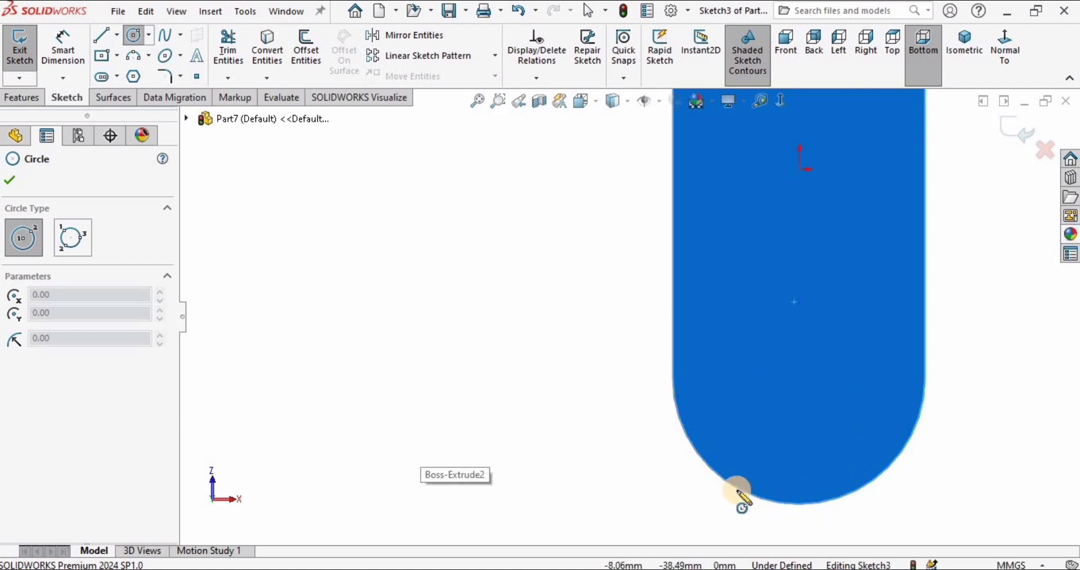
click(799, 379)
click(778, 330)
Dimension the circle's diameter to 15 mm.
click(63, 48)
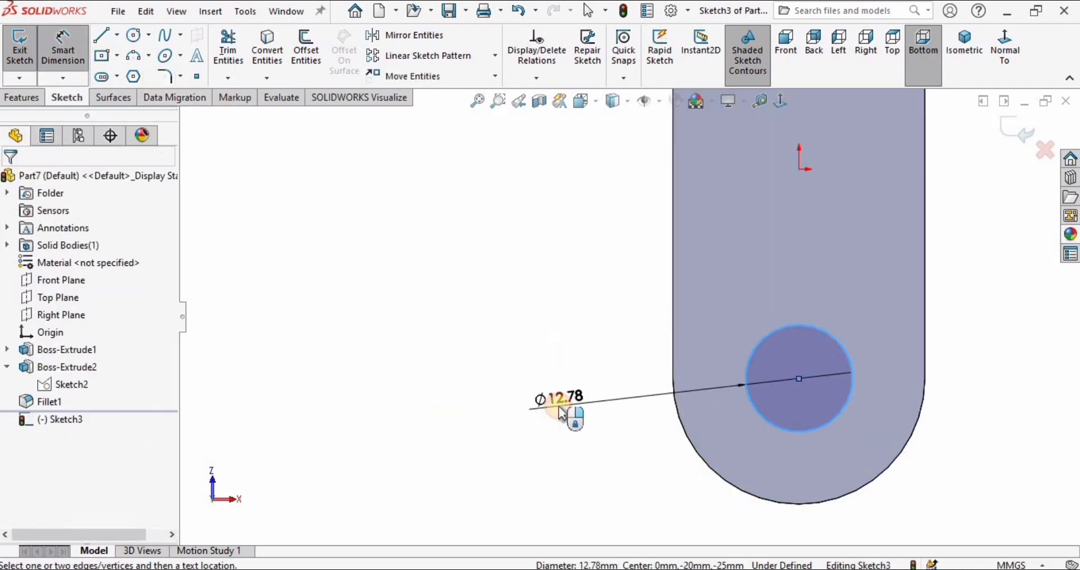
click(560, 413)
text(15)
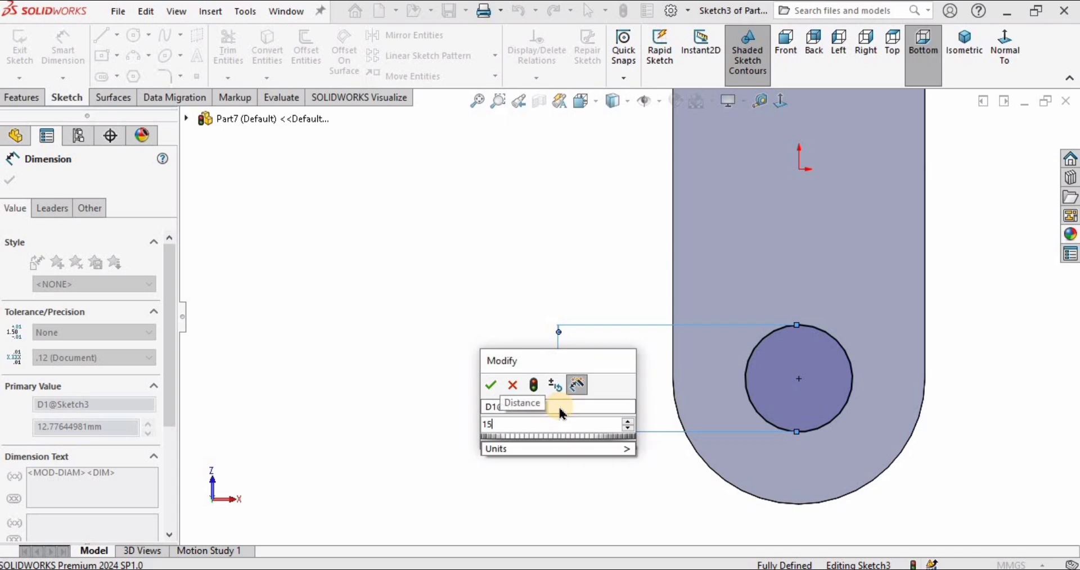
key(Return)
scroll(891, 377, up, 1)
click(359, 158)
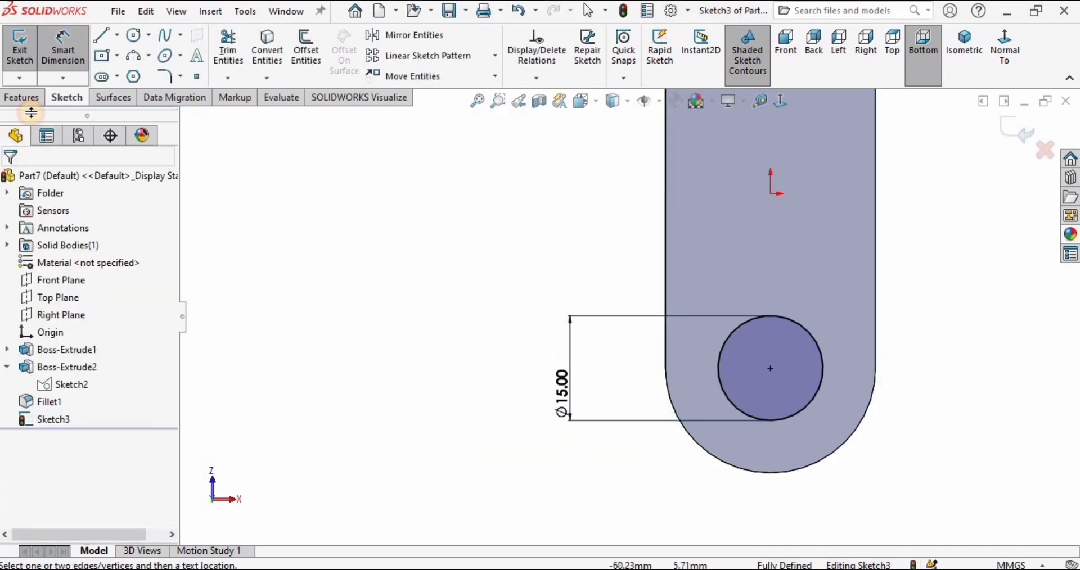
Cut the circle through both plates with an Extruded Cut set to Through All.
click(12, 101)
click(234, 42)
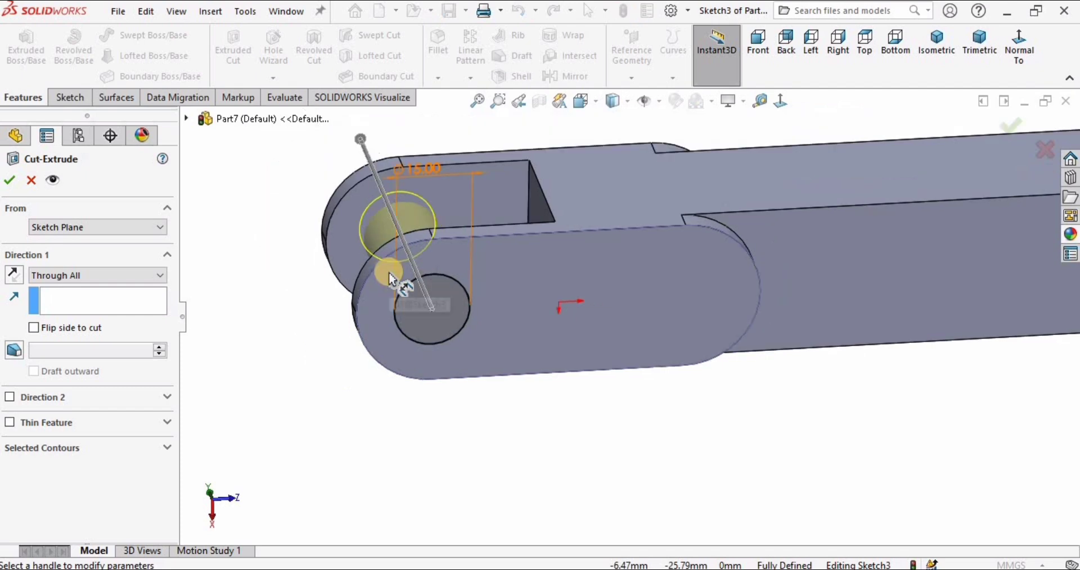
click(108, 276)
click(35, 232)
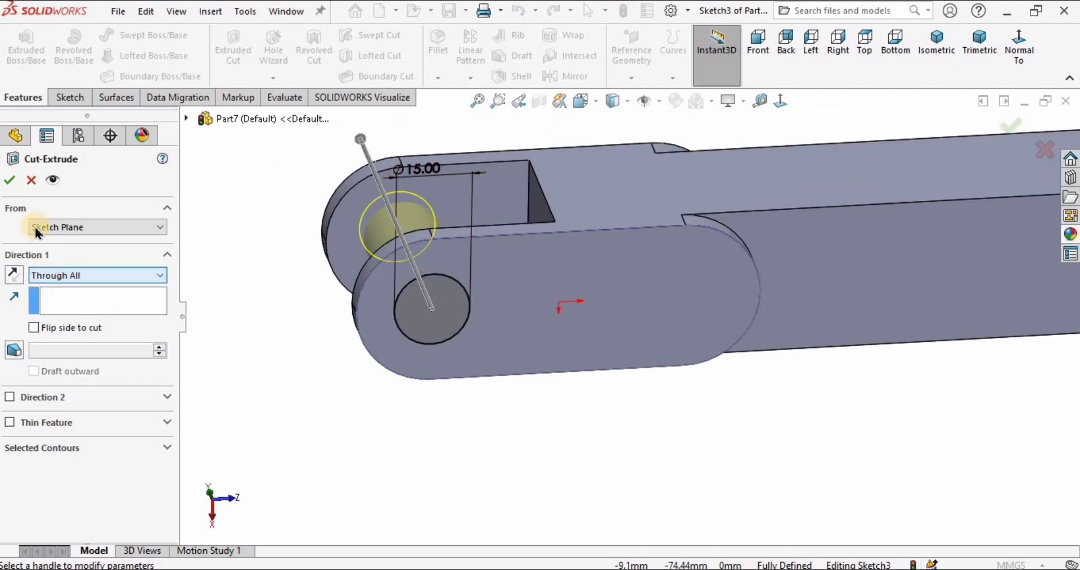
click(12, 181)
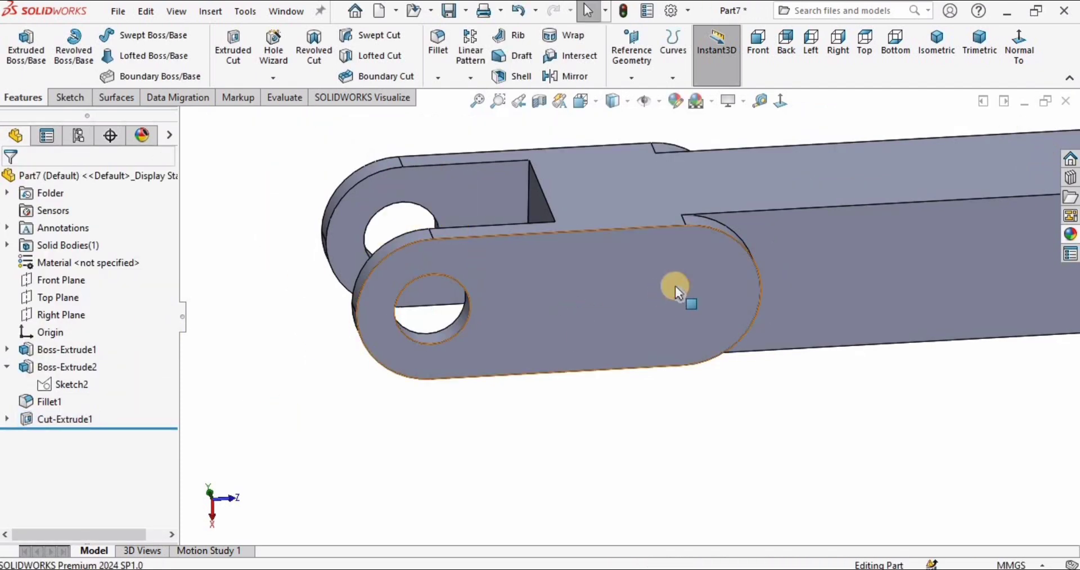
scroll(674, 289, up, 3)
middle_drag(802, 306, 808, 371)
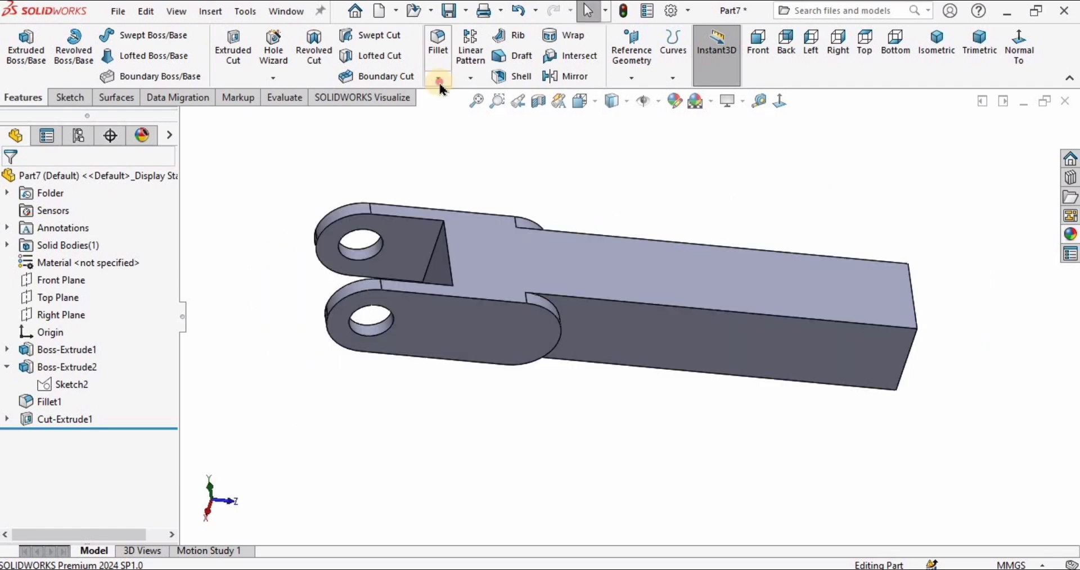
Start a chamfer on the upper edge of the block's end face, opposite the fork plates.
click(439, 79)
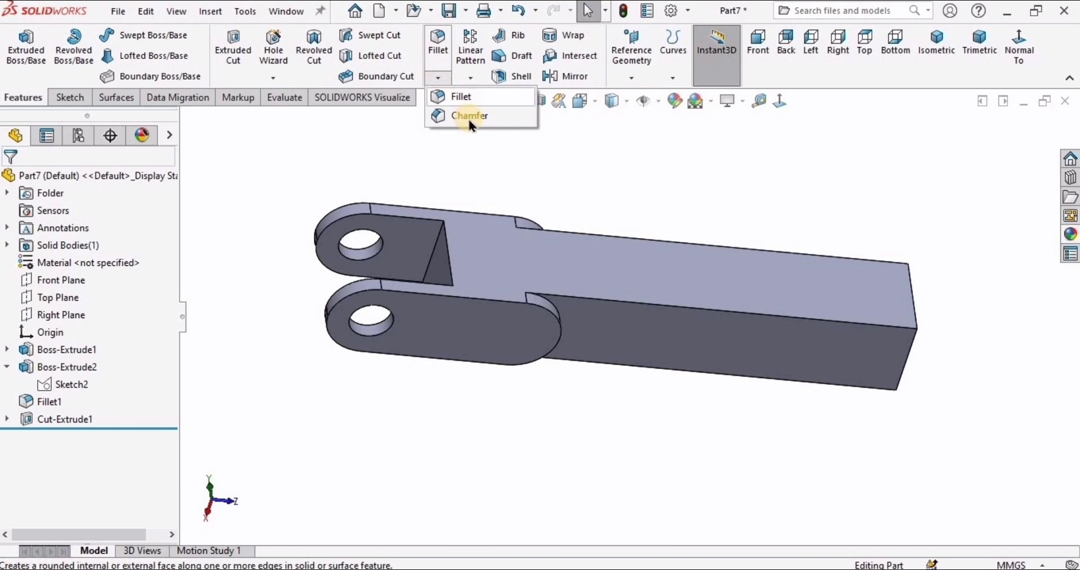
click(470, 118)
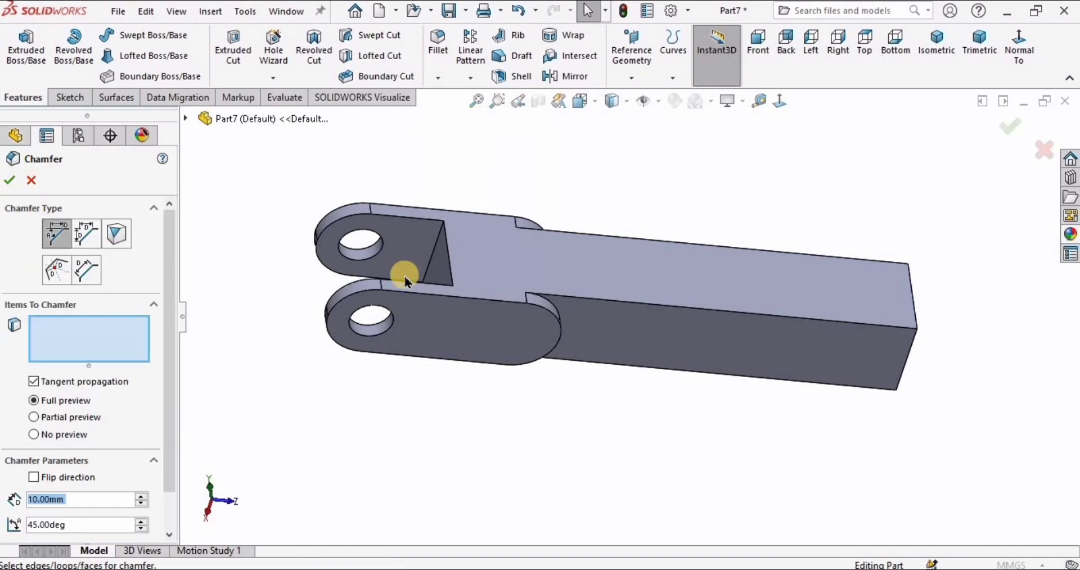
middle_drag(556, 318, 517, 360)
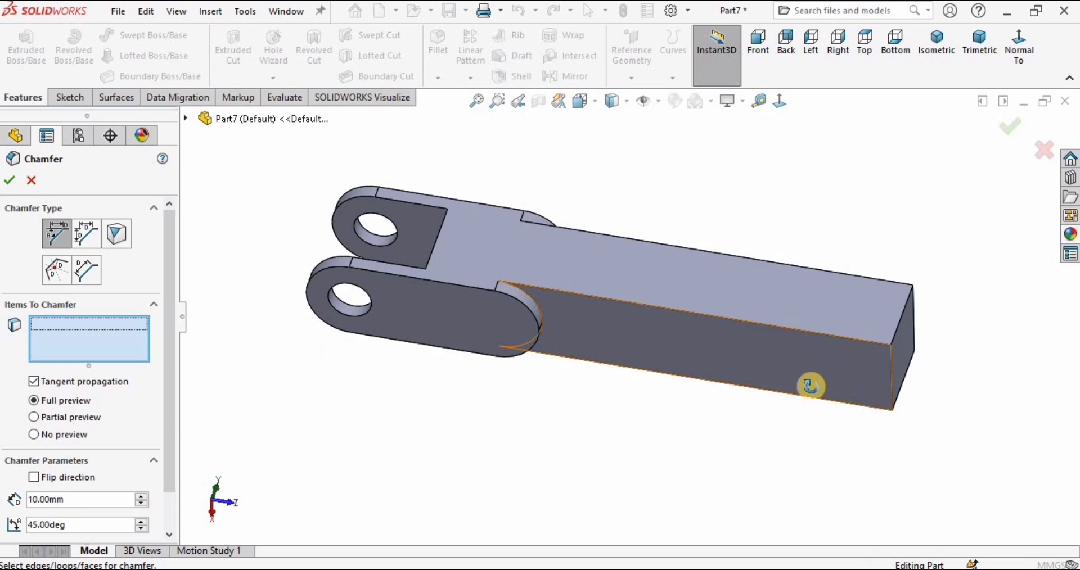
middle_drag(810, 377, 576, 273)
middle_drag(654, 324, 504, 224)
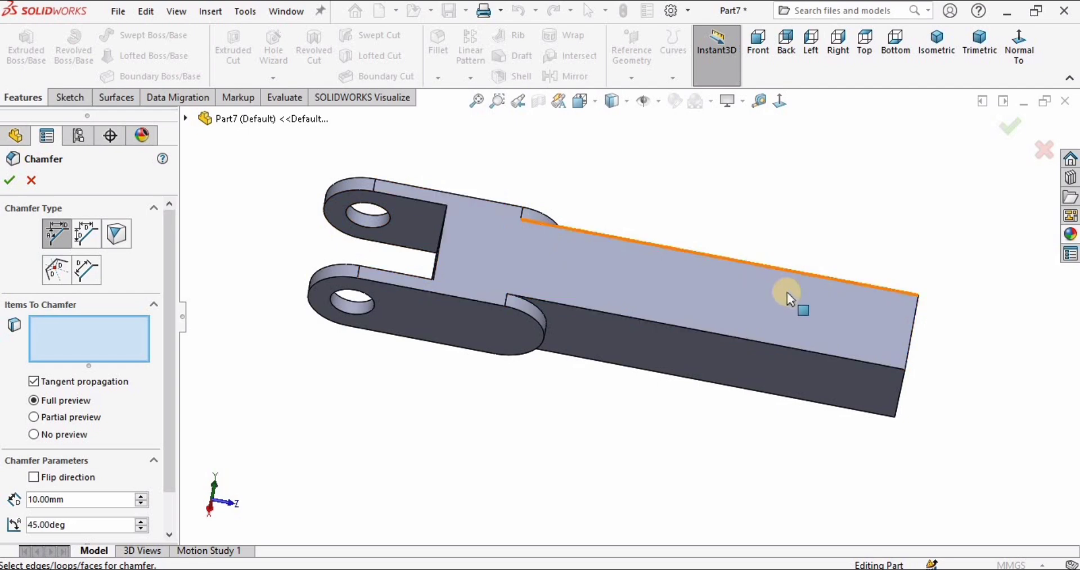
middle_drag(860, 322, 828, 325)
scroll(829, 325, up, 1)
scroll(829, 325, down, 2)
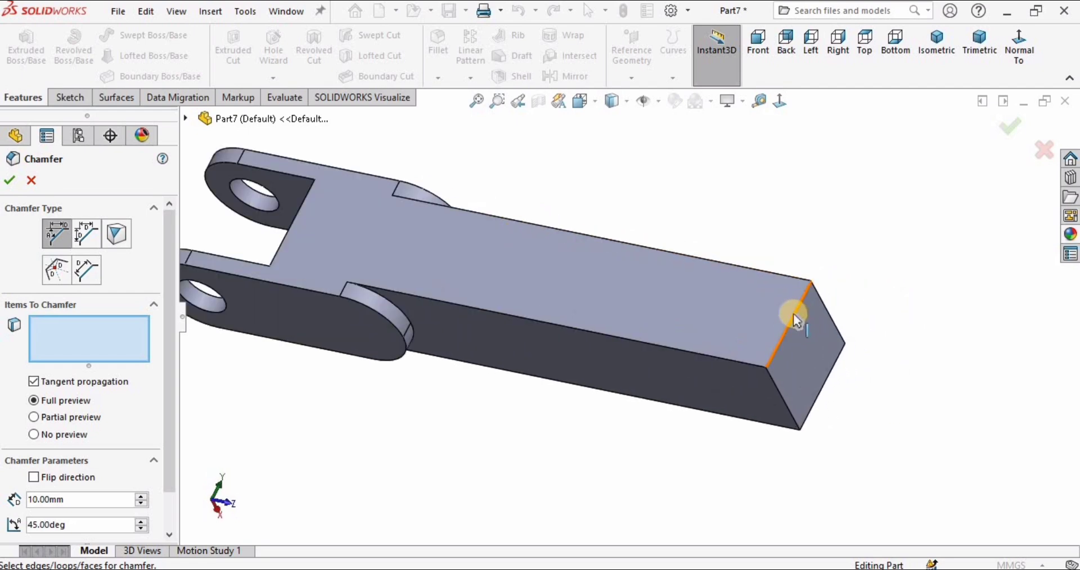
click(796, 313)
middle_drag(470, 306, 687, 327)
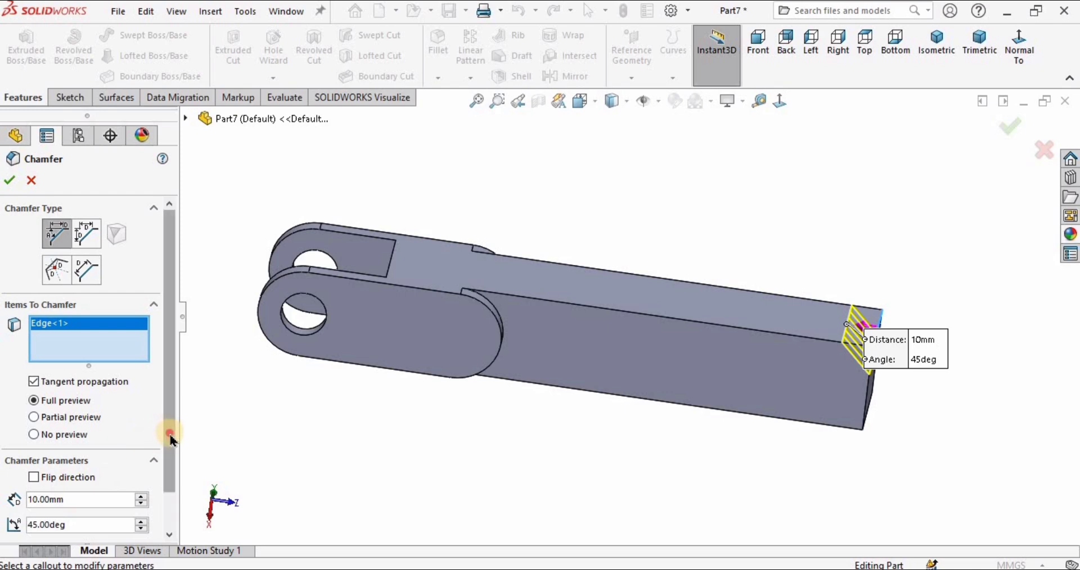
Set the chamfer distance to 120 mm.
scroll(163, 444, down, 2)
click(141, 454)
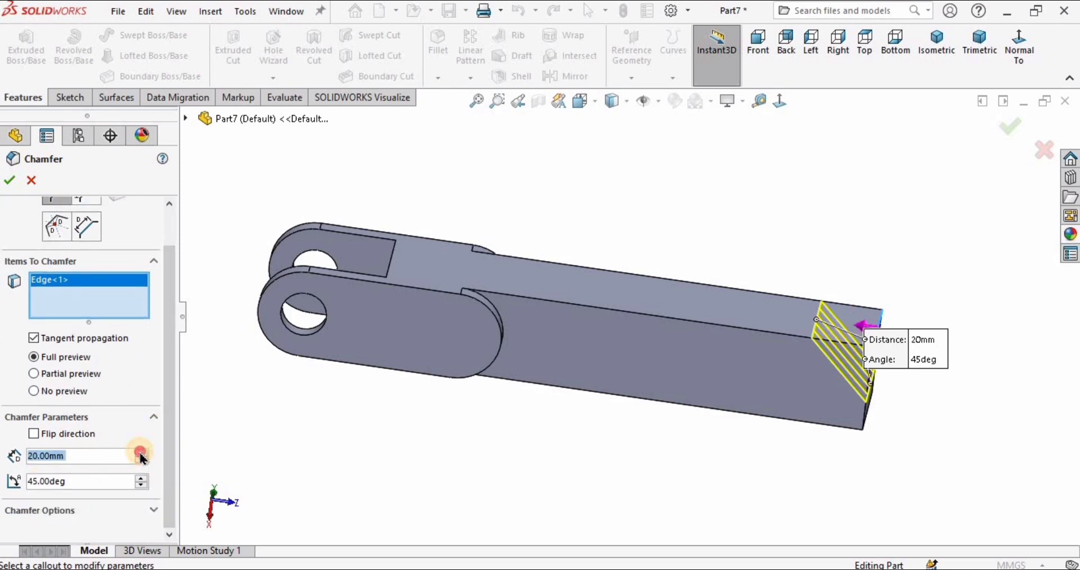
click(141, 454)
click(142, 453)
click(142, 453)
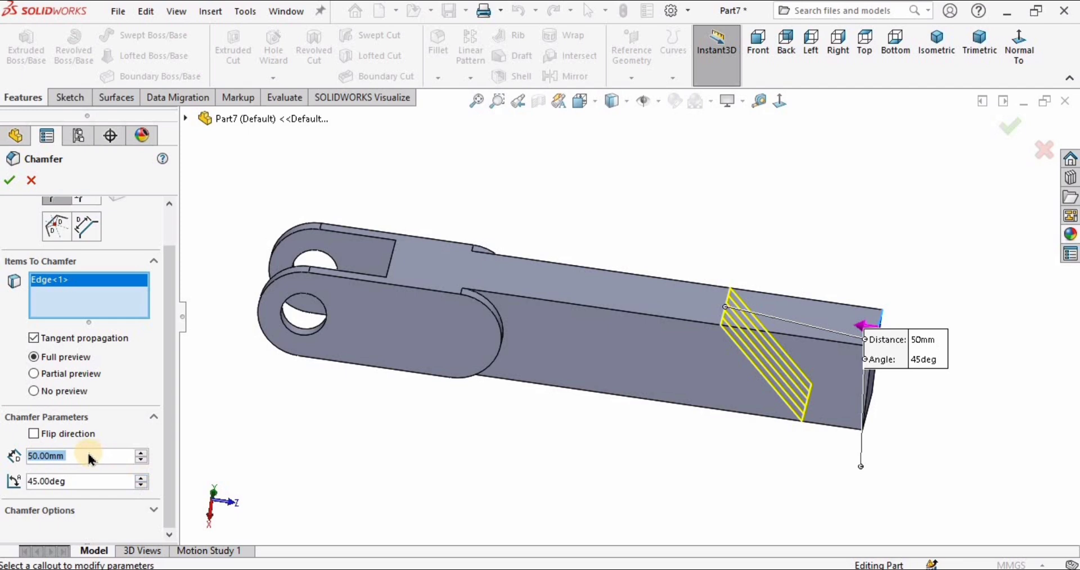
click(90, 460)
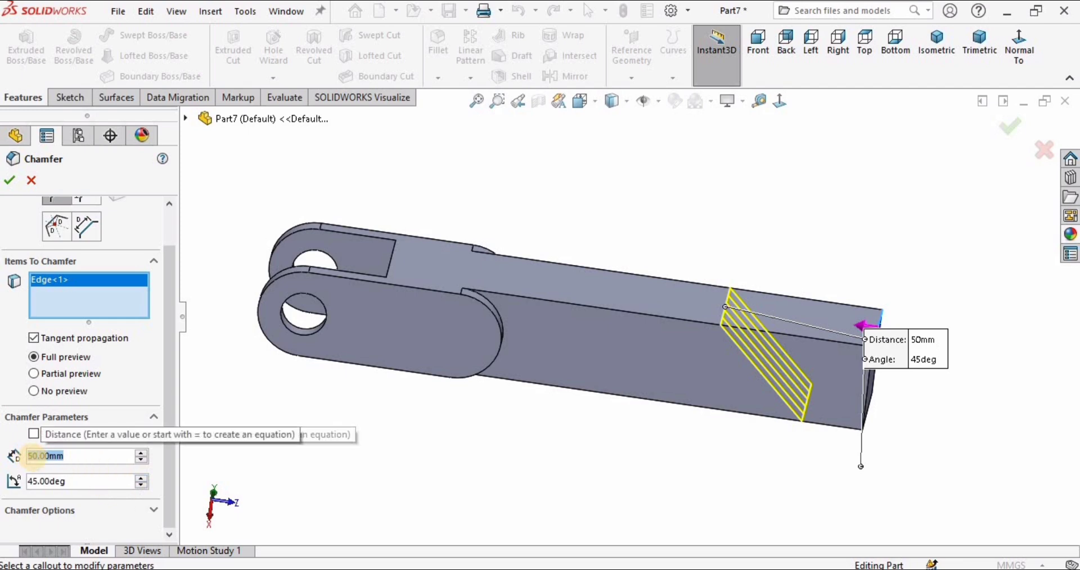
text(120)
key(Return)
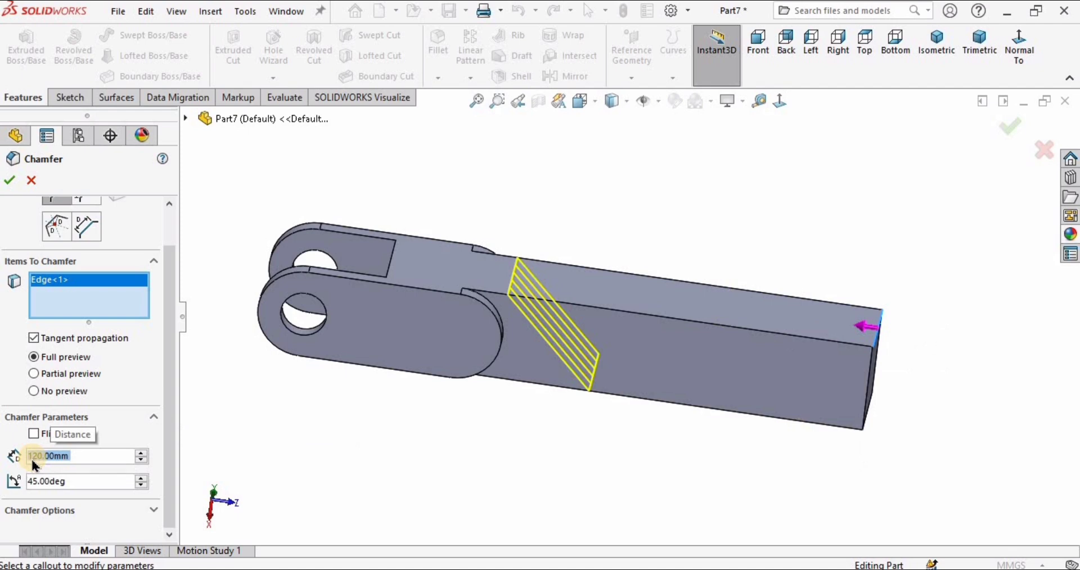
Set the chamfer angle to 8 degrees and apply the chamfer.
click(144, 487)
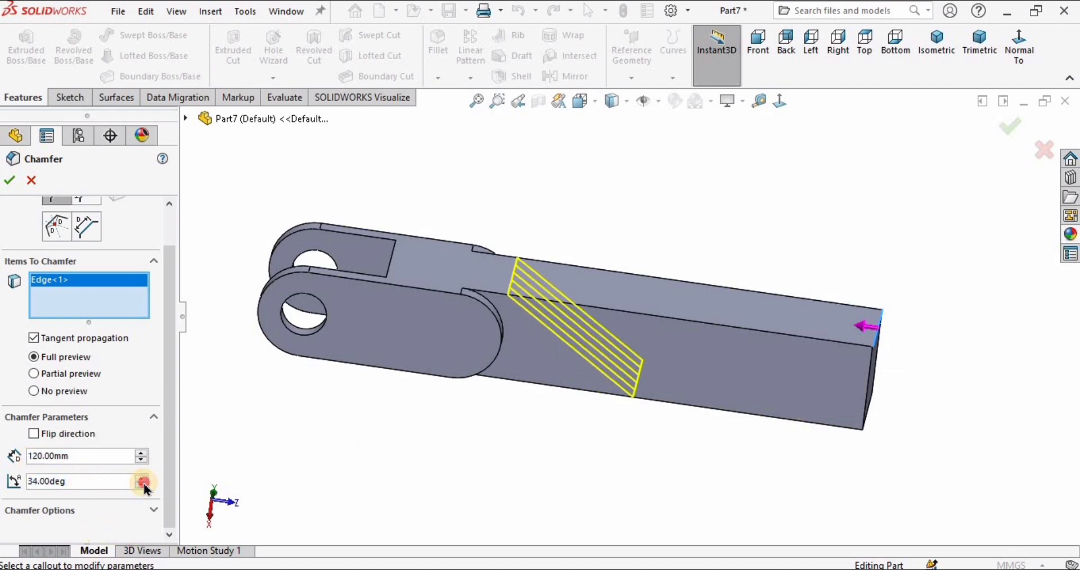
click(87, 482)
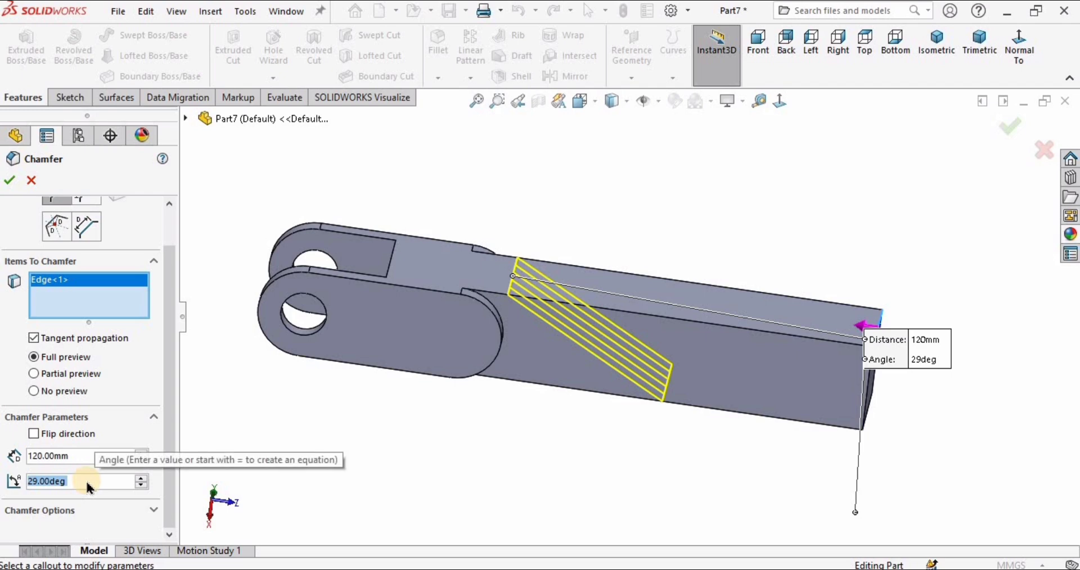
text(6)
key(Return)
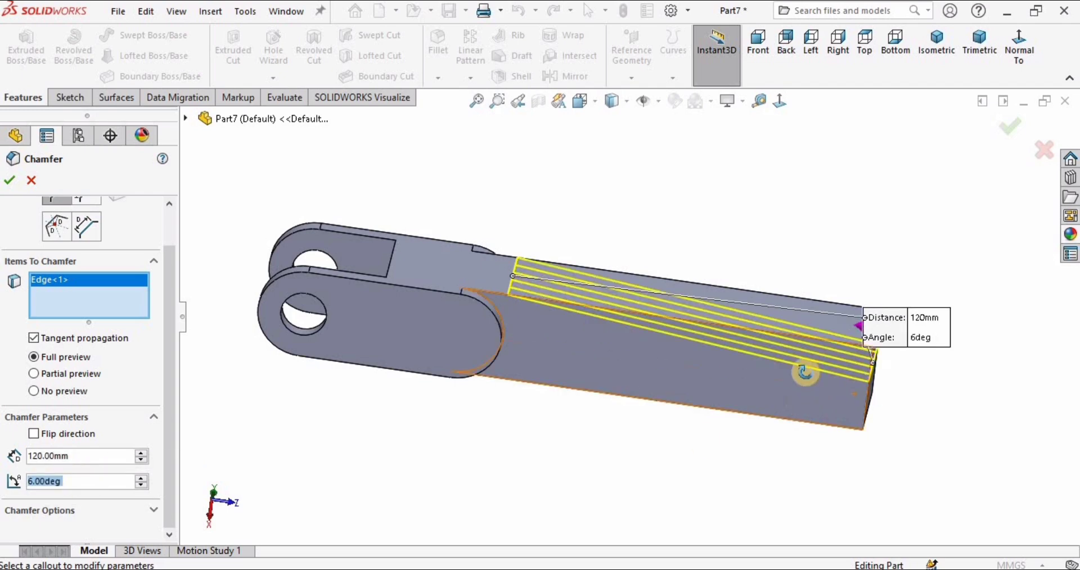
middle_drag(805, 372, 523, 464)
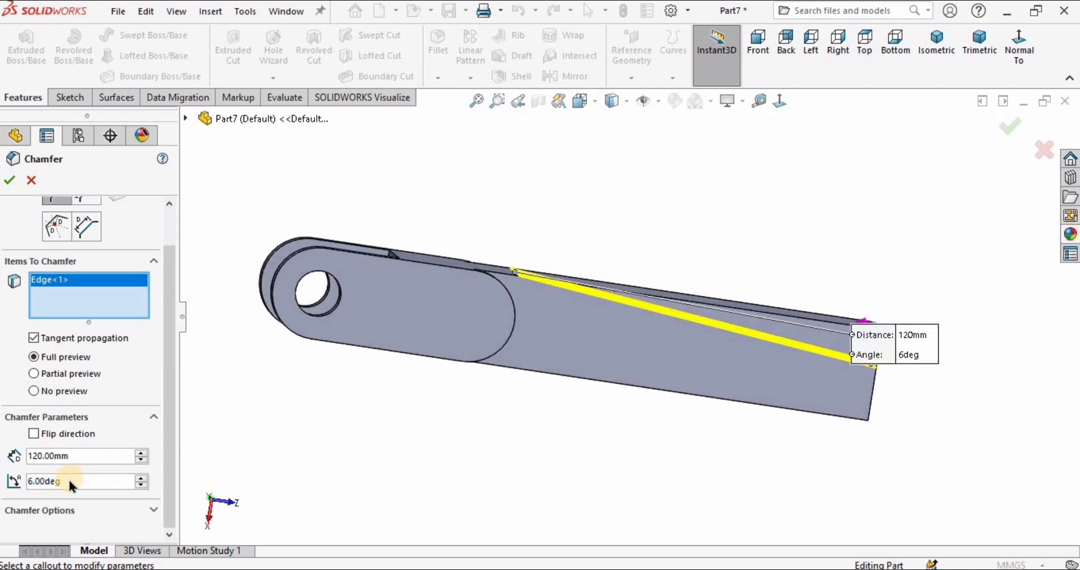
click(142, 479)
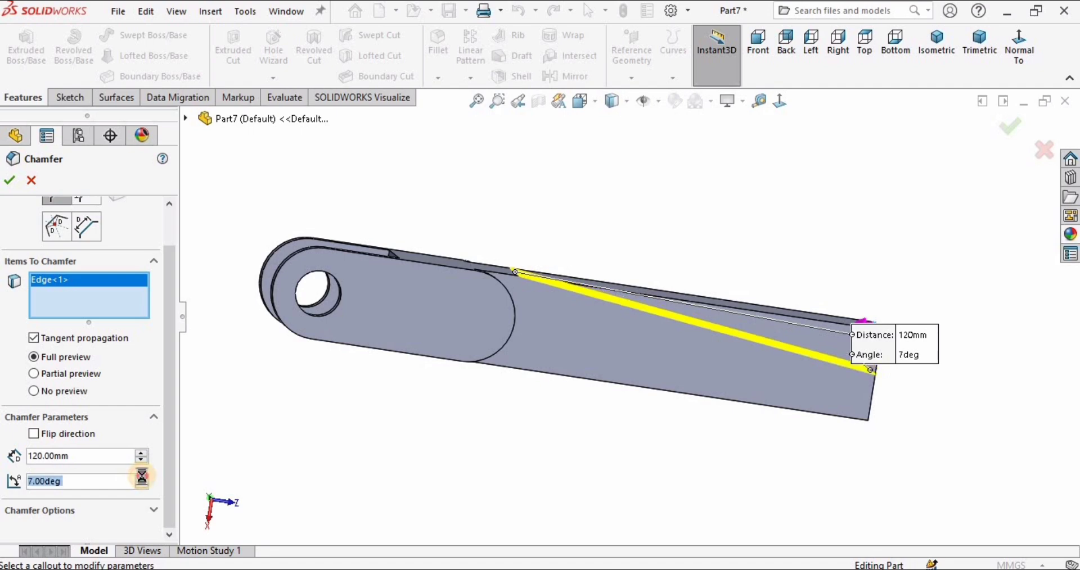
click(141, 480)
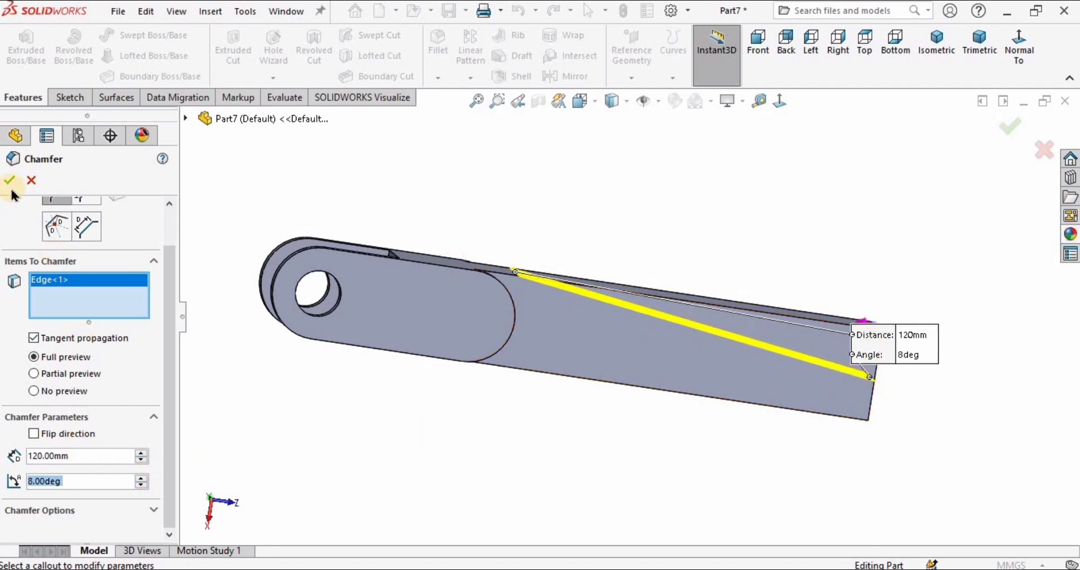
key(Return)
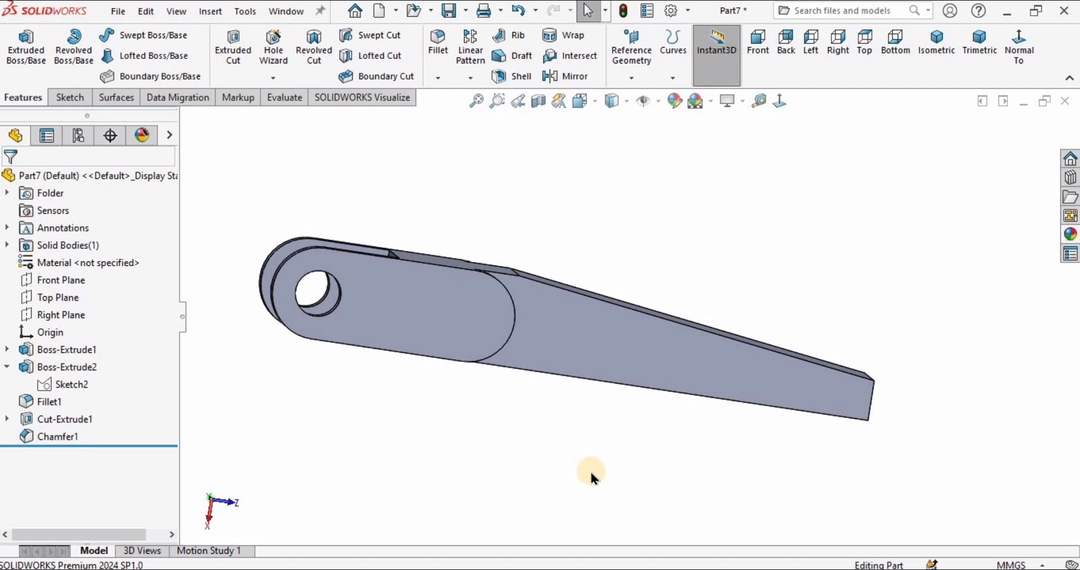
Apply the polished plastic1 appearance from the High Gloss plastics to the part.
middle_drag(497, 356, 487, 375)
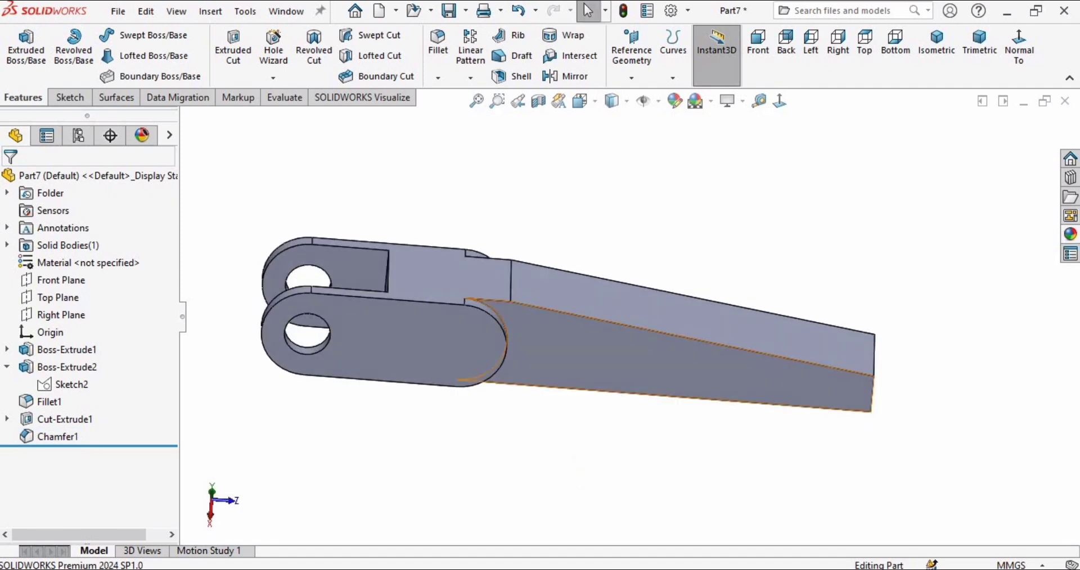
click(1069, 240)
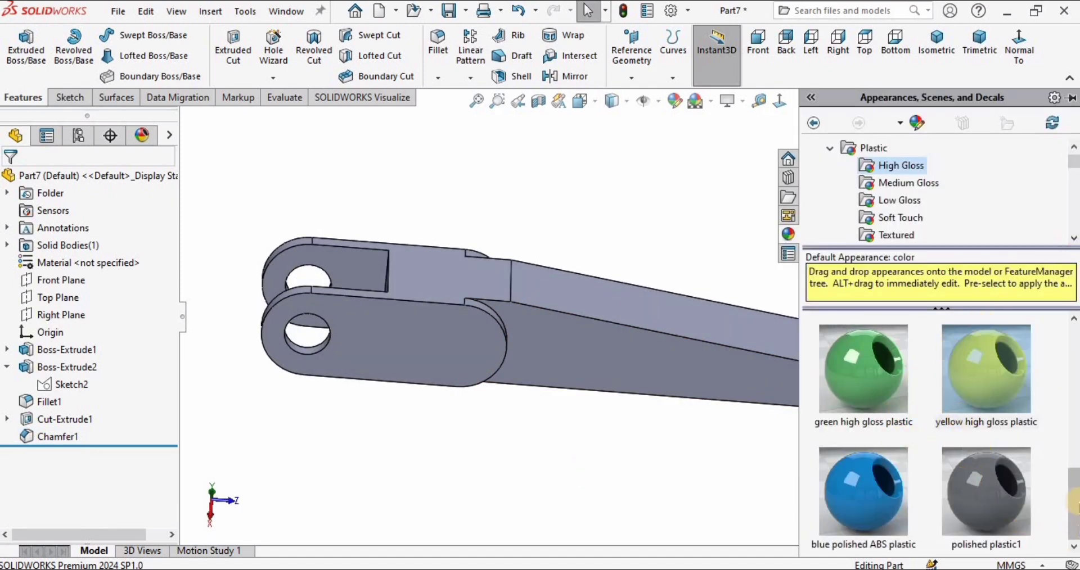
drag(1075, 484, 1001, 500)
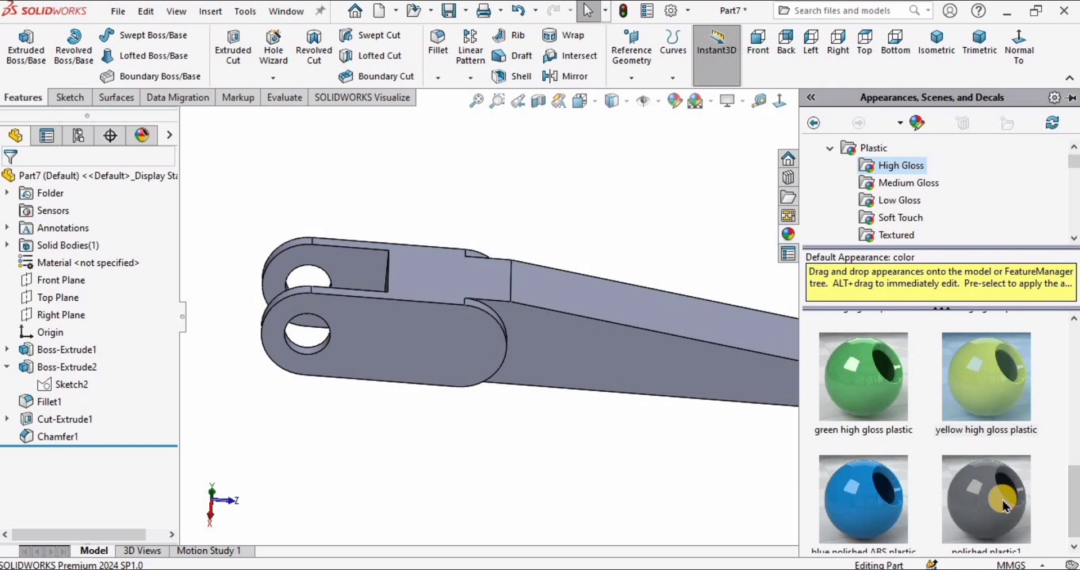
double_click(1004, 506)
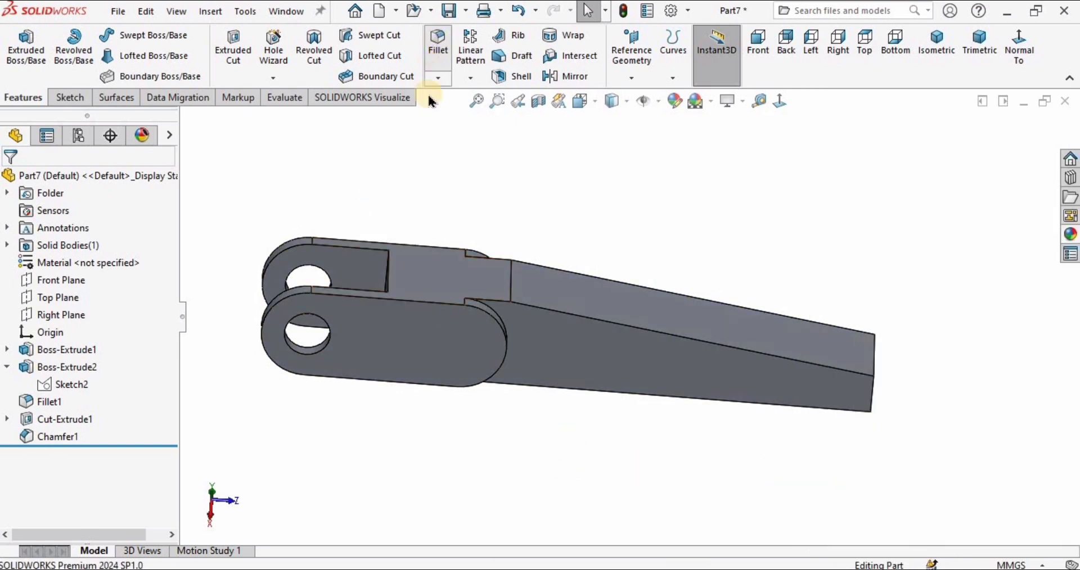
click(588, 323)
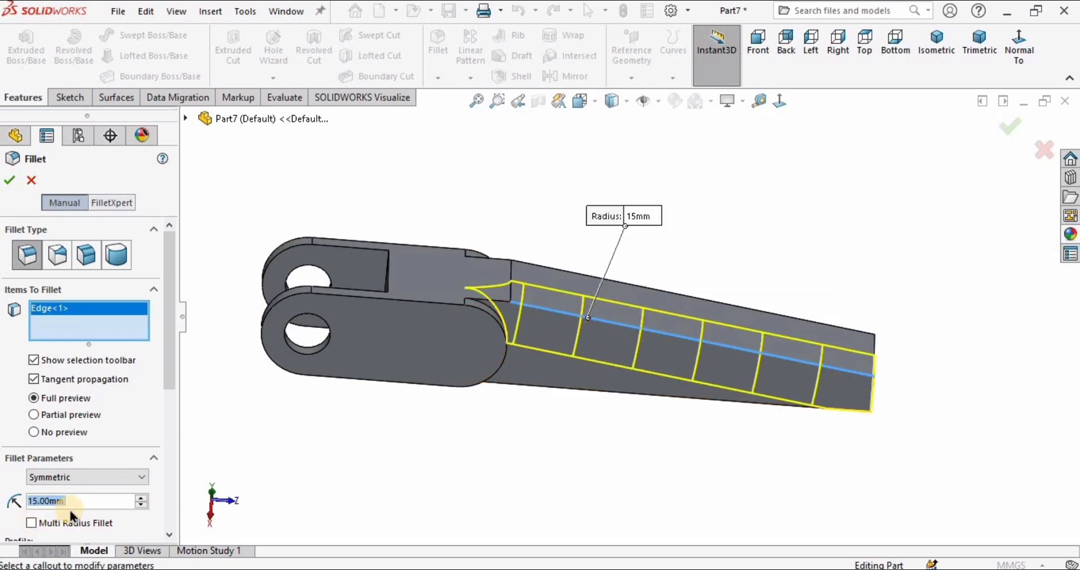
text(2)
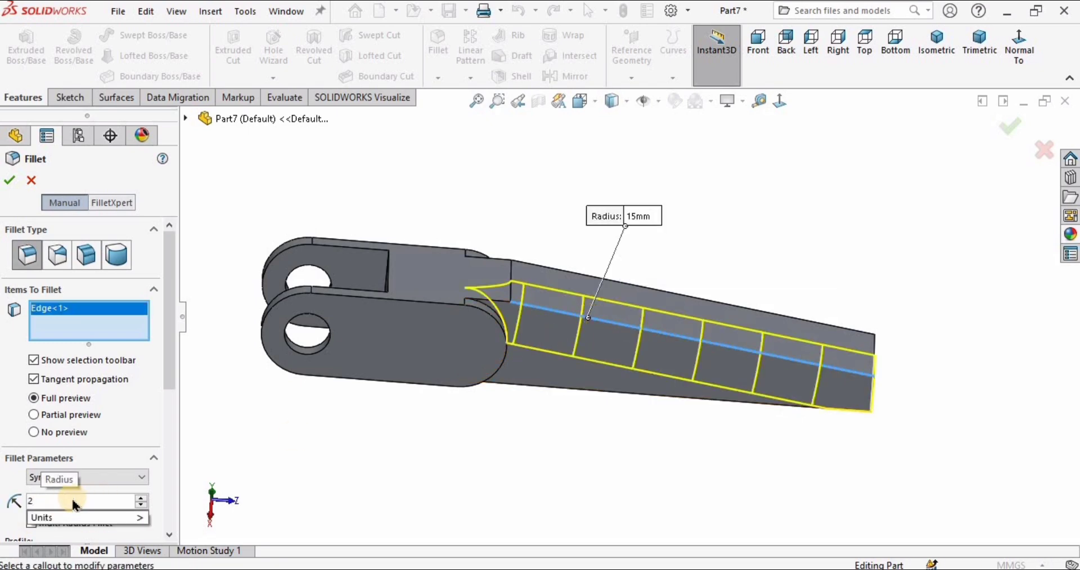
key(Return)
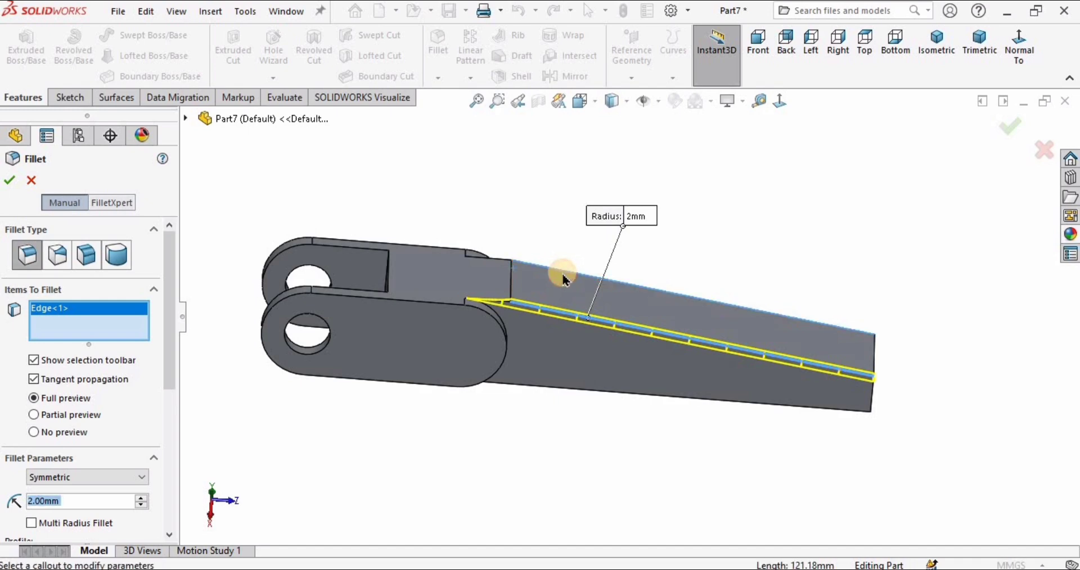
click(564, 279)
click(613, 230)
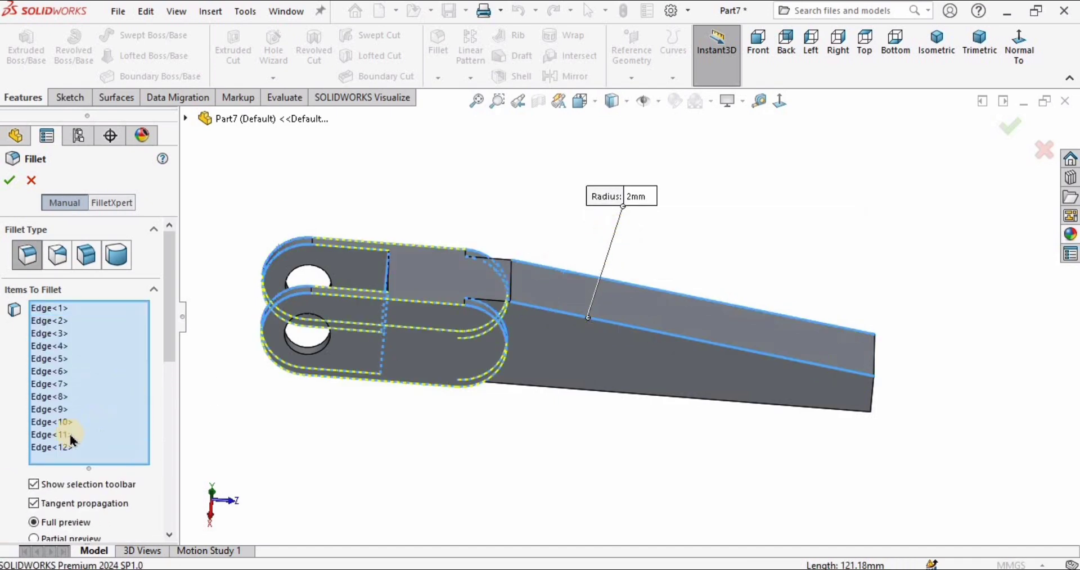
click(31, 179)
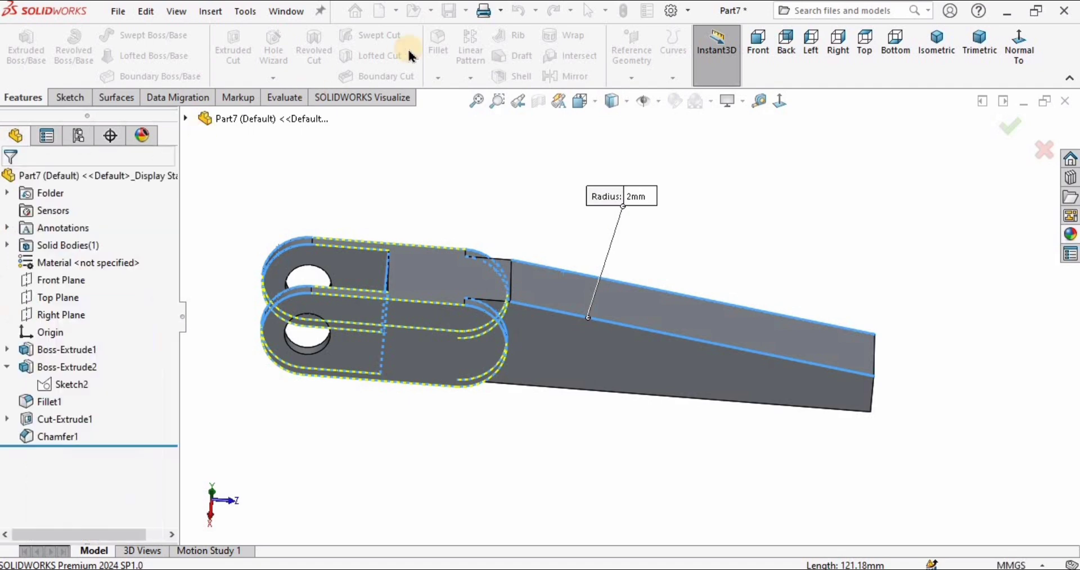
Start a fillet with a 2 mm radius on the two long edges of the tapered face.
click(439, 77)
click(531, 284)
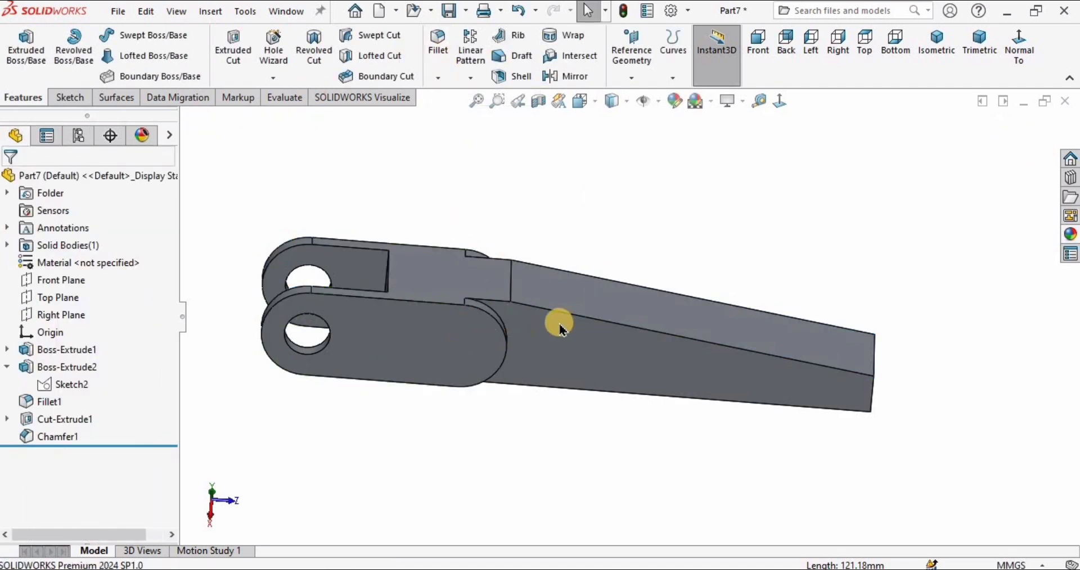
click(579, 316)
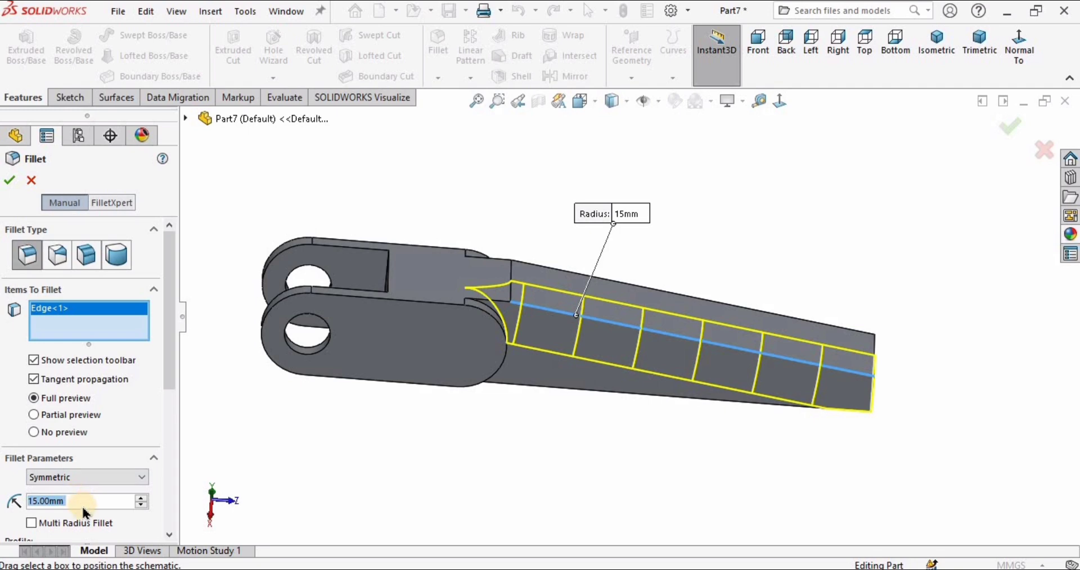
text(2)
key(Return)
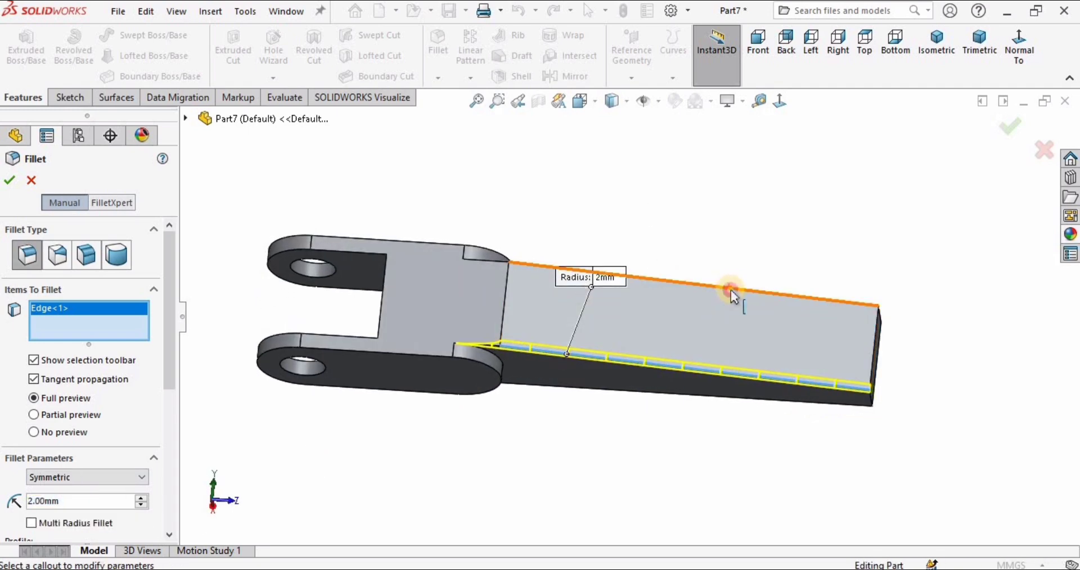
click(731, 289)
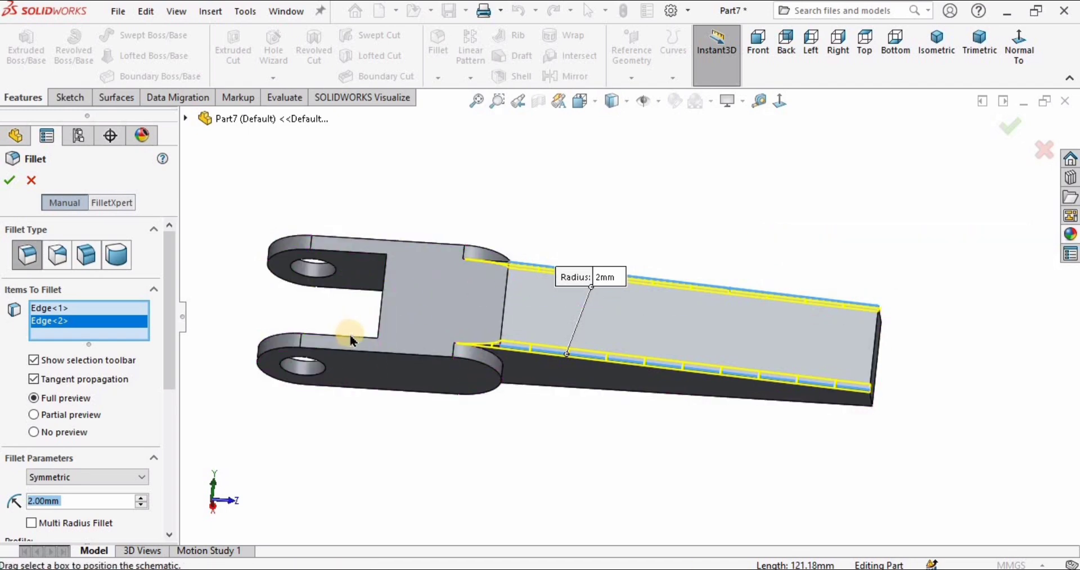
Add one long underside edge of the arm and the outer perimeter edges of both fork plates to the 2 mm fillet.
middle_drag(357, 264, 596, 397)
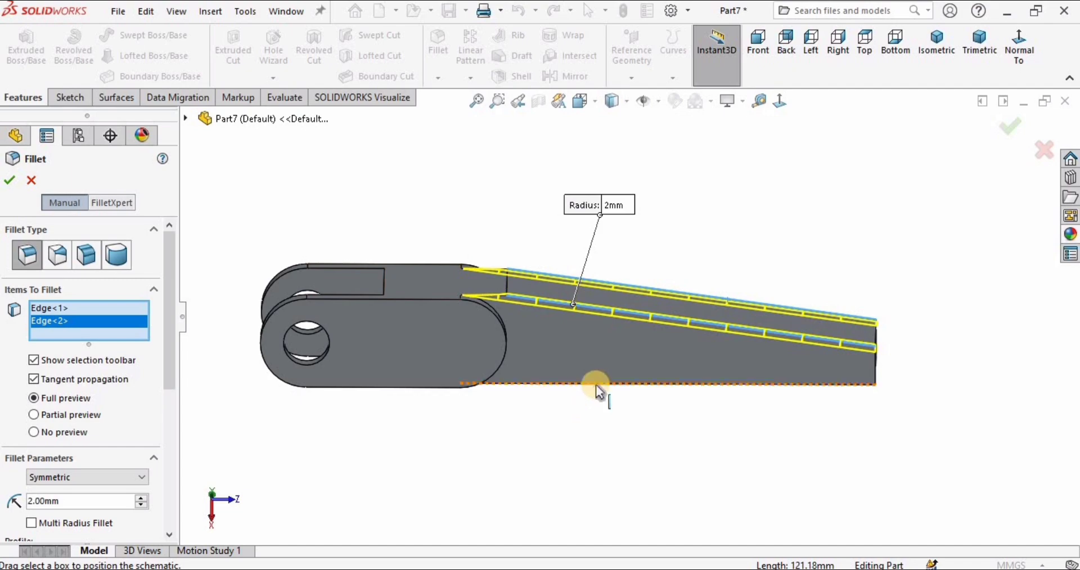
click(595, 385)
middle_drag(401, 427, 404, 444)
scroll(410, 350, down, 3)
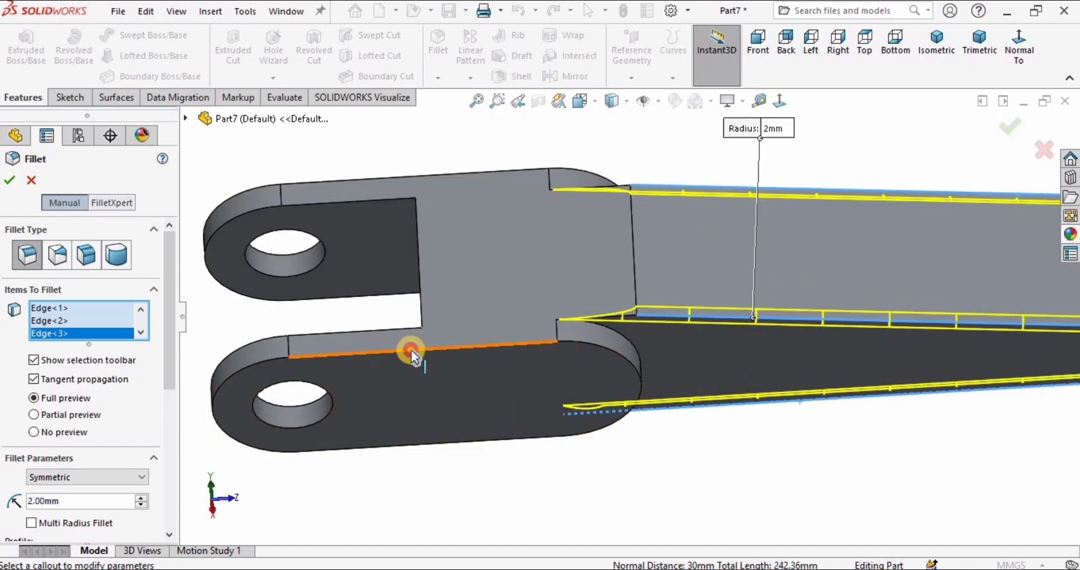
click(411, 350)
middle_drag(413, 350, 619, 194)
scroll(482, 354, down, 2)
click(484, 343)
middle_drag(473, 396, 429, 315)
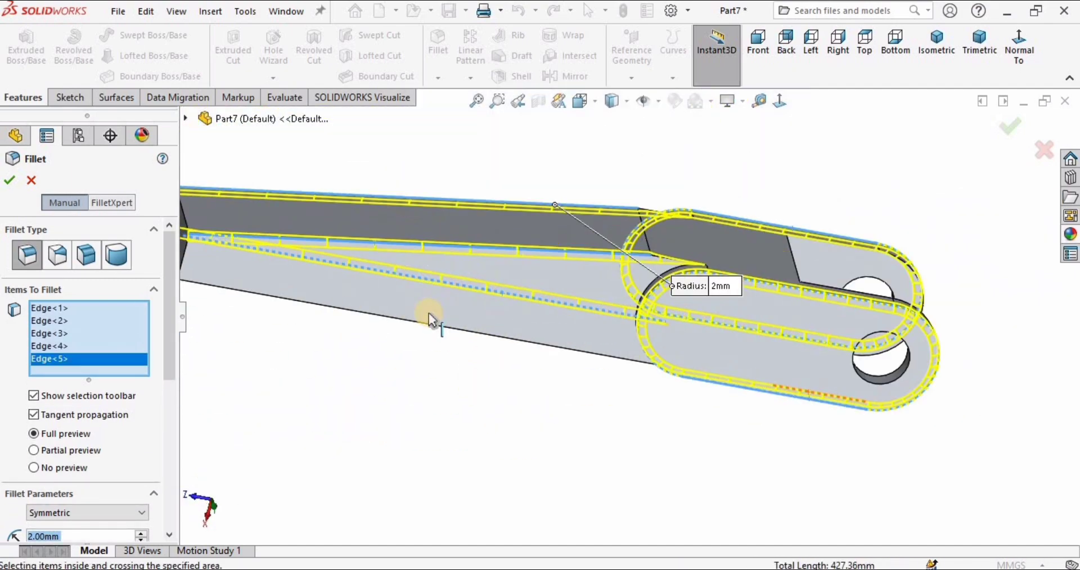
Add the arm's remaining long edge and the edges around its narrow end face to the 2 mm fillet, and apply it.
click(319, 245)
middle_drag(319, 246, 513, 338)
scroll(512, 333, down, 1)
click(512, 332)
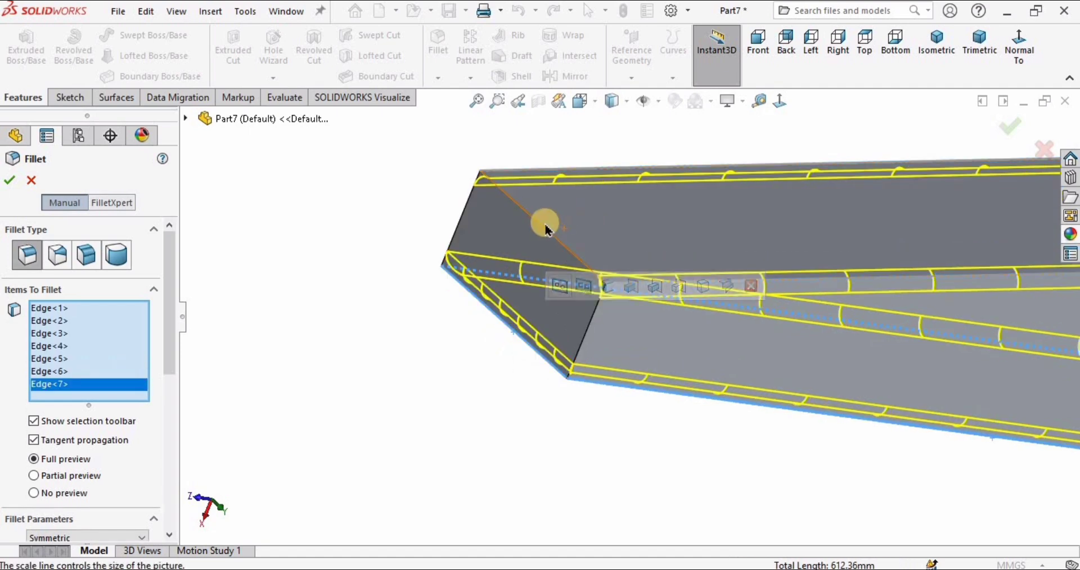
click(547, 226)
click(590, 336)
click(466, 208)
key(f)
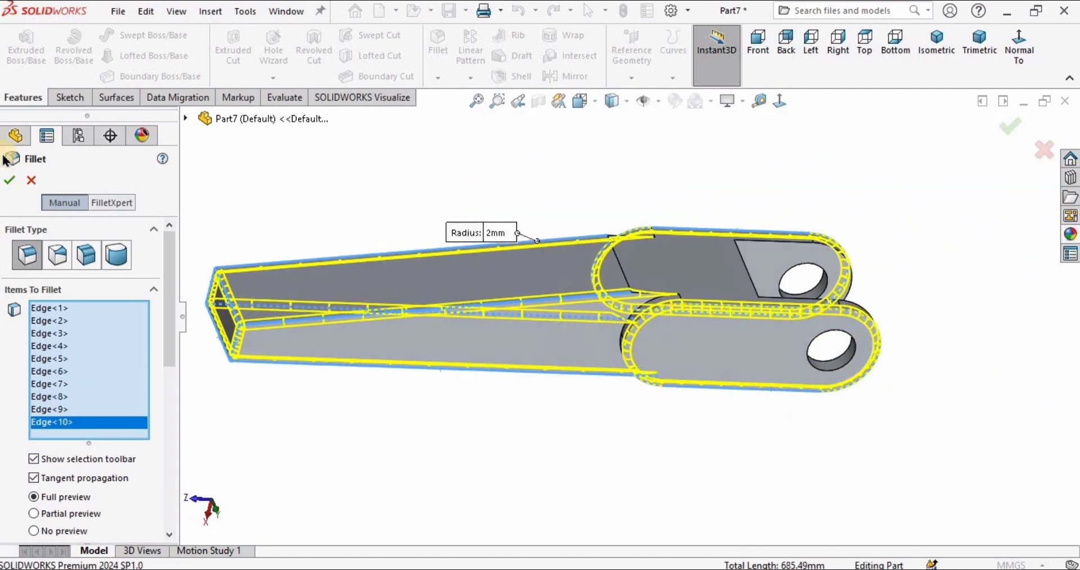
key(Return)
middle_drag(459, 323, 458, 359)
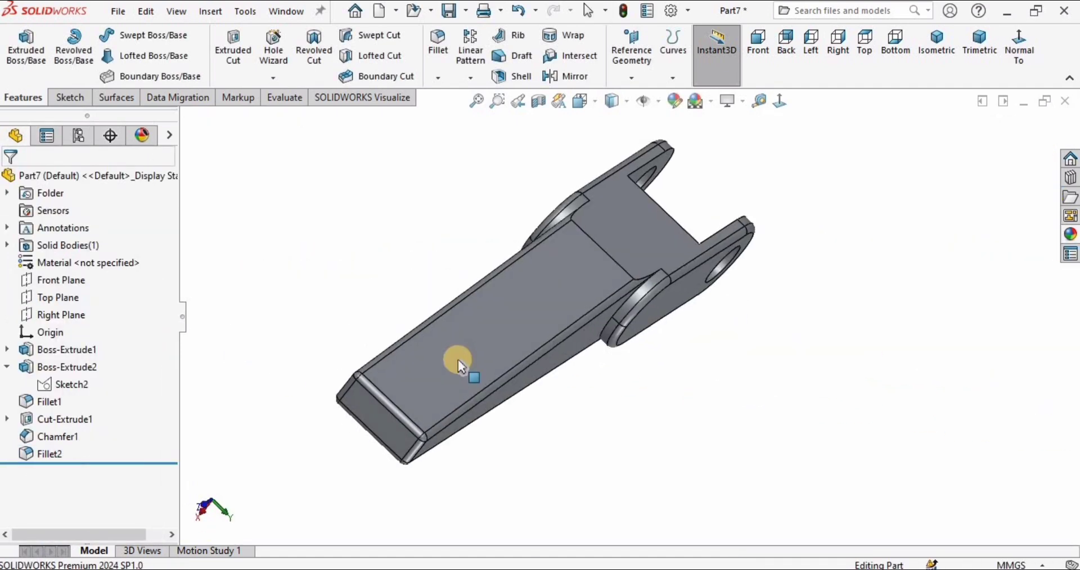
Save the part as Part_5_Gripper_3 in the Part Files folder of Robotic Arm_2.
click(118, 11)
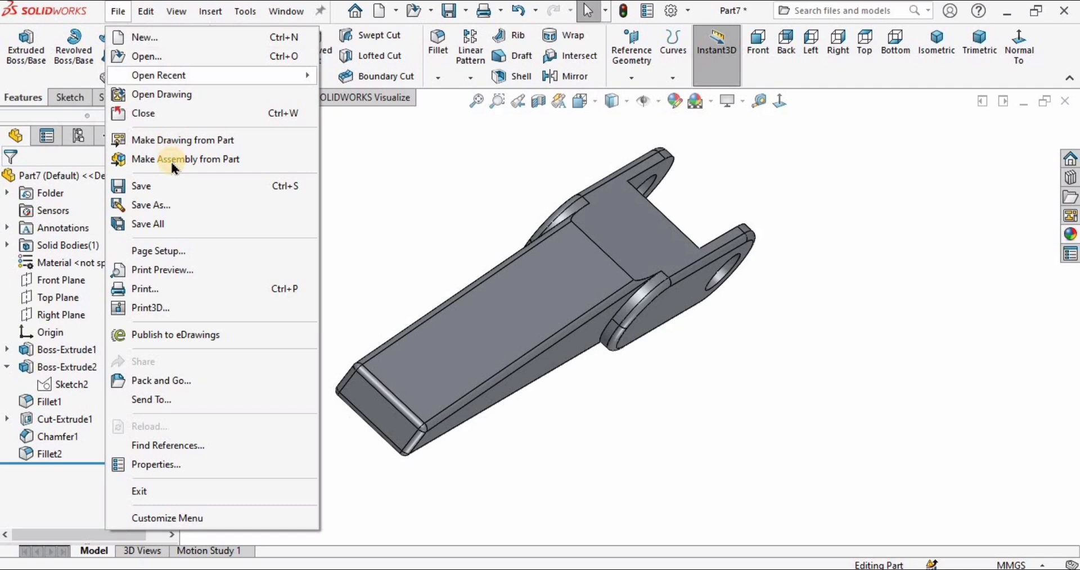
click(152, 205)
click(478, 268)
double_click(483, 308)
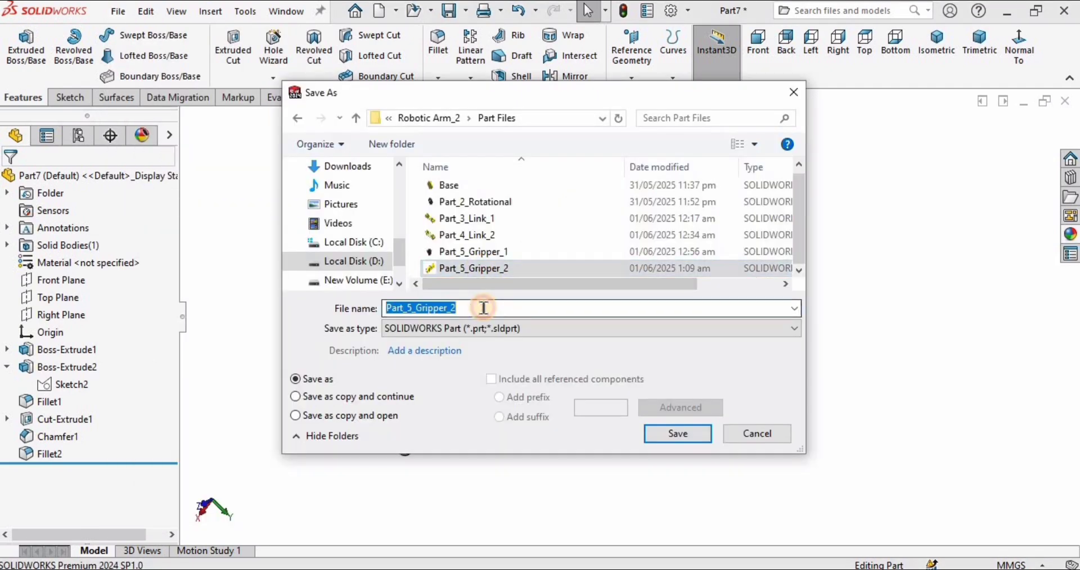
key(BackSpace)
text(3)
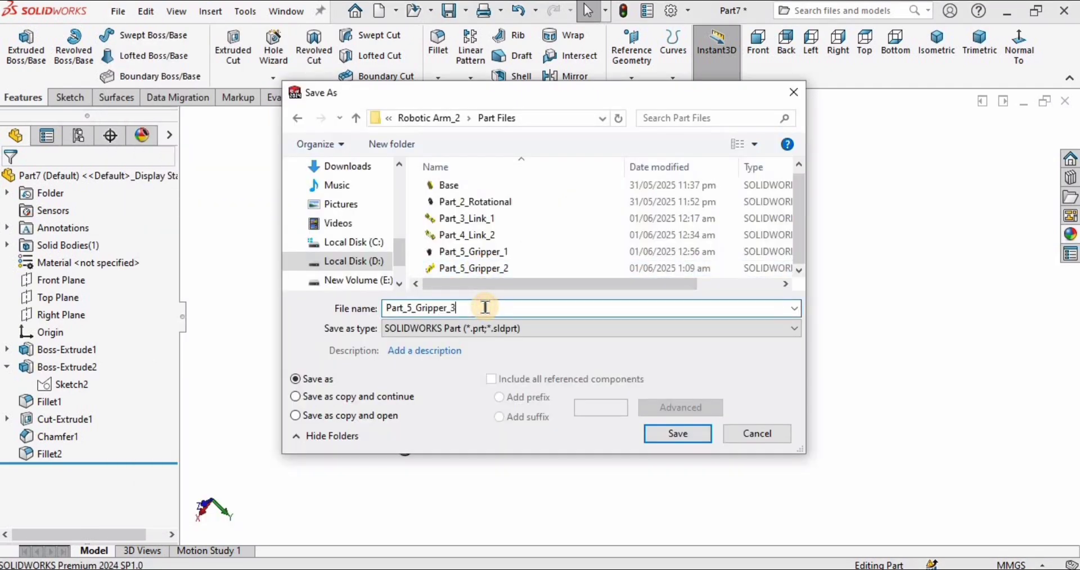
key(Return)
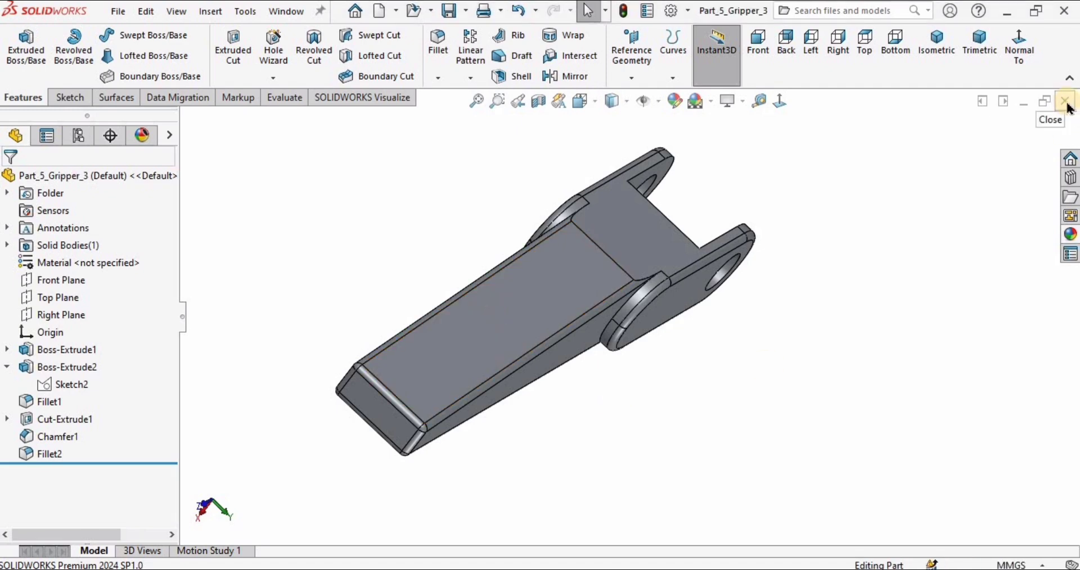
Create a new part document with a plain white scene and MMGS units.
click(118, 11)
click(459, 310)
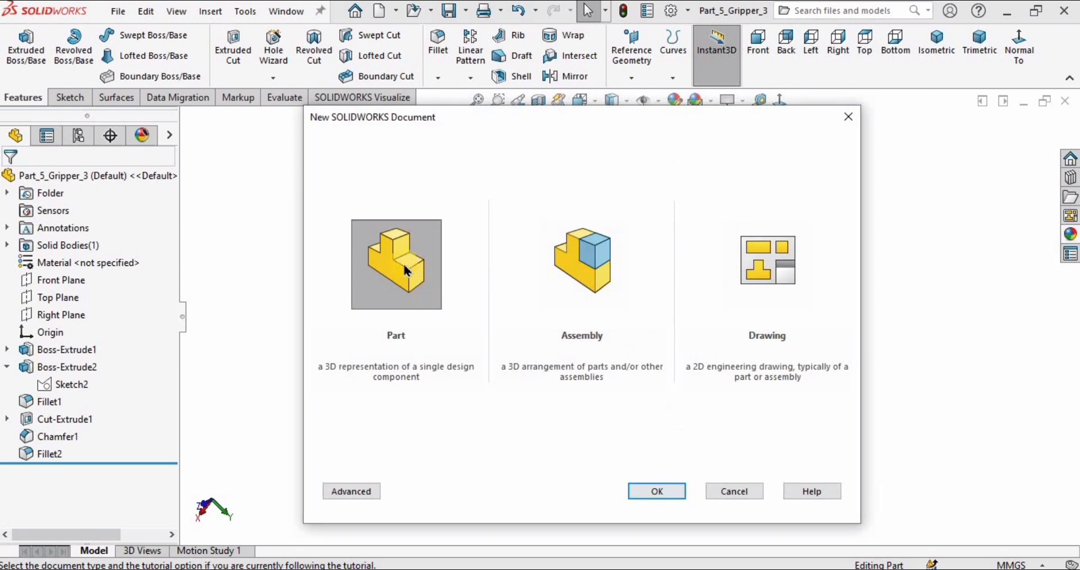
click(404, 266)
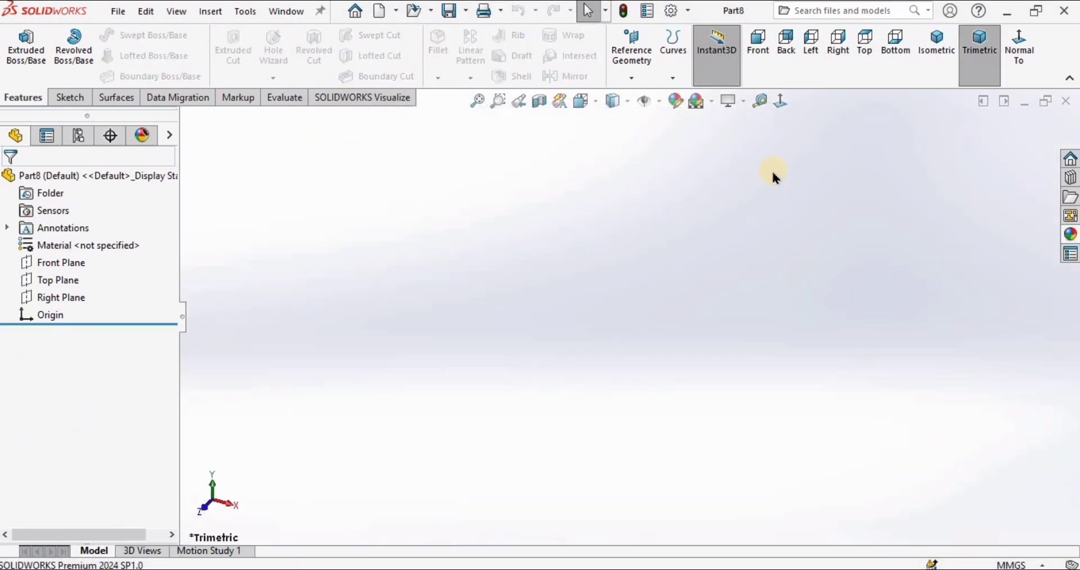
click(710, 101)
click(763, 238)
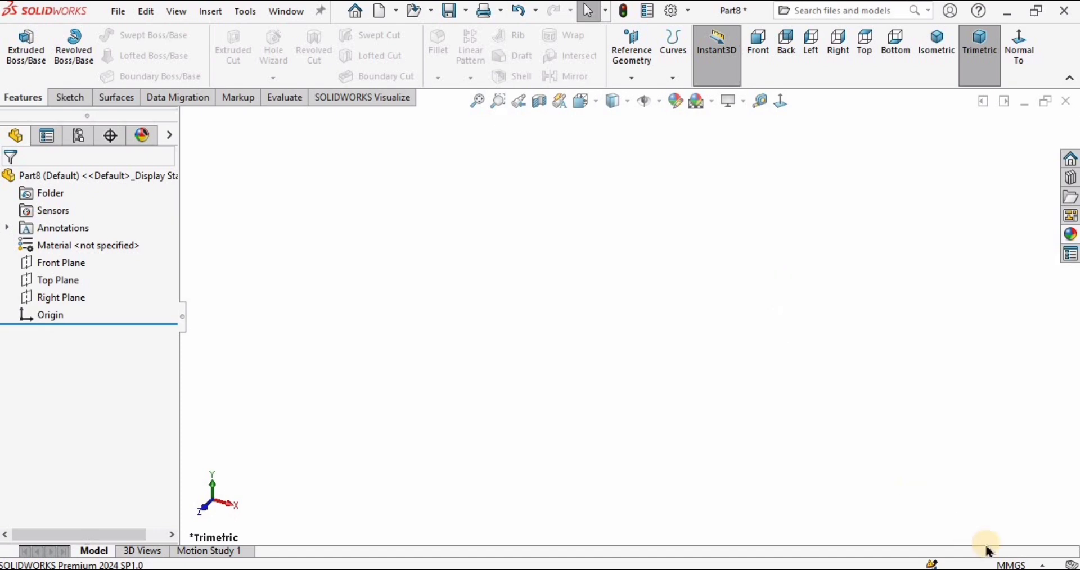
click(1011, 564)
click(956, 501)
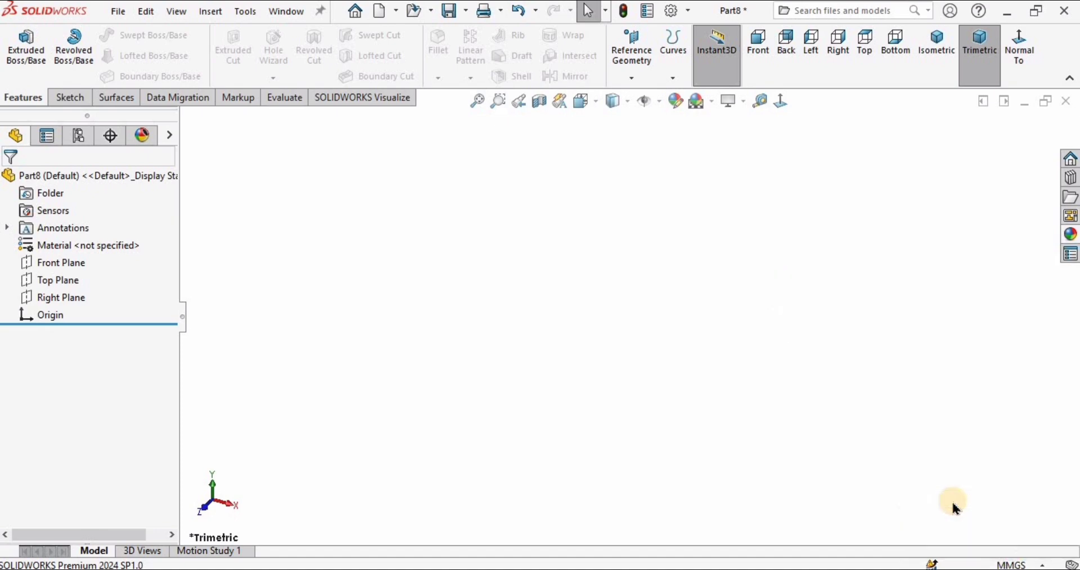
Sketch two concentric circles of about 62 mm and 83 mm diameter, centred on the origin of the Front Plane.
click(66, 262)
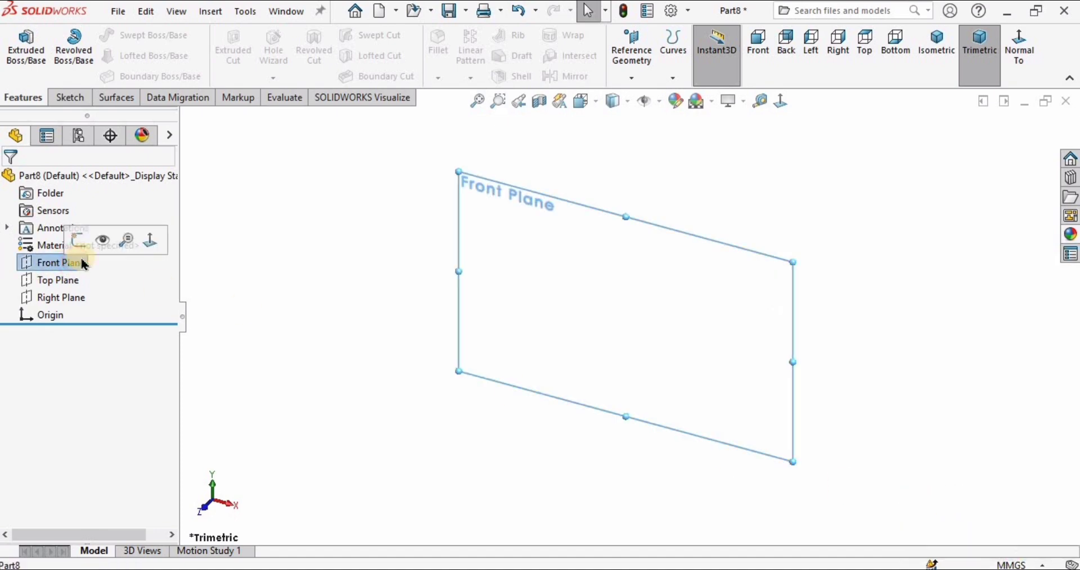
click(79, 240)
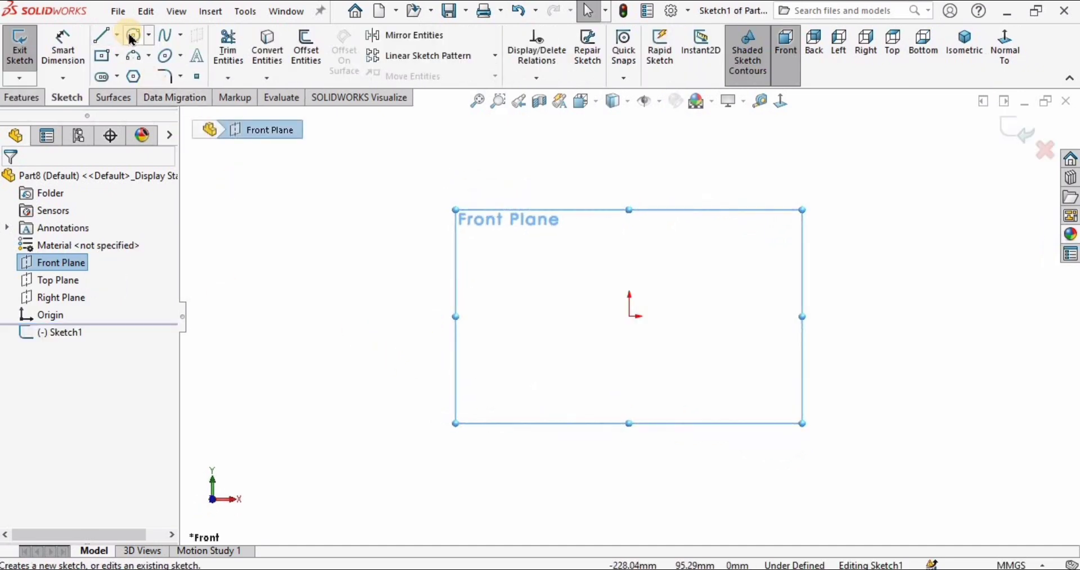
click(132, 37)
scroll(627, 315, down, 2)
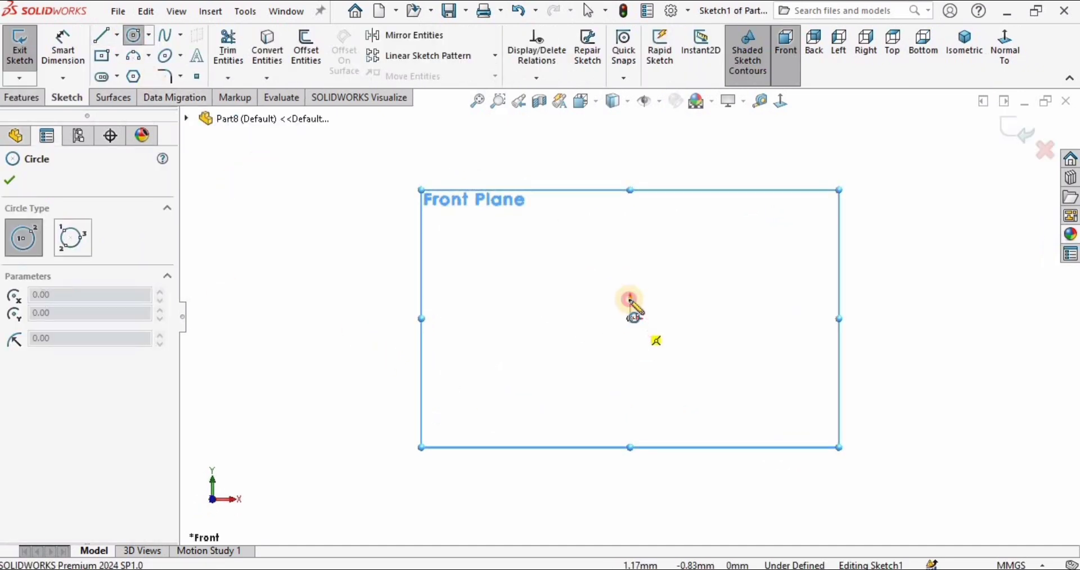
drag(630, 318, 617, 248)
drag(629, 319, 587, 226)
key(Escape)
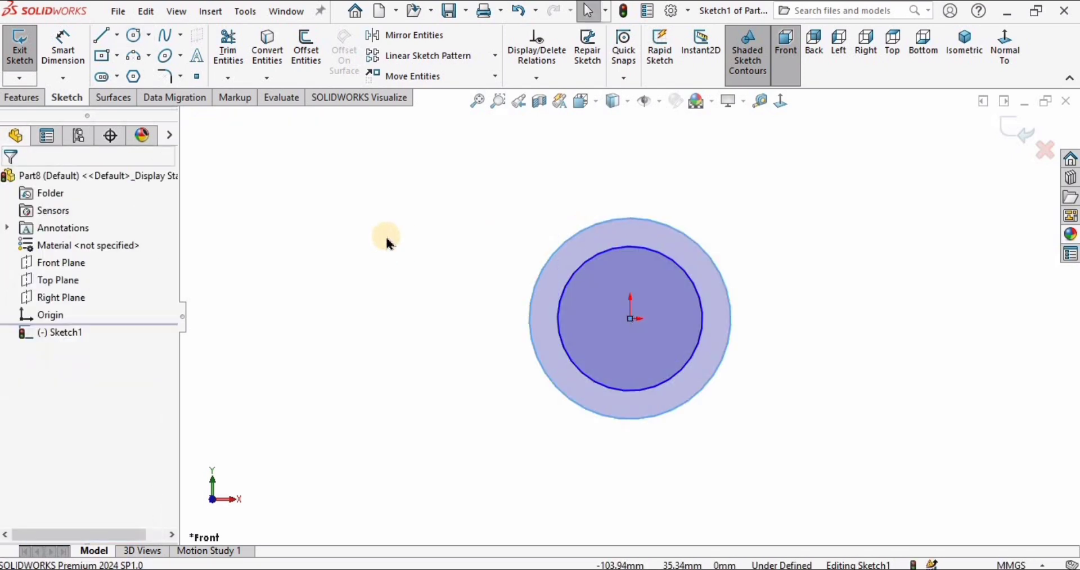
Dimension the inner circle's diameter as 60 mm and the outer circle's diameter as 80 mm.
click(576, 373)
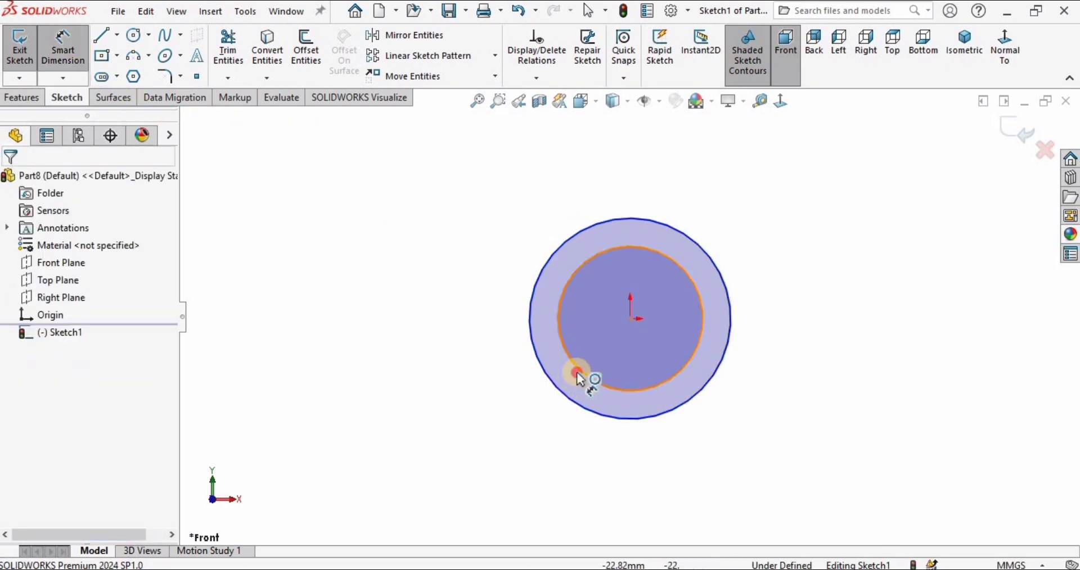
click(485, 431)
text(60)
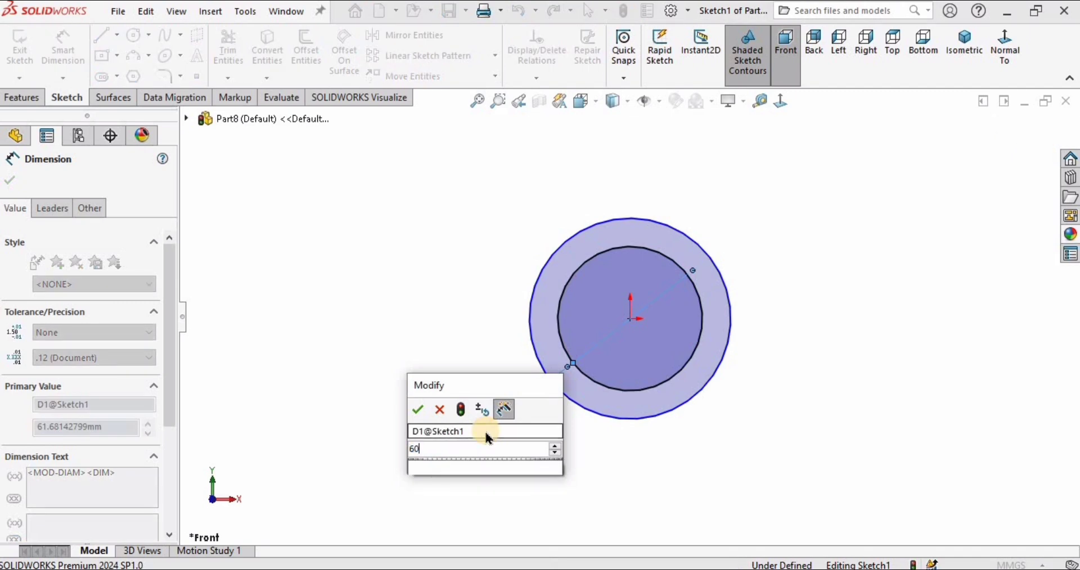
key(Return)
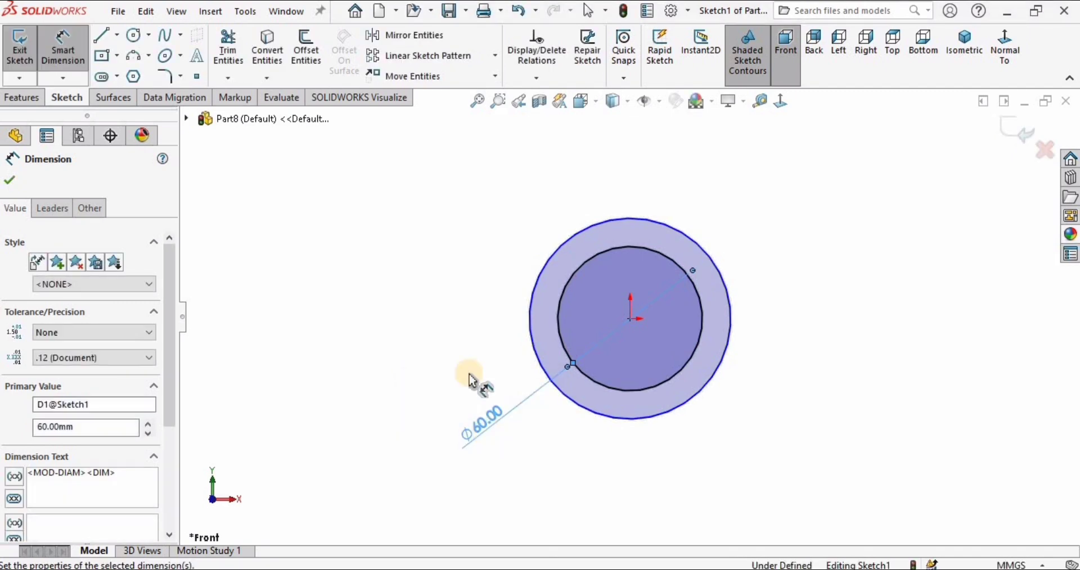
click(536, 354)
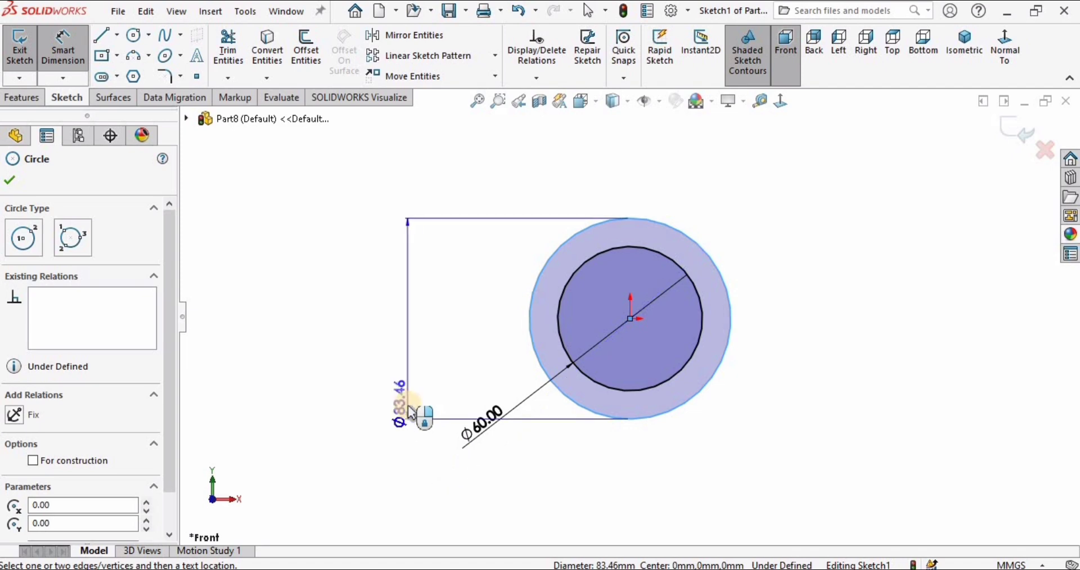
click(397, 430)
text(80)
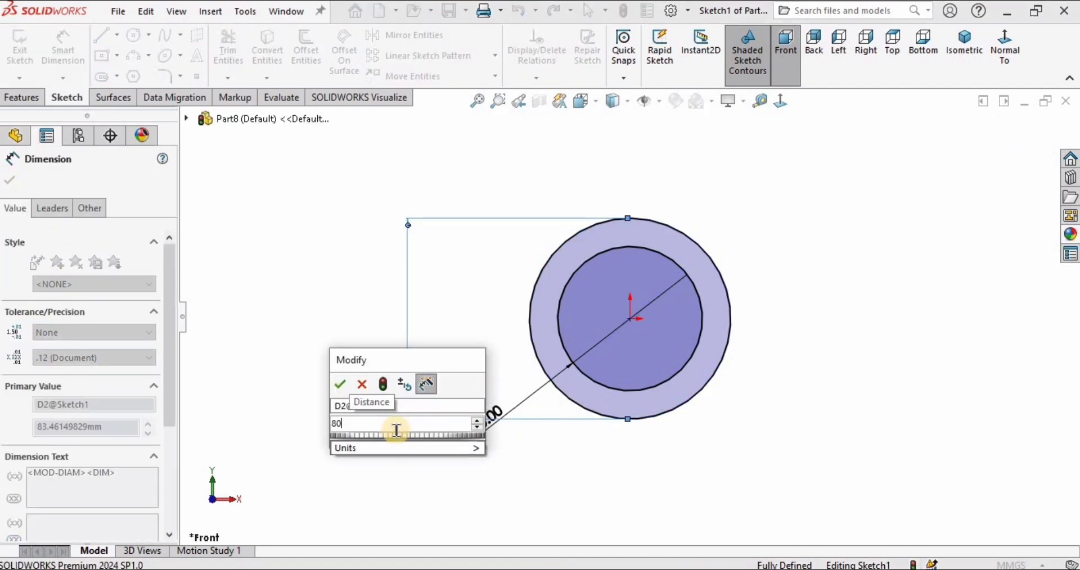
key(Return)
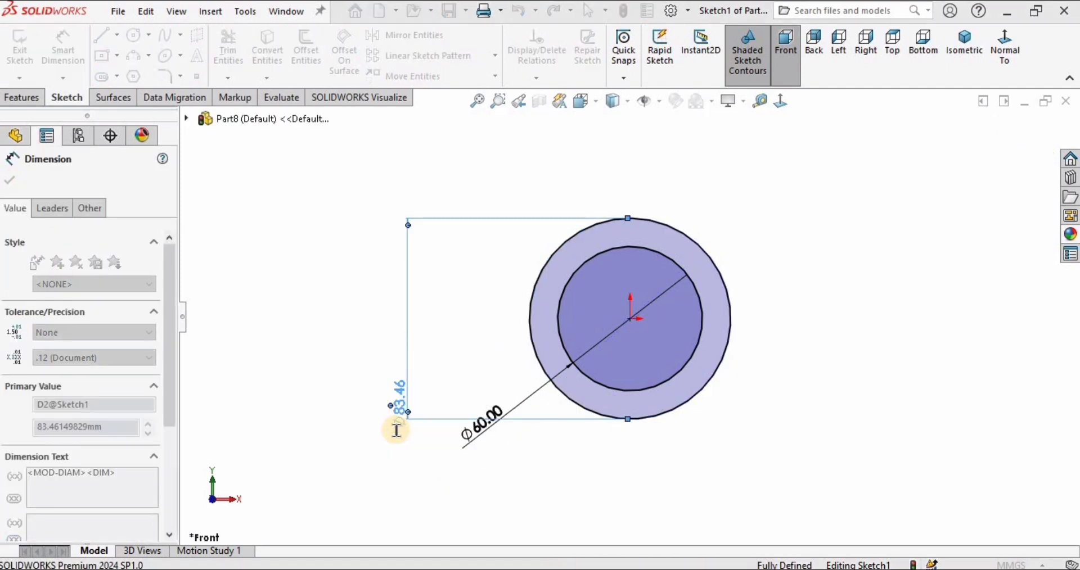
click(329, 355)
scroll(785, 259, down, 3)
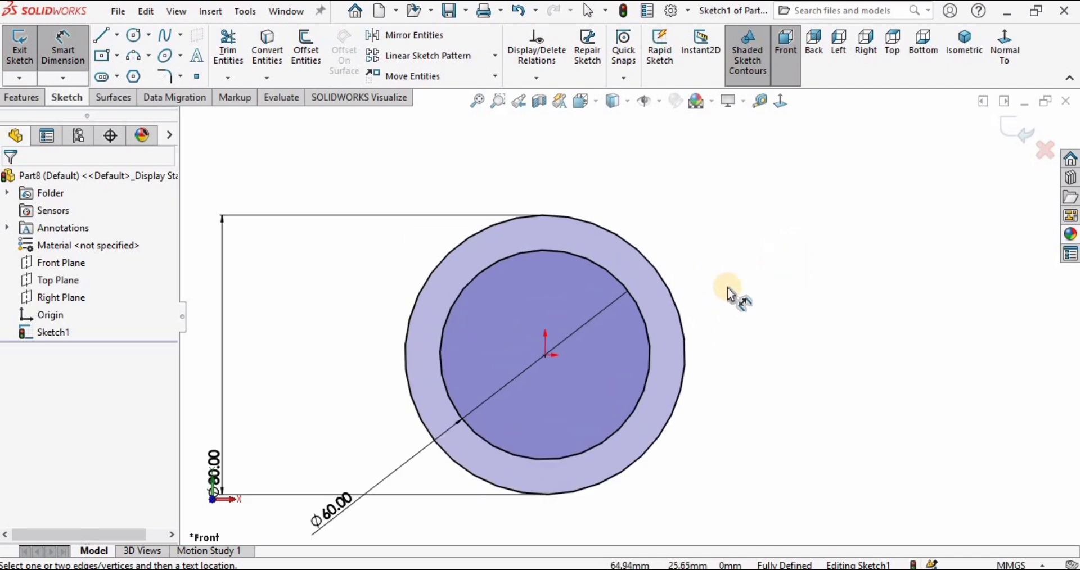
key(Escape)
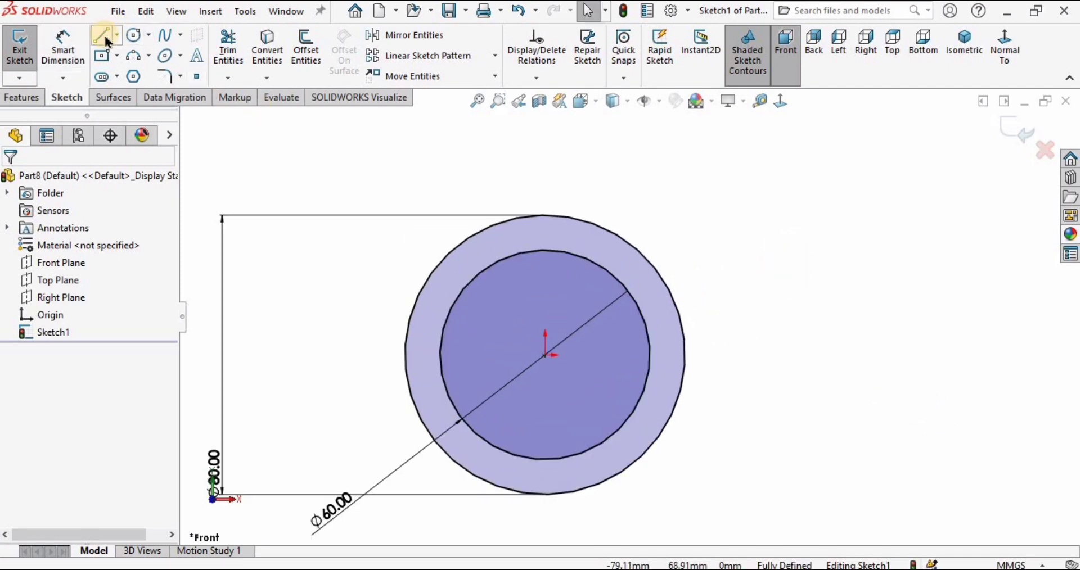
Draw a centerline about 72 mm long from the origin past the outer circle and make it horizontal.
click(121, 45)
click(127, 72)
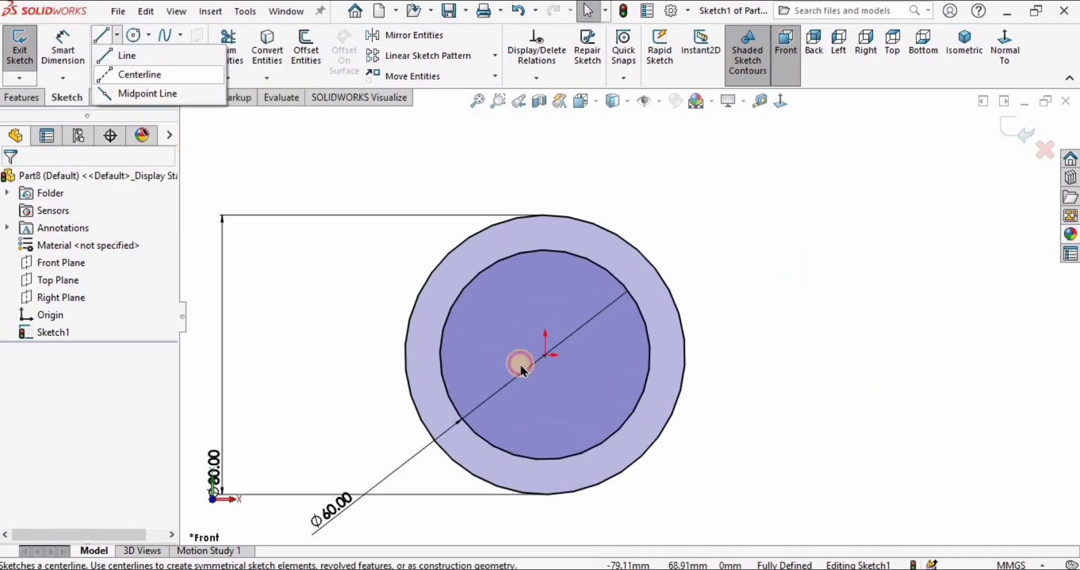
click(544, 359)
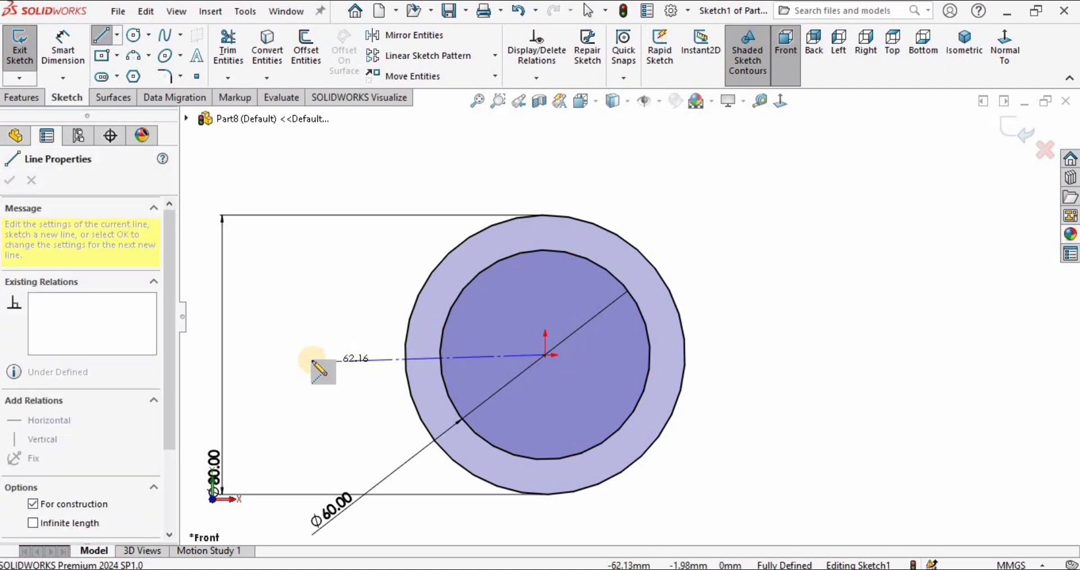
key(Escape)
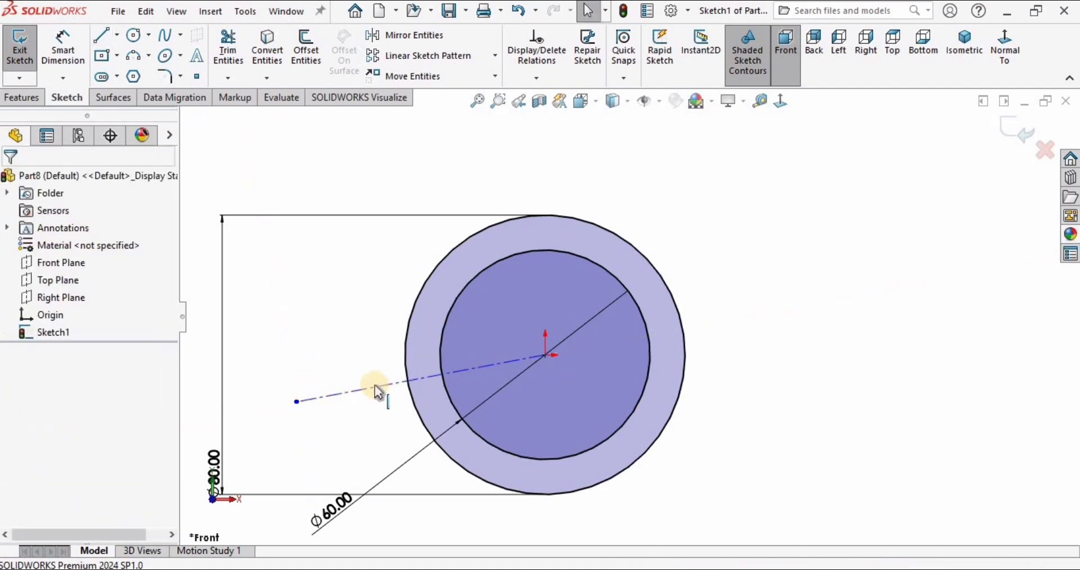
click(372, 387)
click(417, 316)
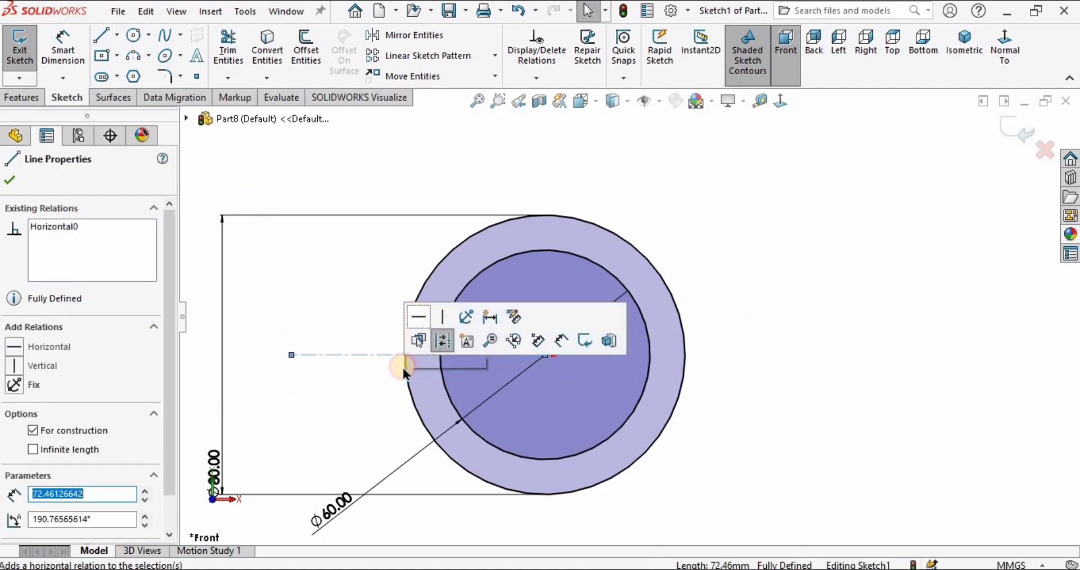
key(Escape)
drag(339, 359, 305, 368)
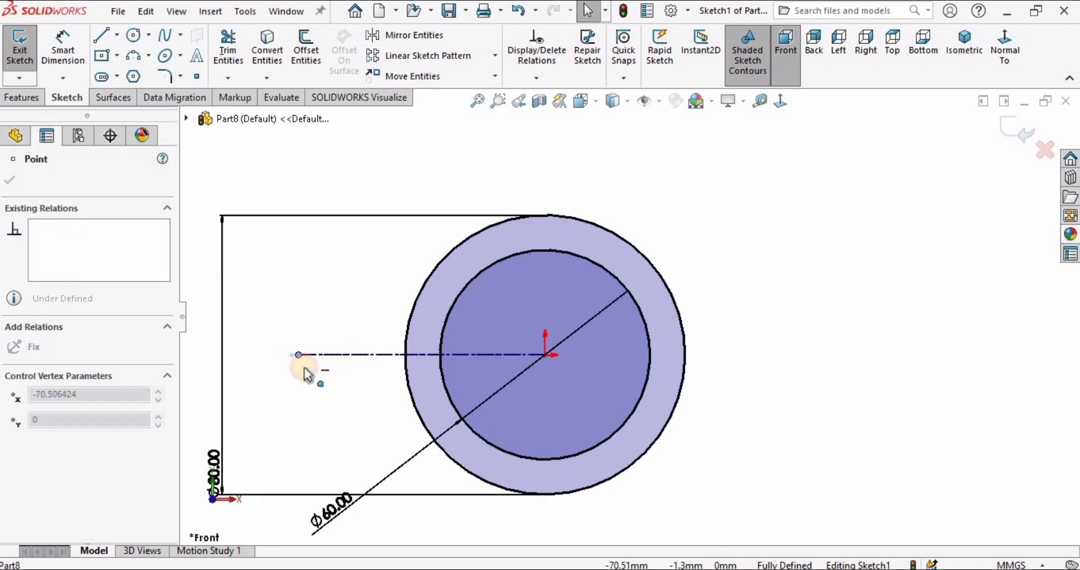
drag(309, 332, 304, 315)
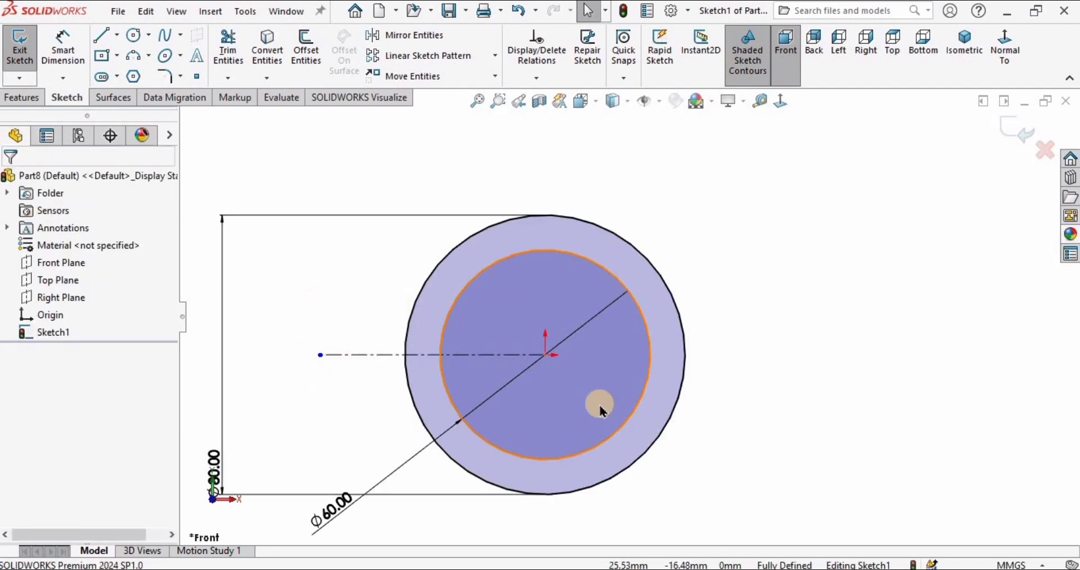
Draw a line about 48 mm long from the outer circle's topmost point and make it horizontal.
click(100, 35)
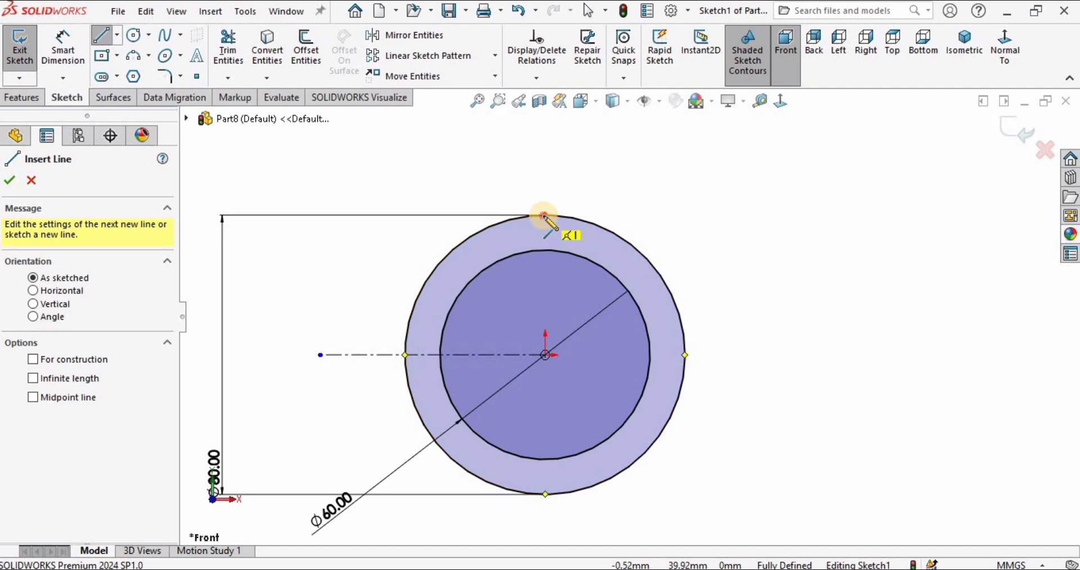
drag(544, 216, 708, 169)
key(Escape)
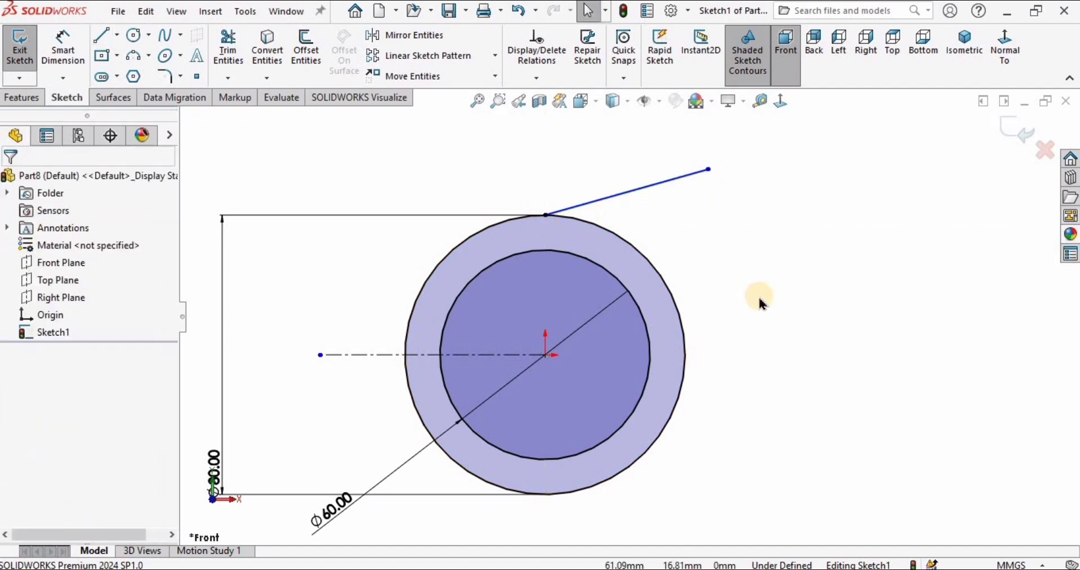
click(681, 177)
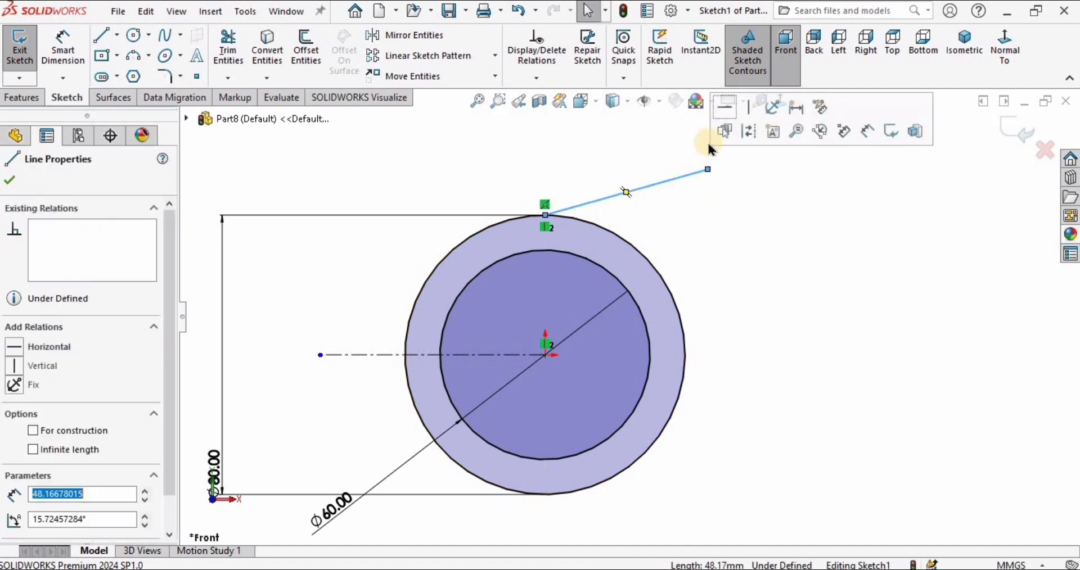
click(724, 108)
click(720, 247)
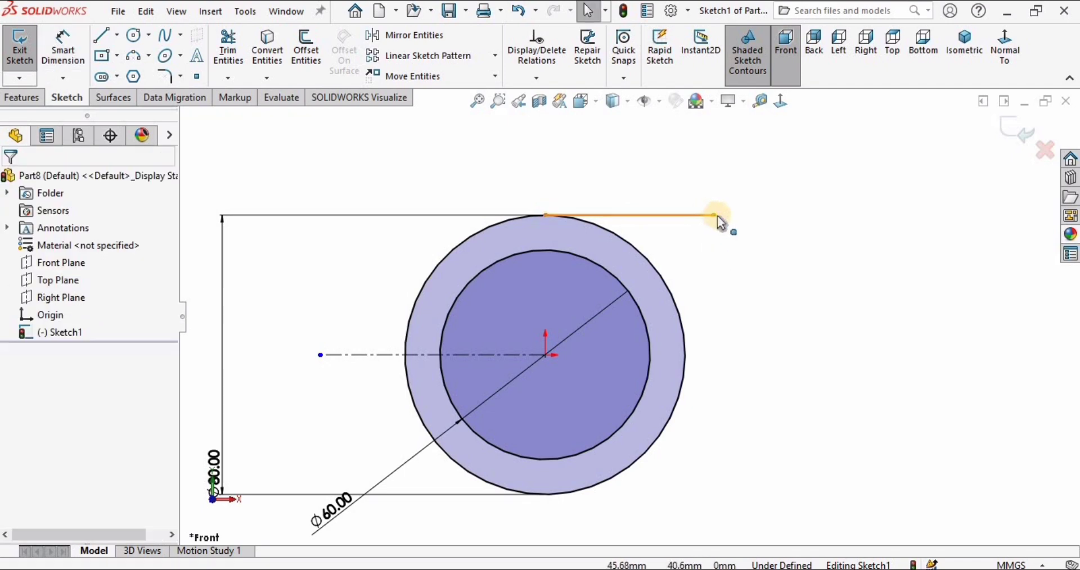
Shorten the horizontal line at its free end and move the centerline's free end to the opposite side of the origin.
drag(683, 218, 653, 214)
click(736, 340)
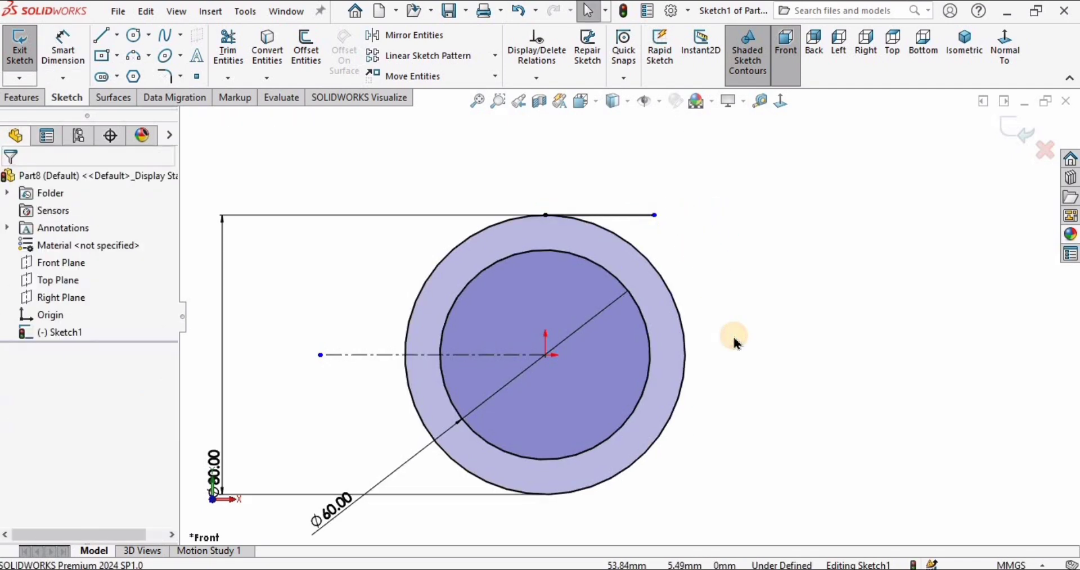
drag(482, 354, 786, 348)
click(816, 429)
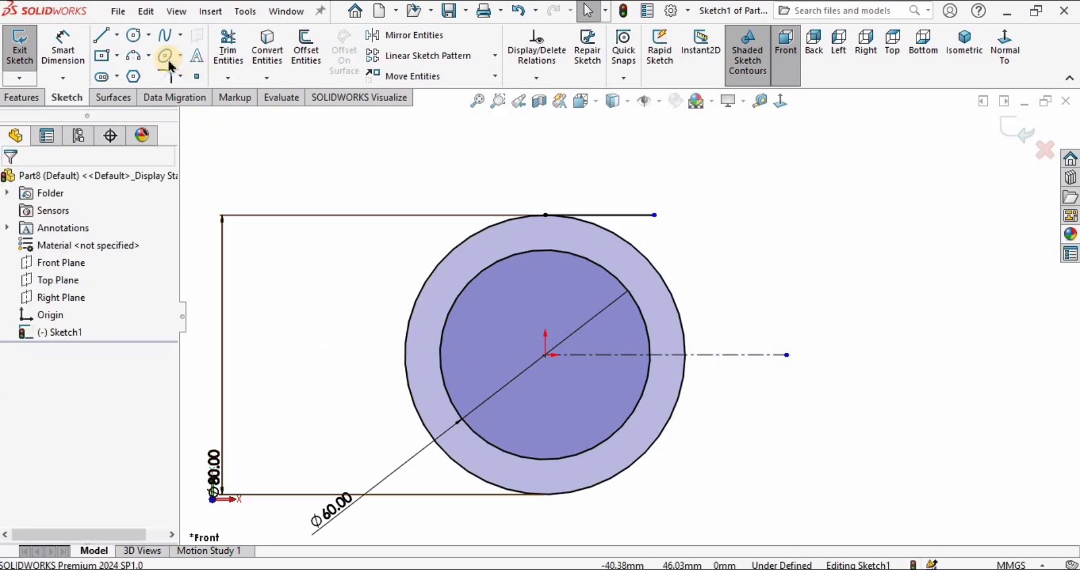
Draw a three-point arc from the upper horizontal line's free end to the centerline, bulging away from the circles.
key(a)
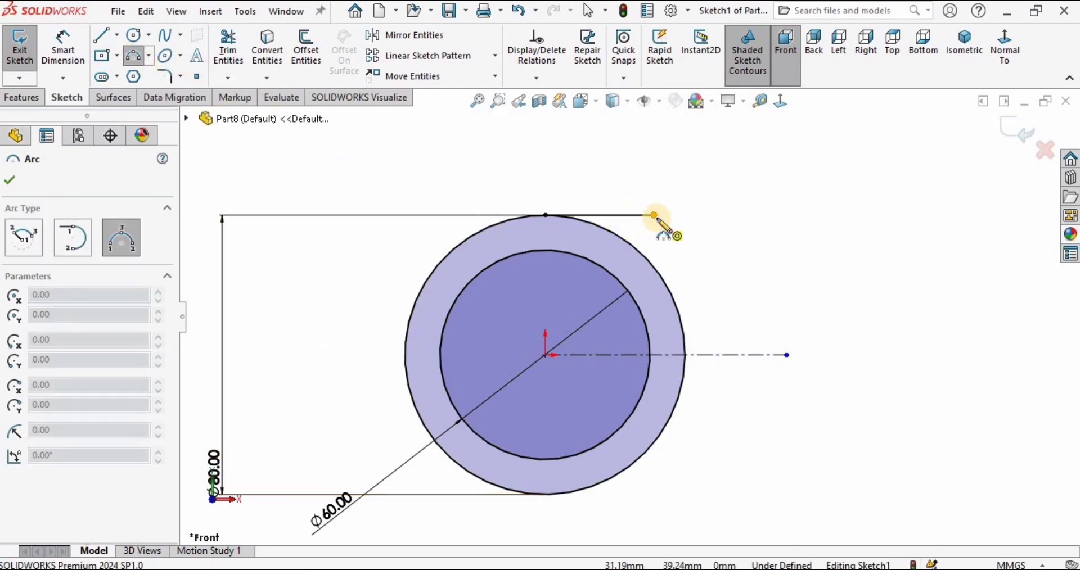
click(654, 215)
click(723, 355)
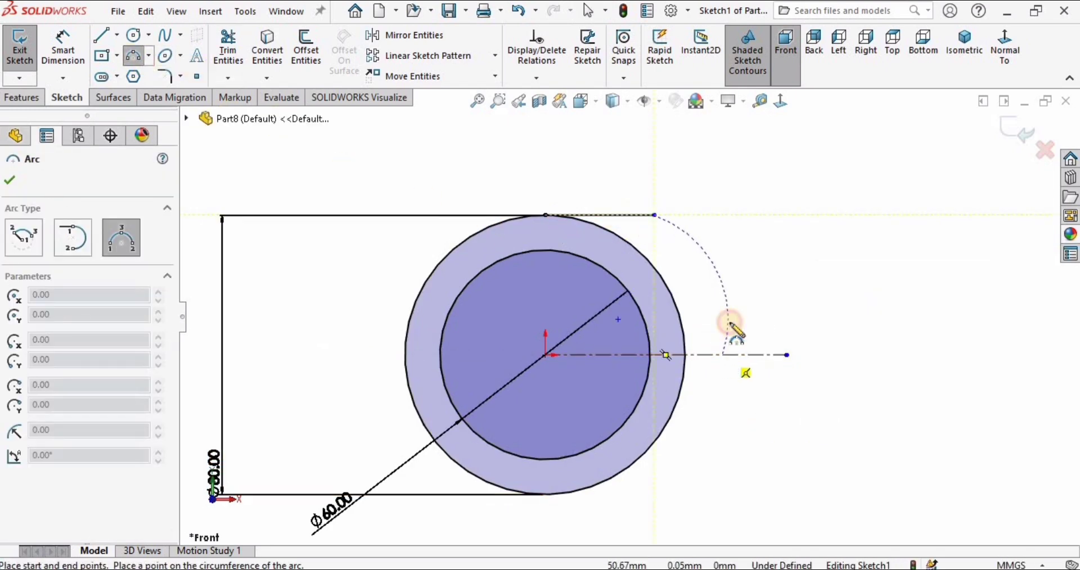
click(710, 294)
click(769, 254)
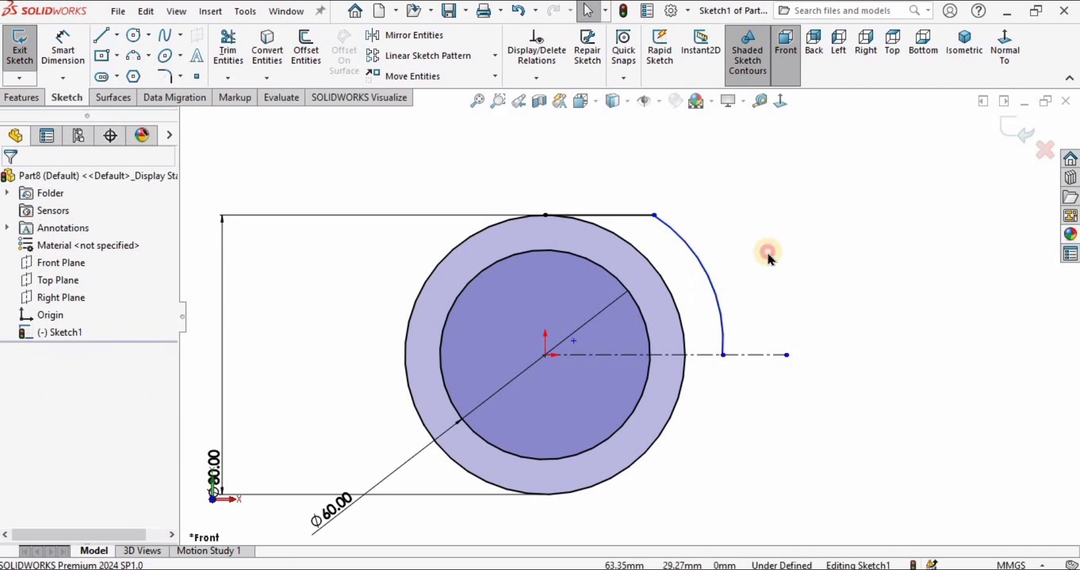
Shorten the upper horizontal line to about 21 mm by moving the endpoint it shares with the arc.
click(653, 215)
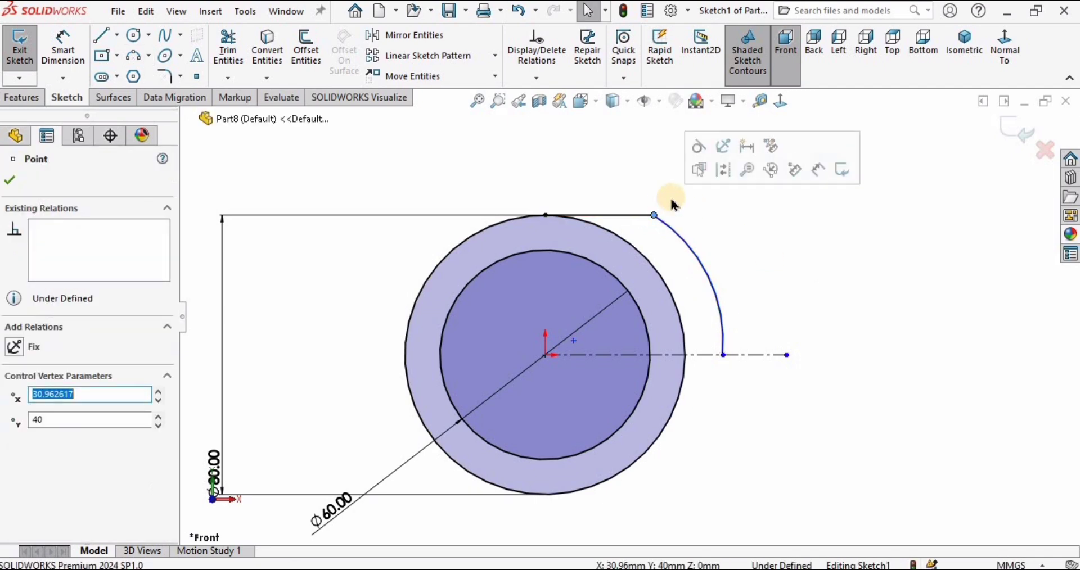
drag(654, 215, 619, 214)
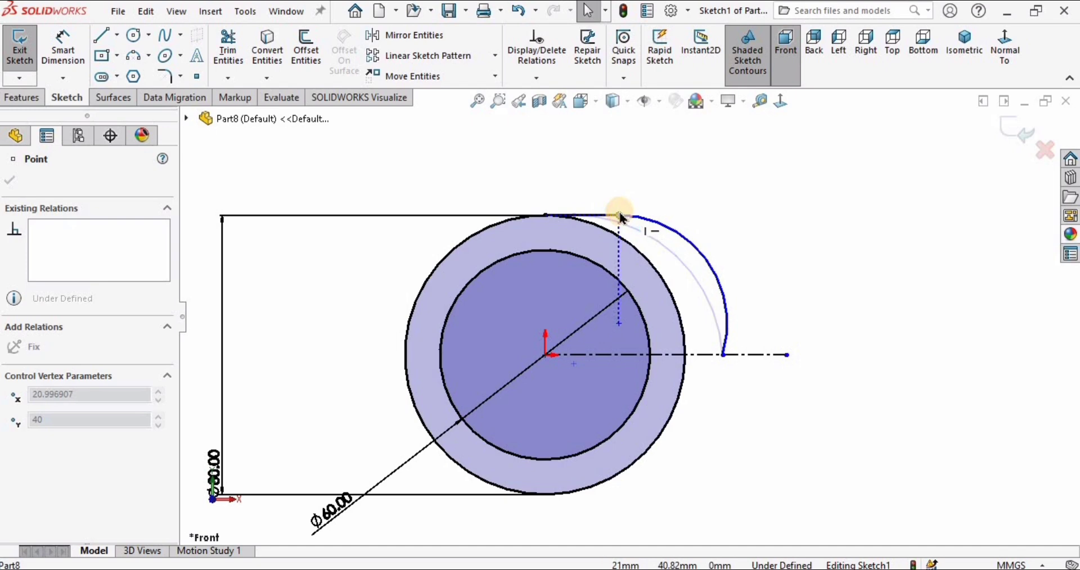
click(777, 282)
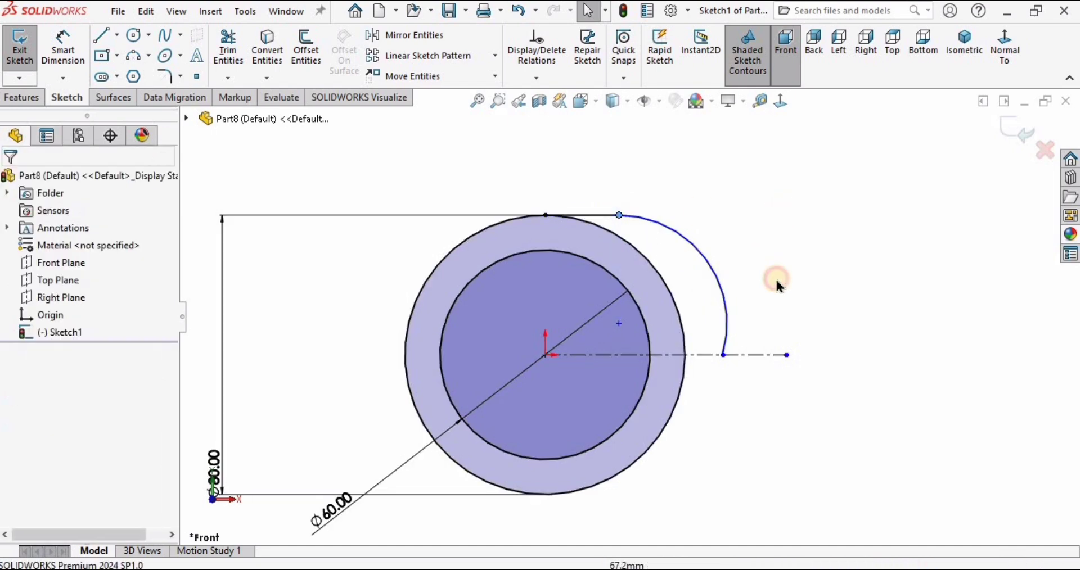
Dimension the horizontal distance from the outer circle's topmost point to the arc's end on the centerline as 60 mm.
click(62, 46)
click(722, 355)
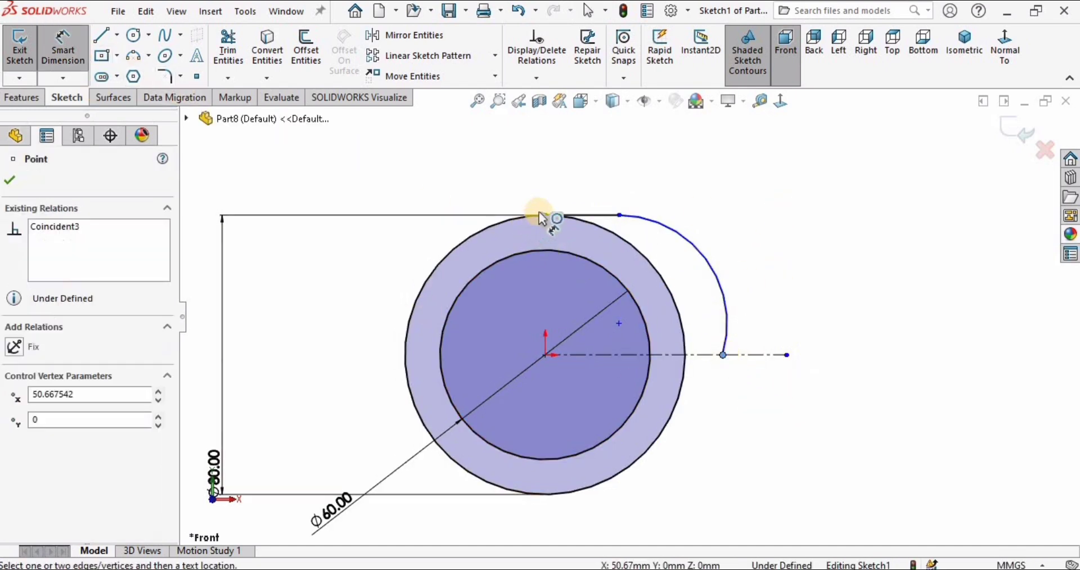
click(545, 215)
click(596, 163)
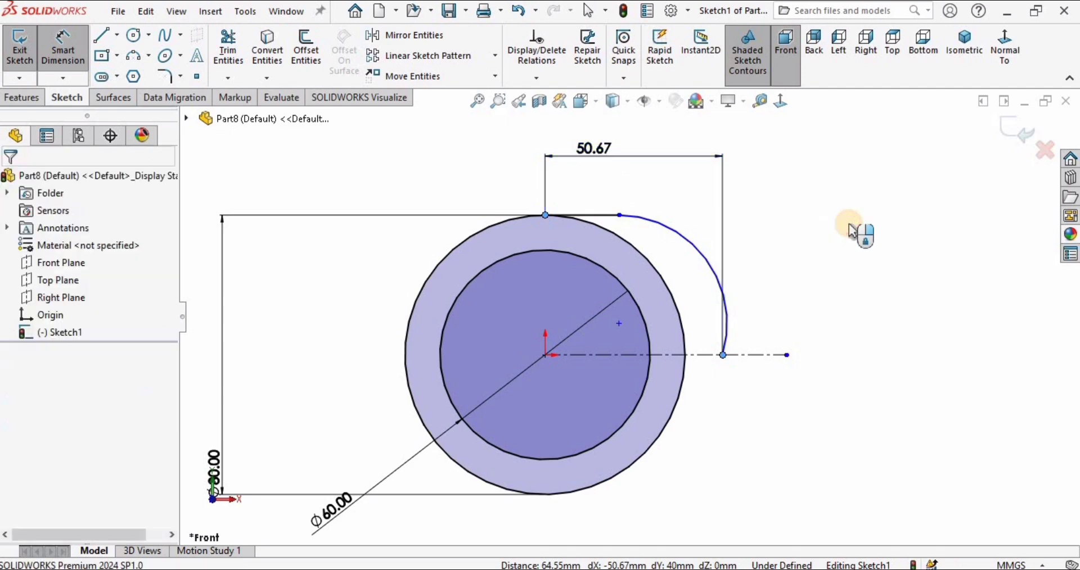
text(60)
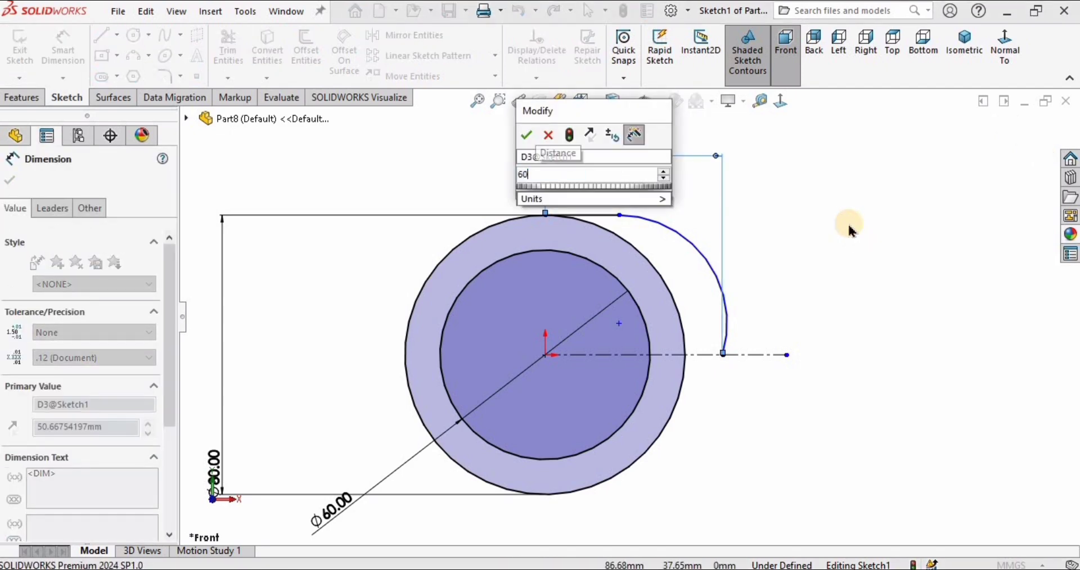
key(Return)
click(832, 254)
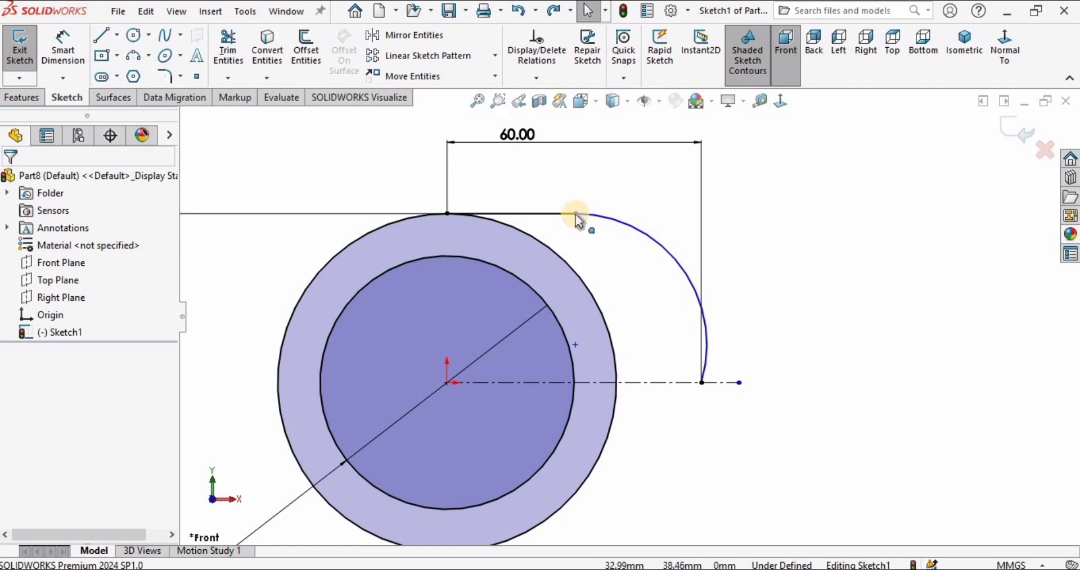
Adjust the upper horizontal line to about 23 mm long and mirror it together with the arc about the centerline.
drag(576, 213, 545, 217)
click(685, 433)
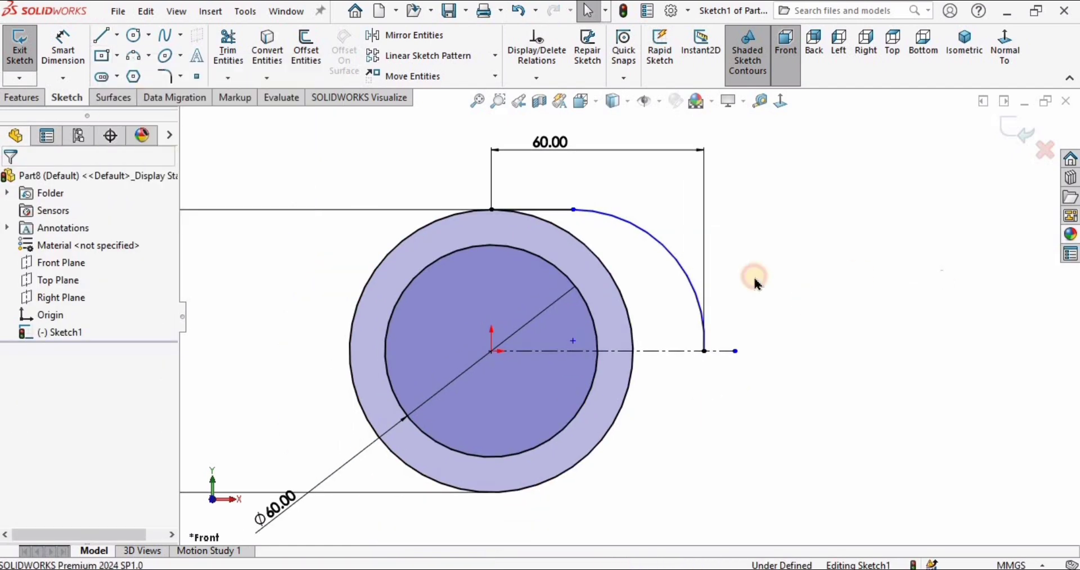
click(417, 37)
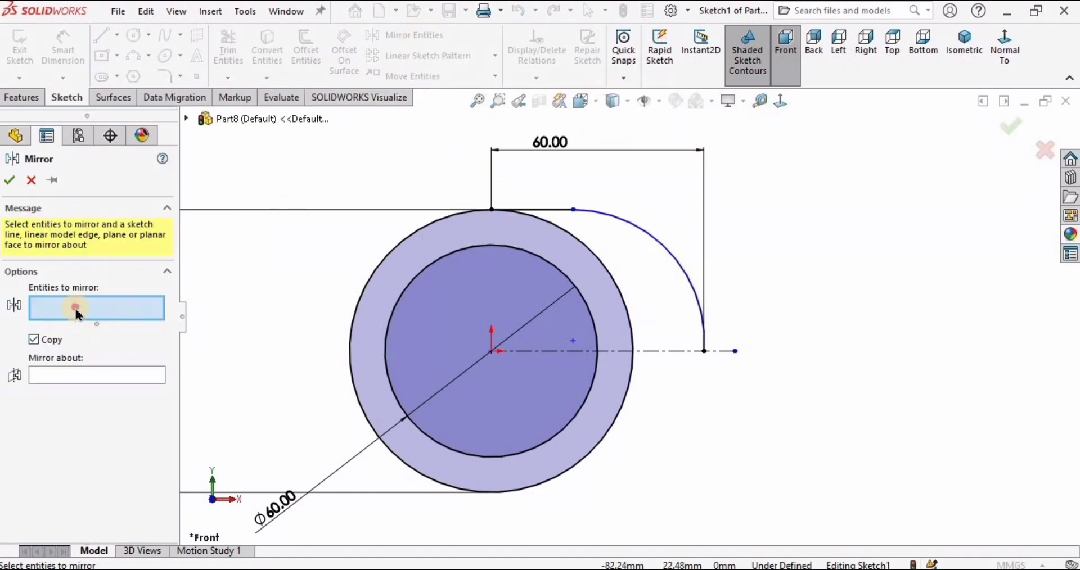
click(551, 211)
click(615, 223)
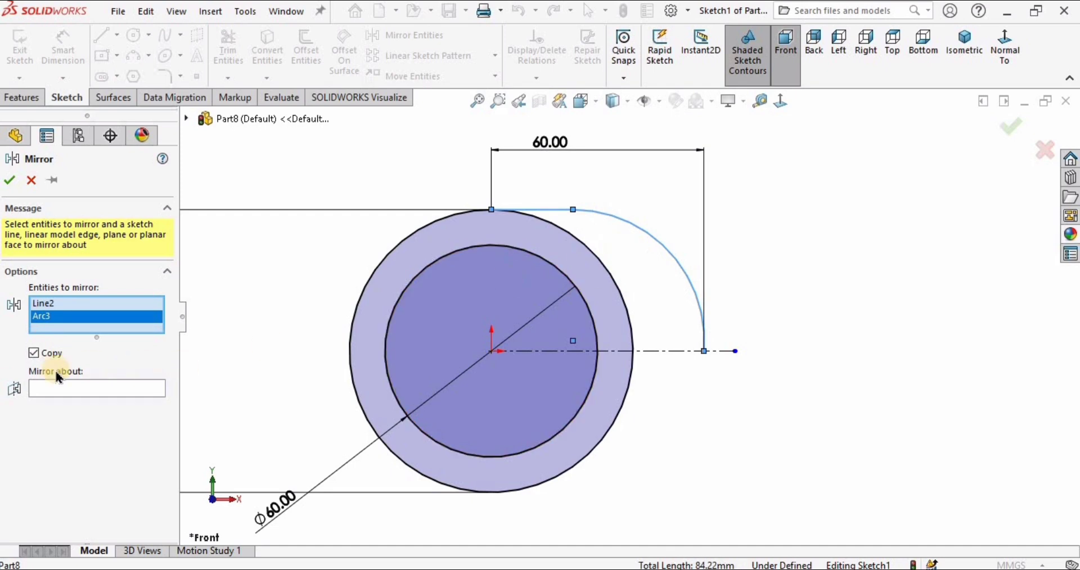
click(82, 392)
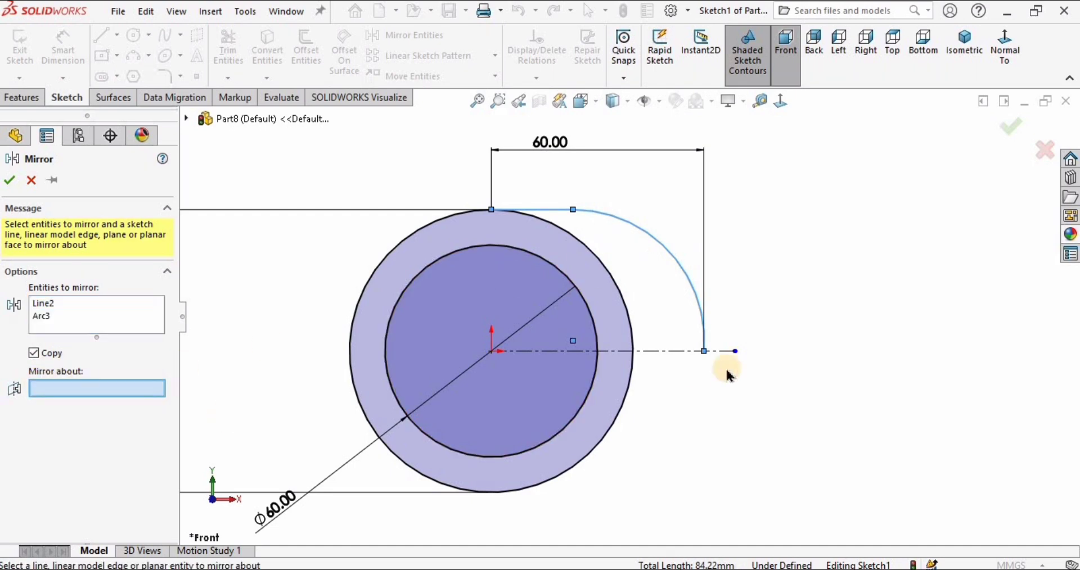
click(662, 357)
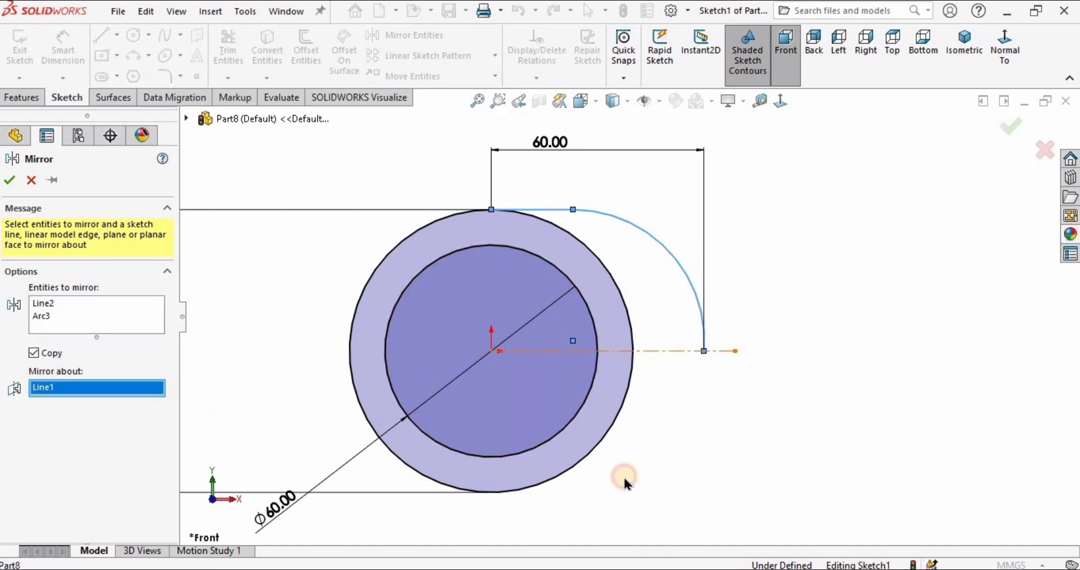
click(11, 182)
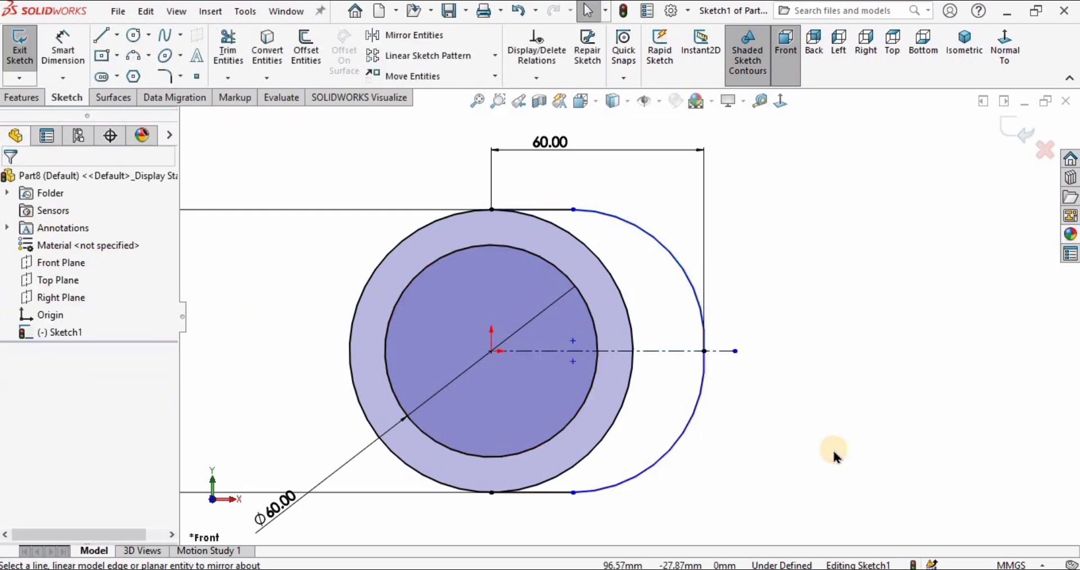
Dimension the mirrored lower arc's radius as 39.5 mm.
click(62, 48)
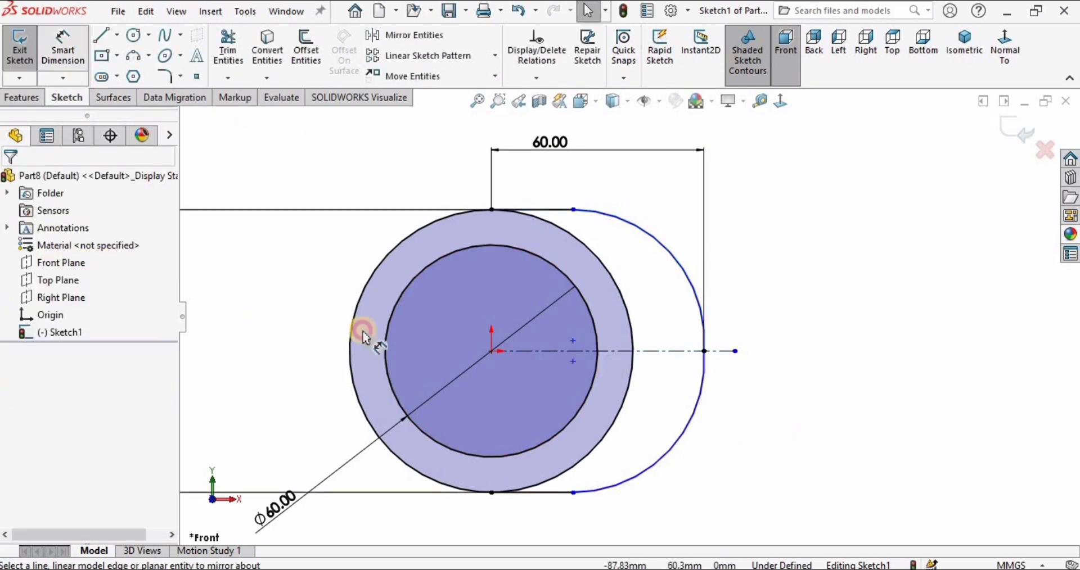
click(685, 442)
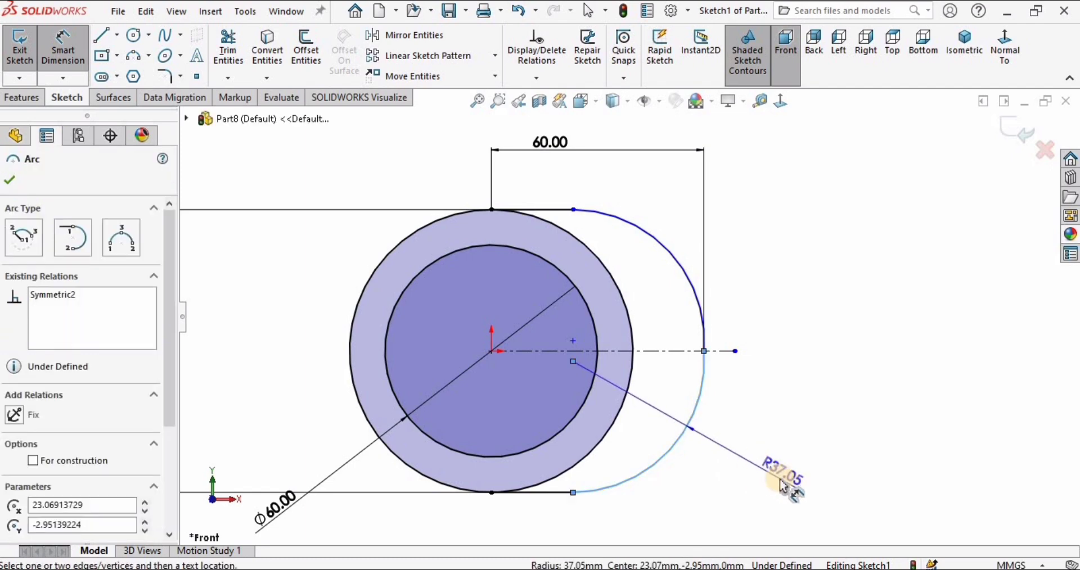
click(782, 483)
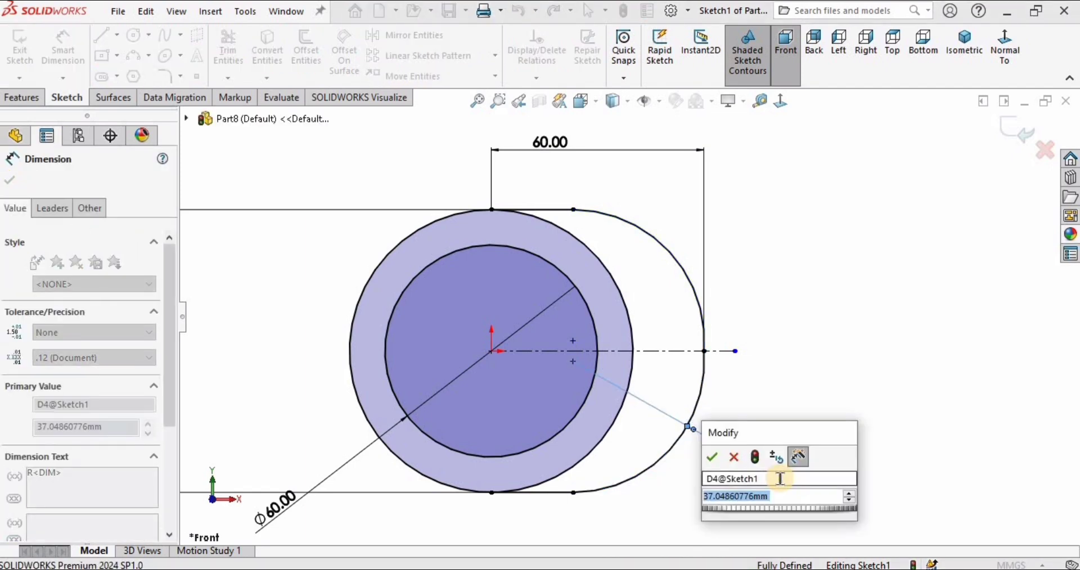
text(39.5)
key(Return)
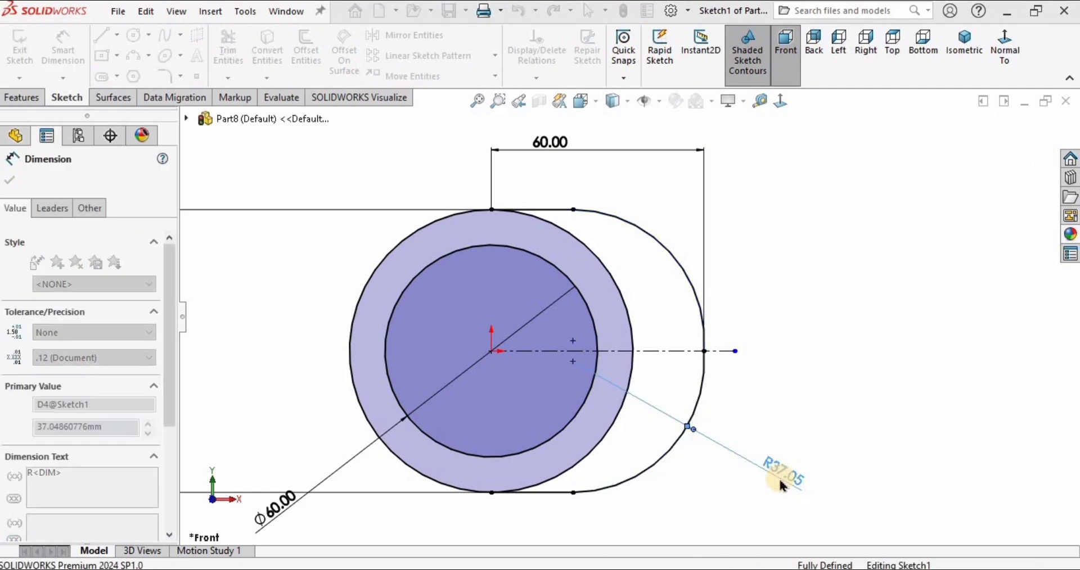
click(865, 363)
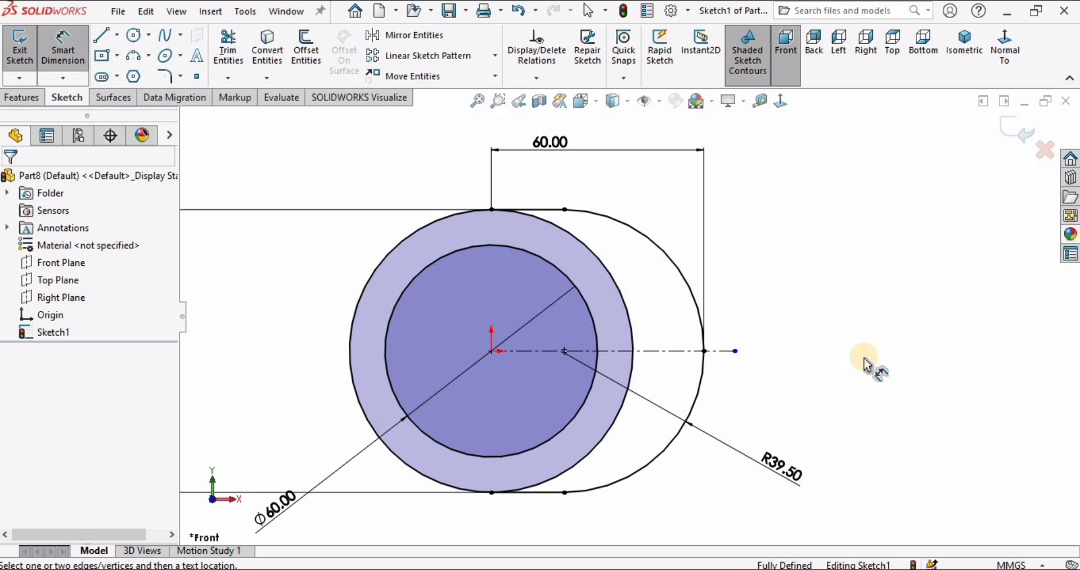
key(Escape)
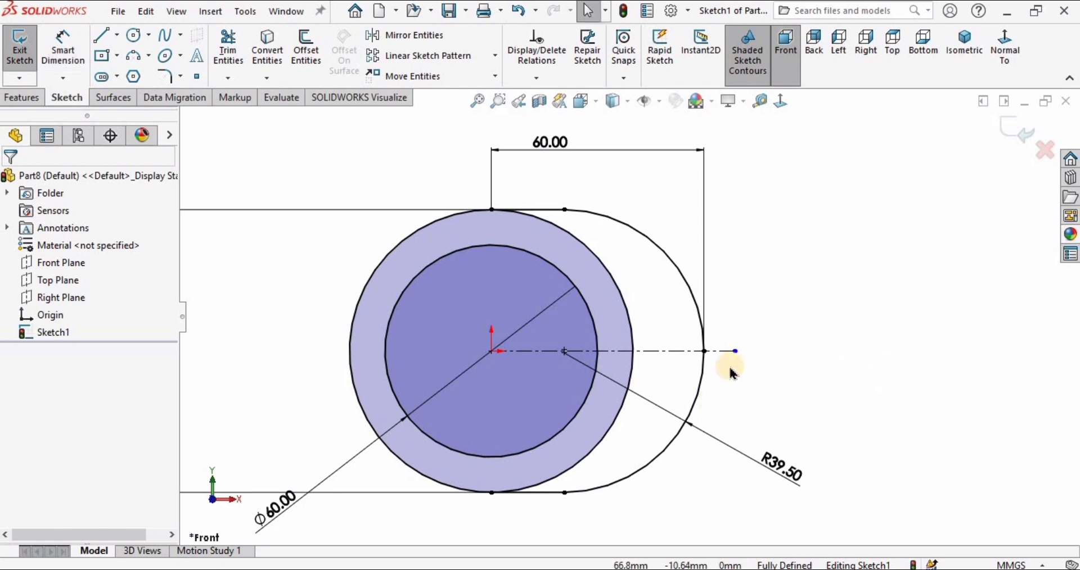
Lengthen the centerline to about 88 mm from the origin and reposition the outer circle's 80 mm diameter dimension.
drag(734, 356, 803, 354)
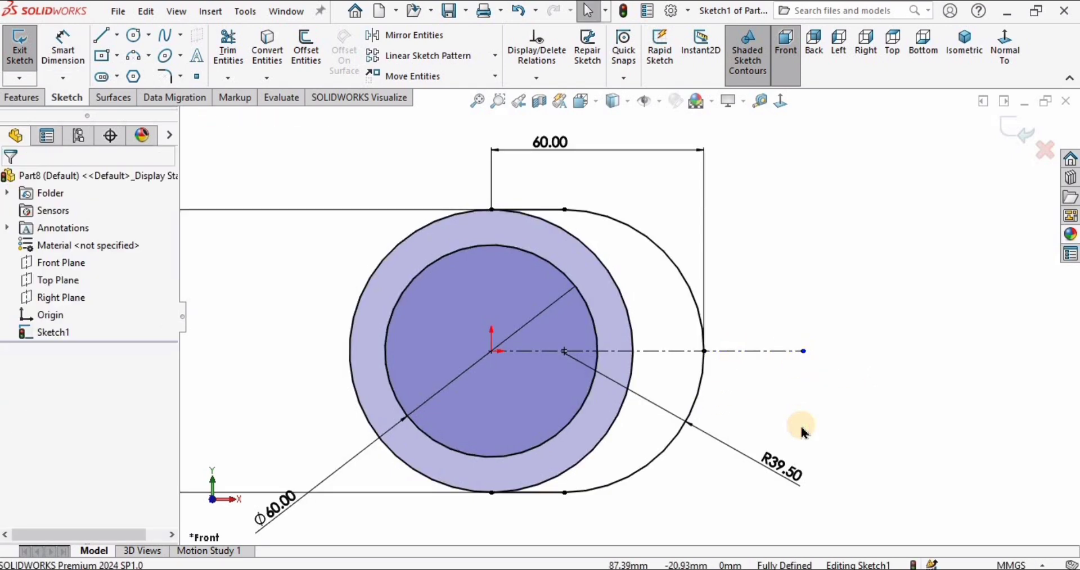
key(f)
middle_drag(482, 337, 498, 332)
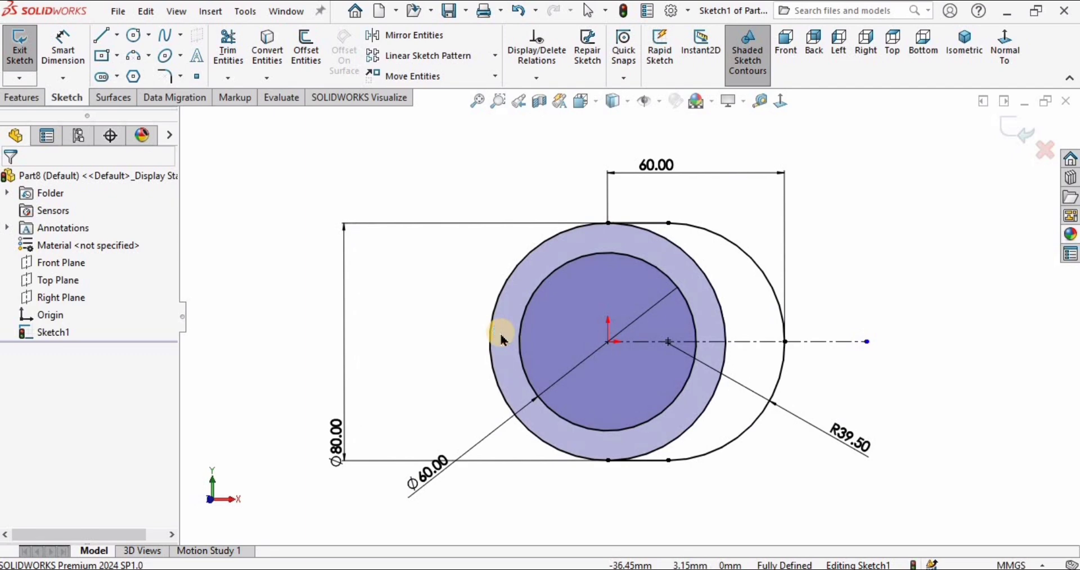
click(331, 212)
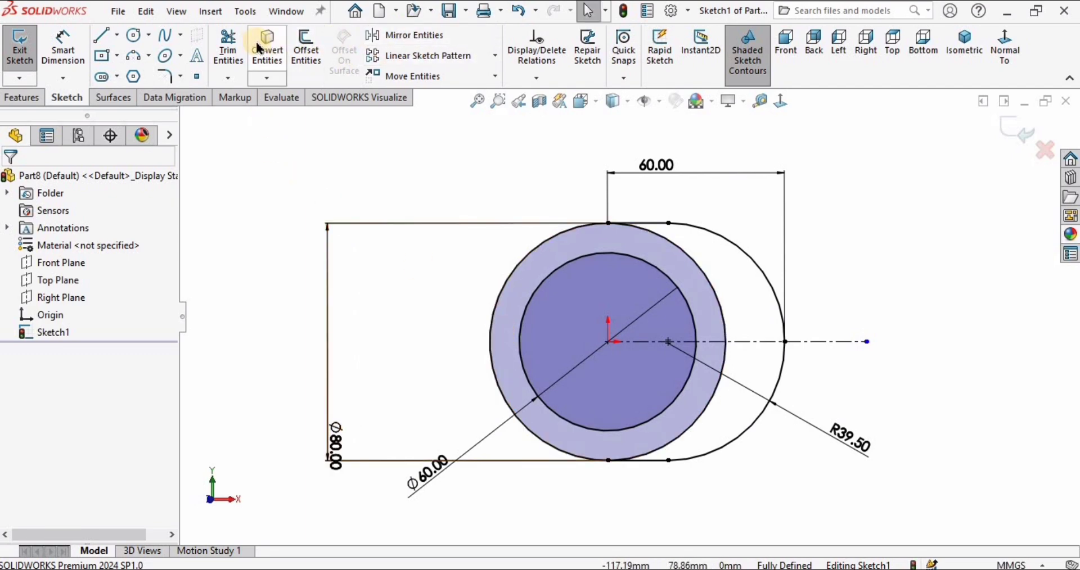
Trim away both quarters of the outer circle that lie inside the arc-ended outline.
click(228, 48)
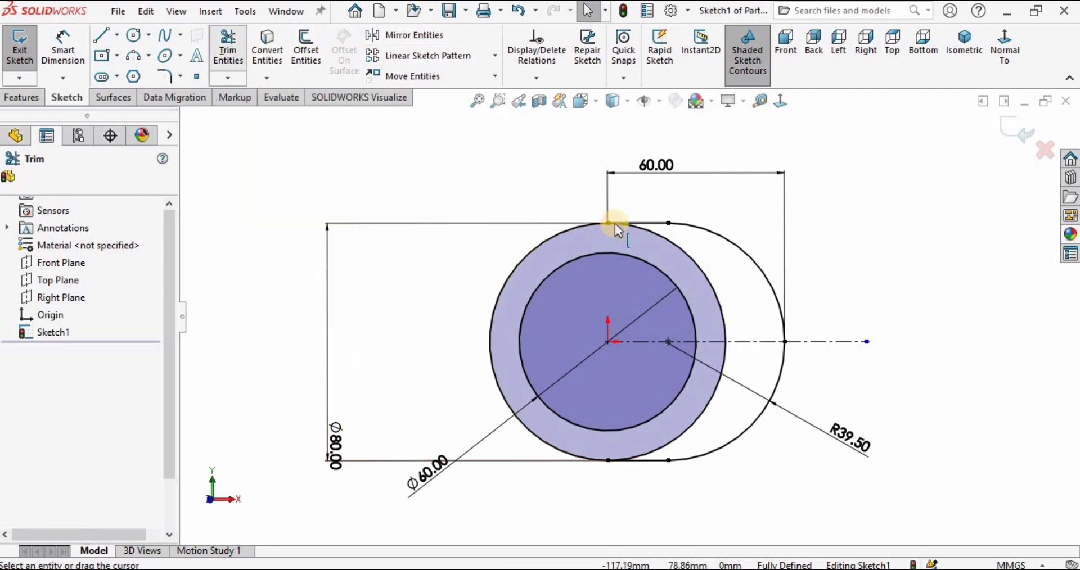
click(700, 260)
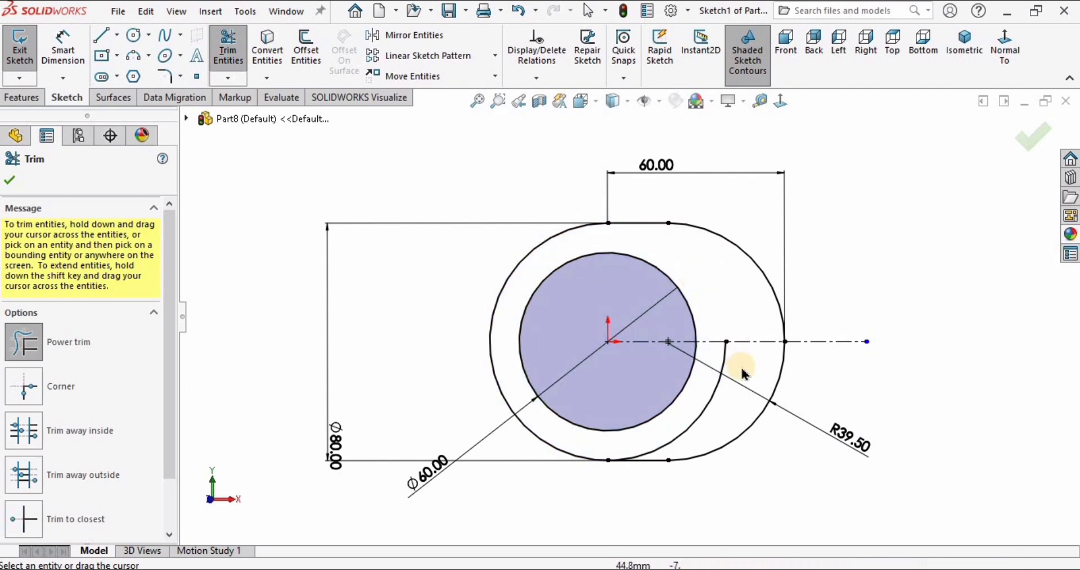
click(723, 363)
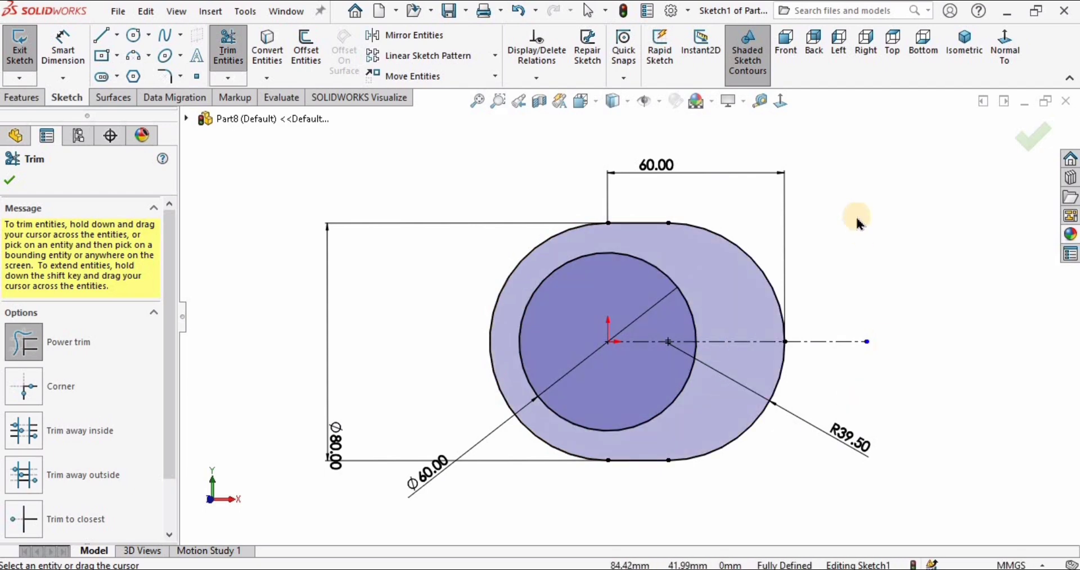
scroll(649, 405, up, 1)
scroll(649, 405, down, 1)
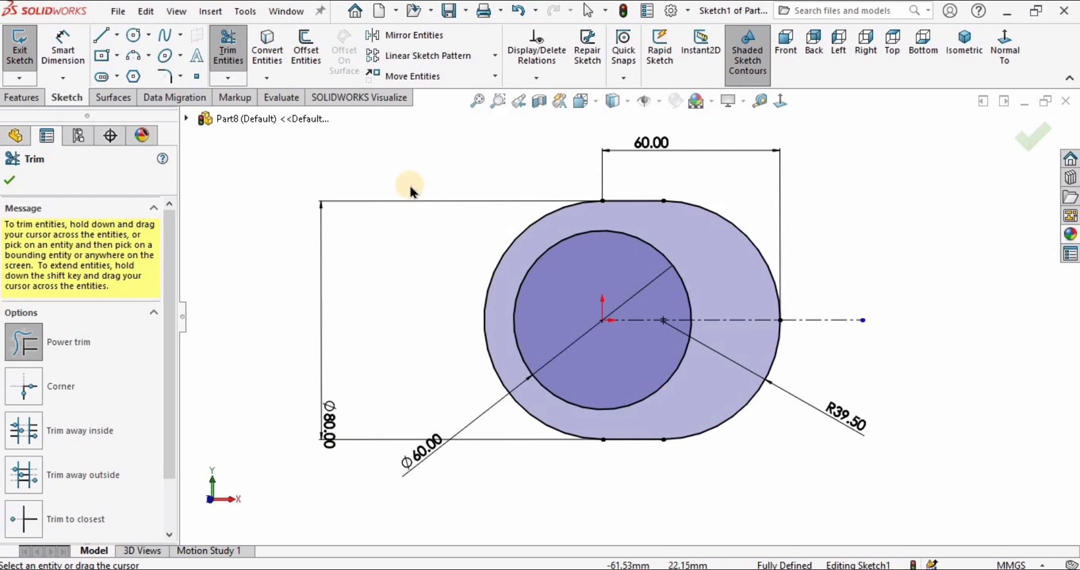
Extrude the trimmed profile with its circular hole 36 mm using the Mid Plane end condition.
click(20, 99)
click(26, 48)
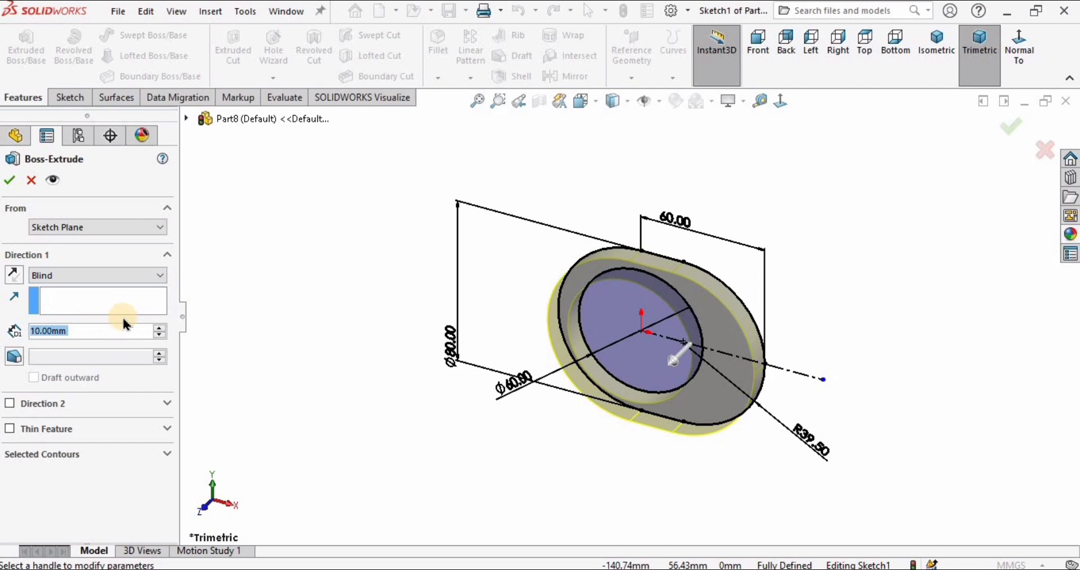
text(36)
key(Return)
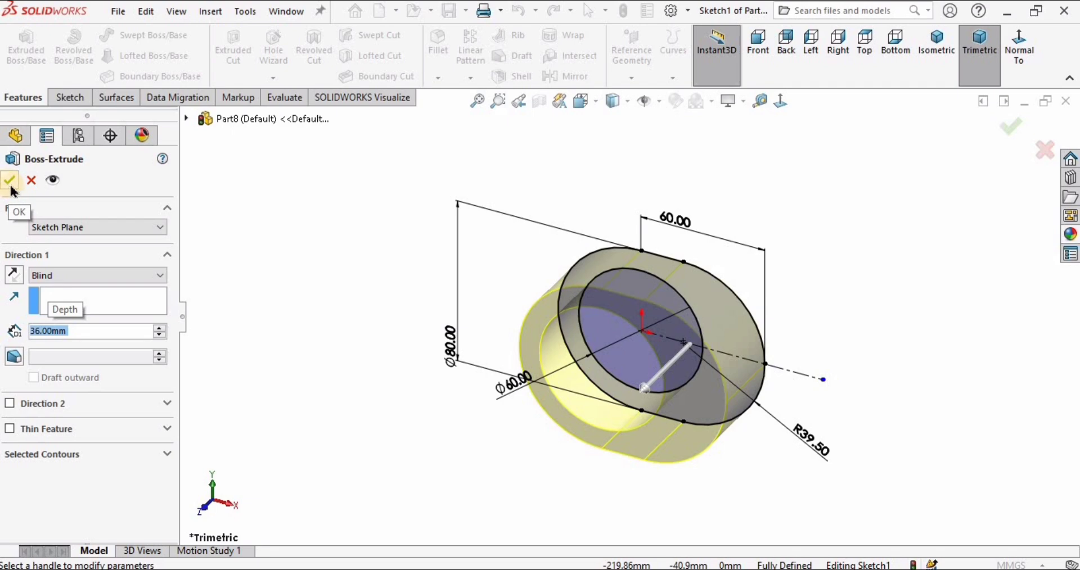
click(73, 276)
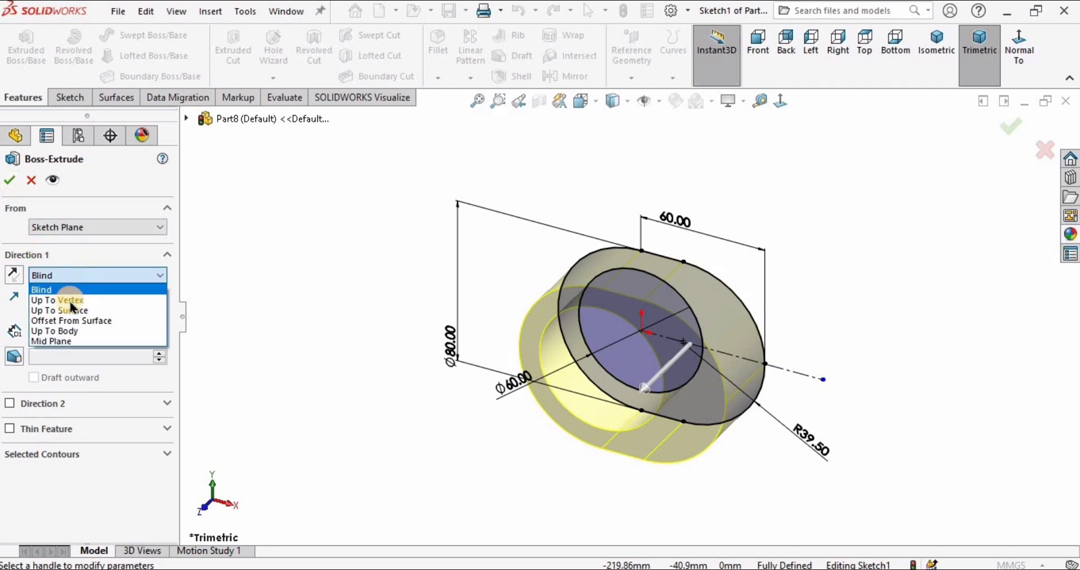
click(57, 341)
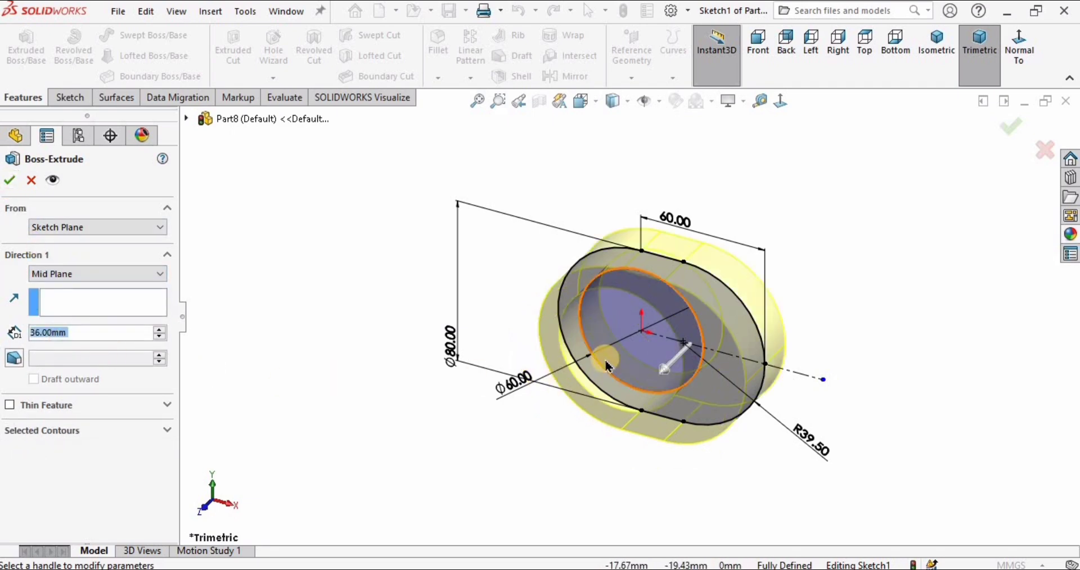
middle_drag(548, 355, 557, 272)
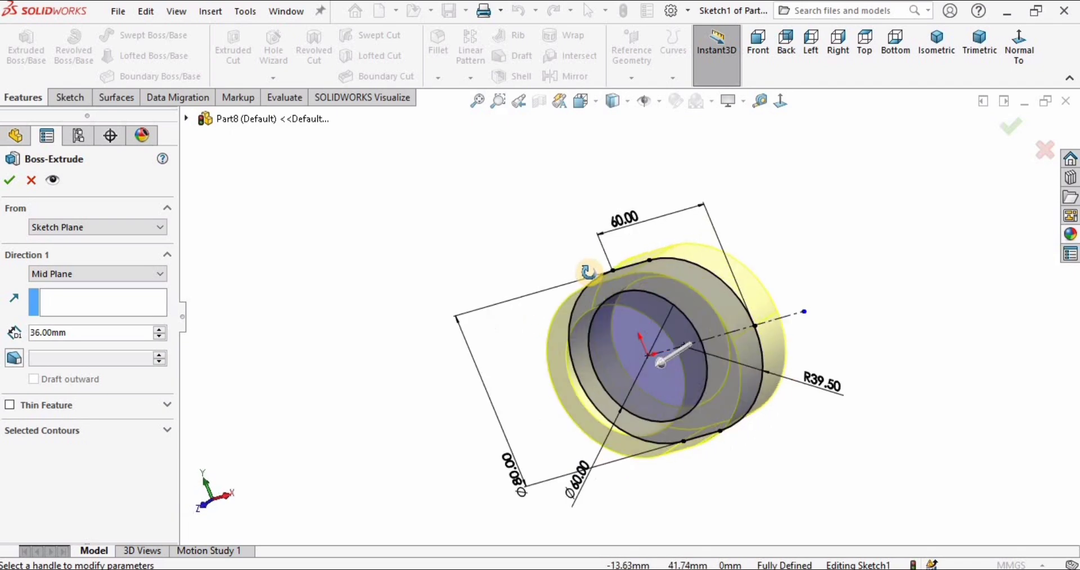
click(9, 180)
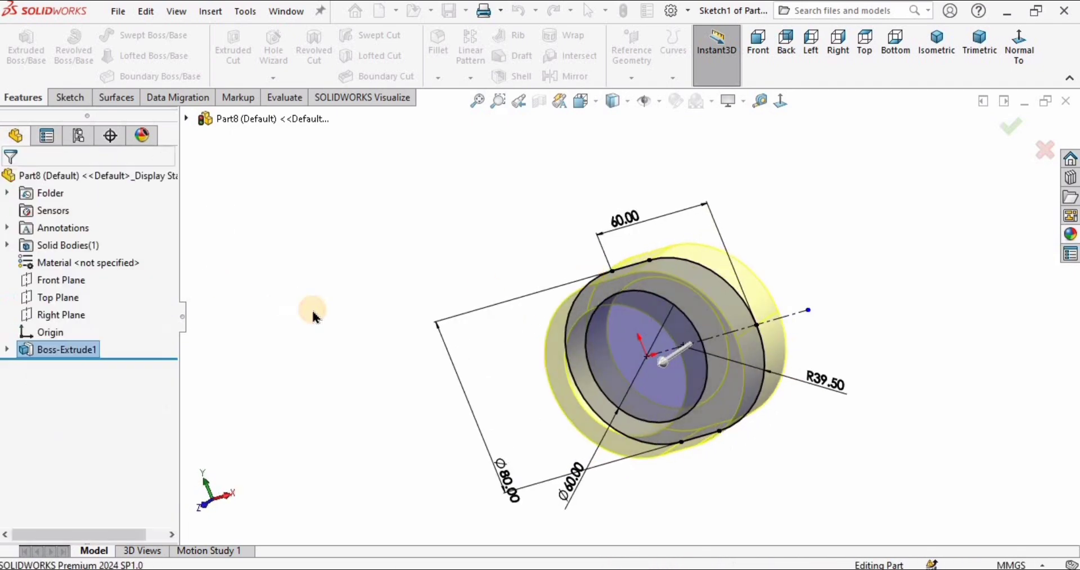
Start a new sketch on the Right Plane of the extruded rounded part.
middle_drag(311, 314, 596, 315)
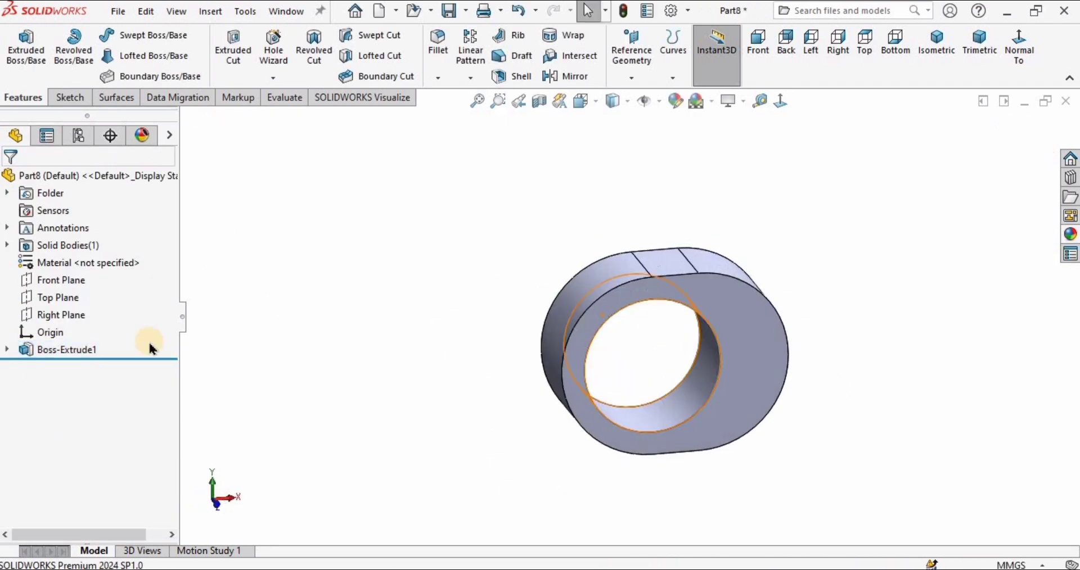
click(57, 283)
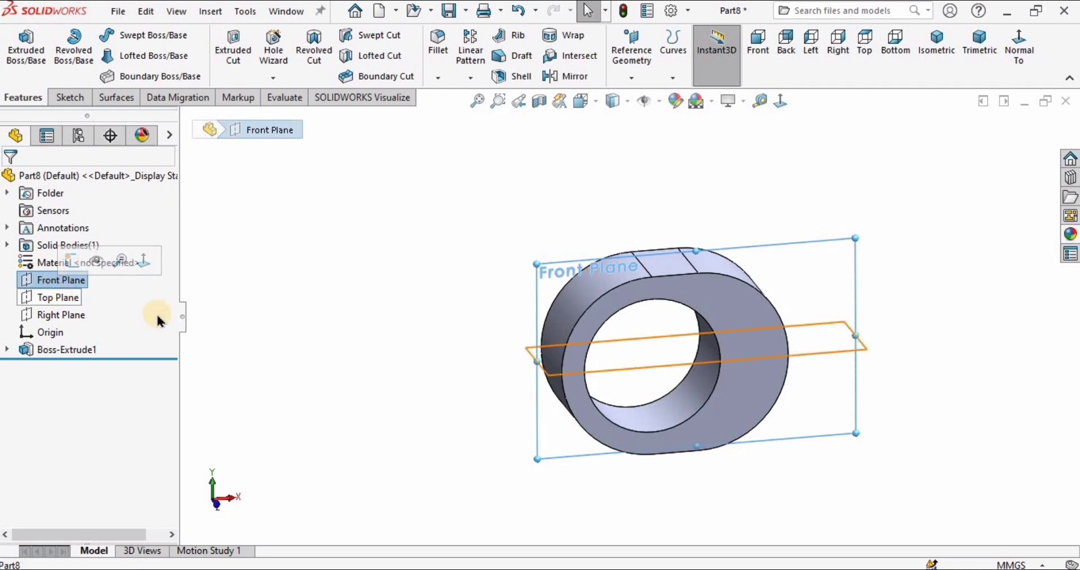
middle_drag(557, 358, 554, 402)
click(54, 298)
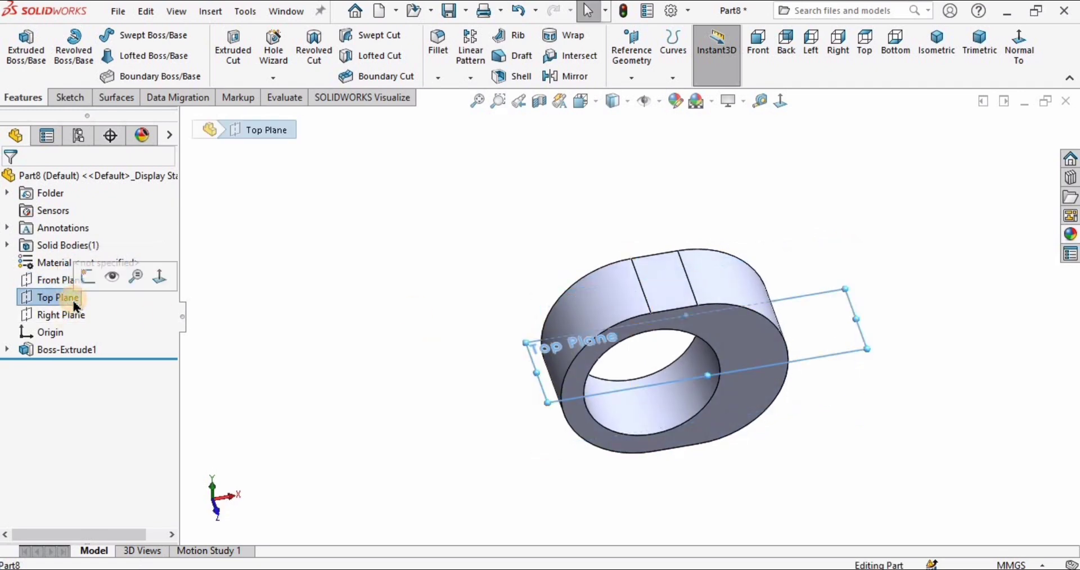
click(62, 315)
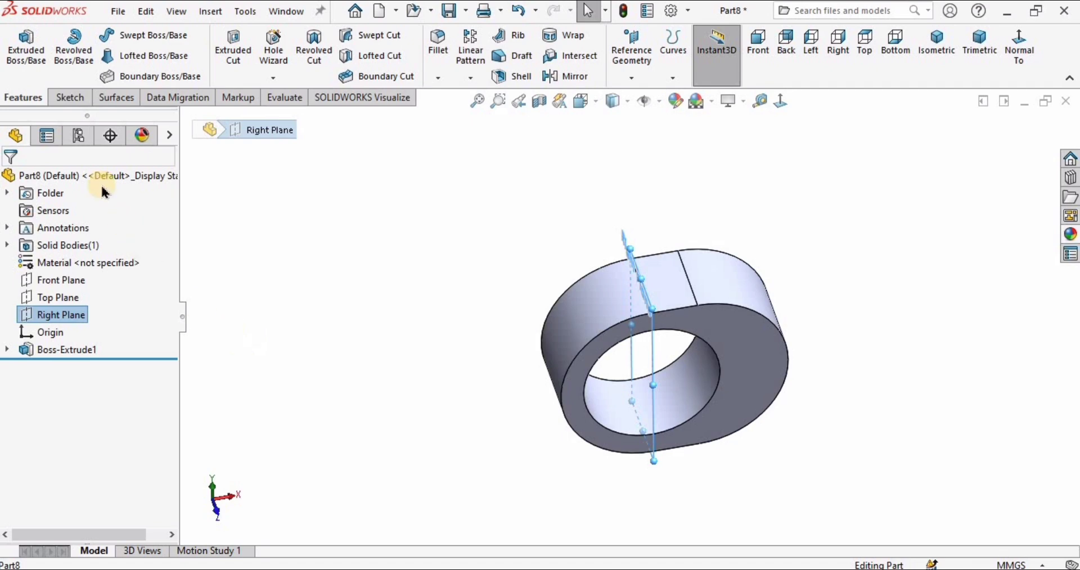
right_click(72, 314)
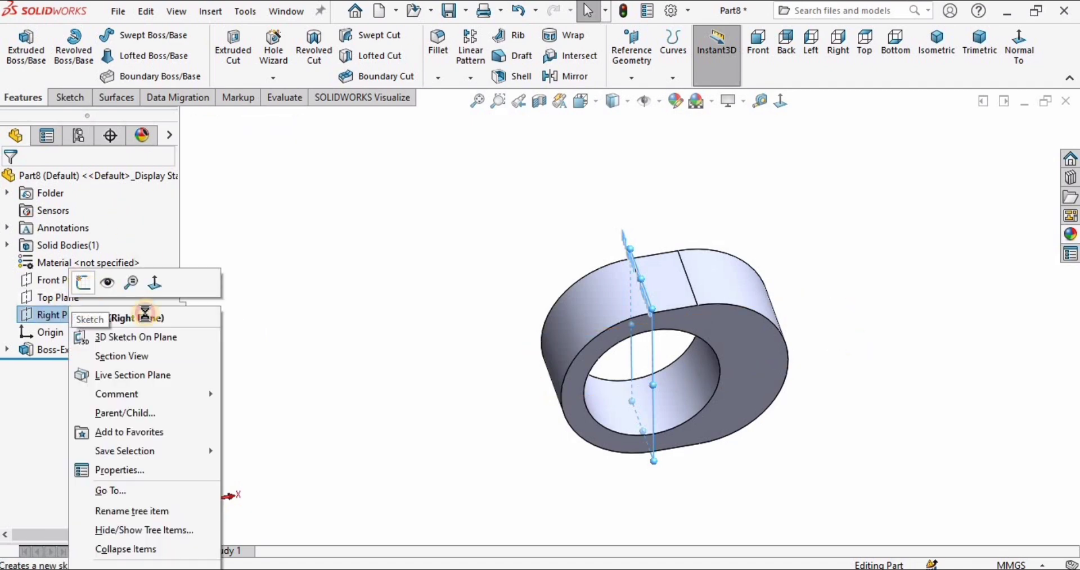
scroll(625, 316, up, 1)
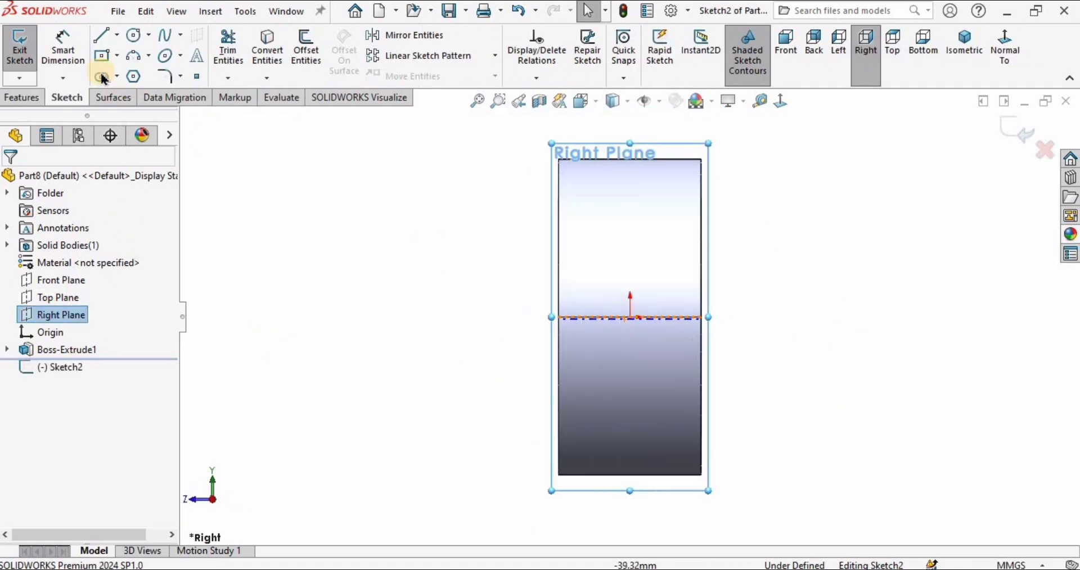
Sketch a circle about 33 mm in diameter centred on the origin.
click(129, 41)
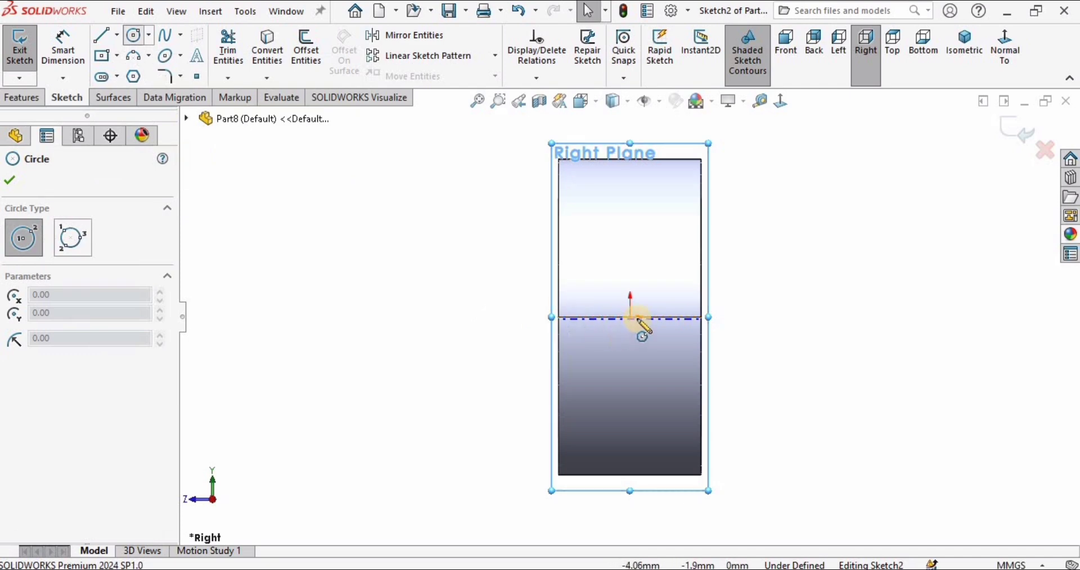
scroll(631, 318, down, 3)
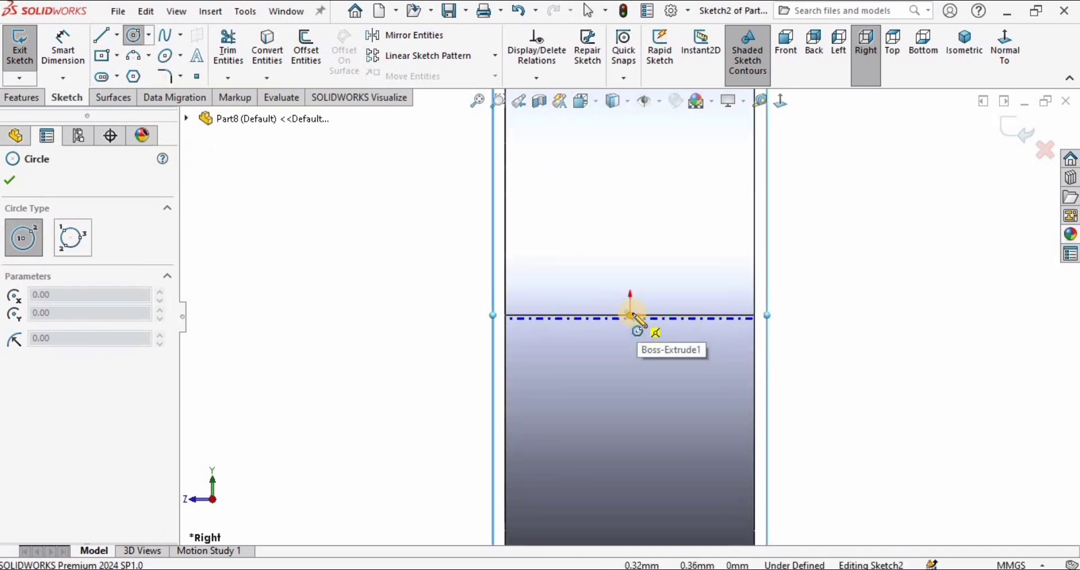
click(632, 315)
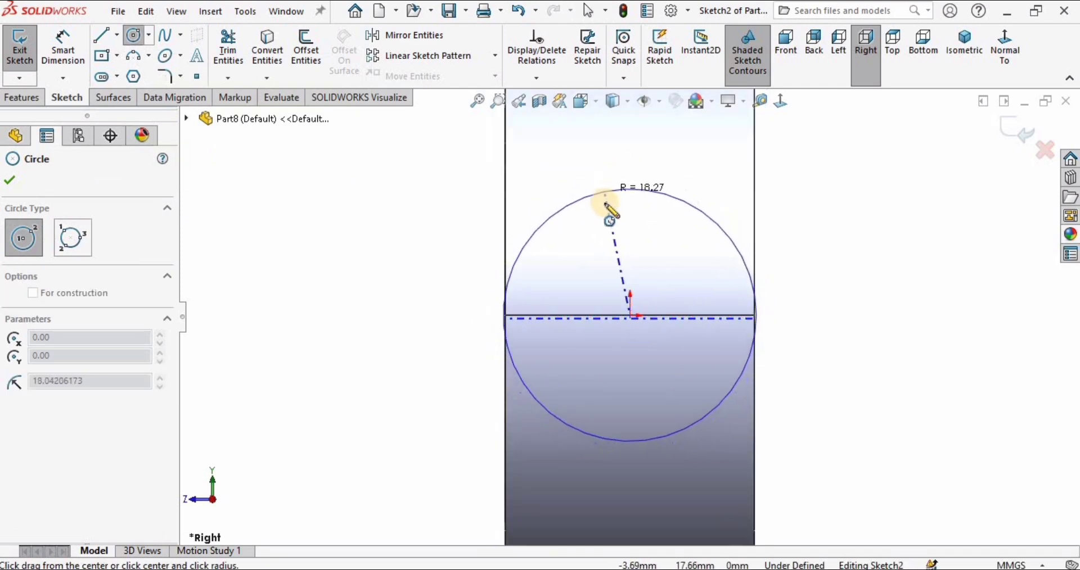
Dimension the circle's diameter as 30 mm.
click(63, 48)
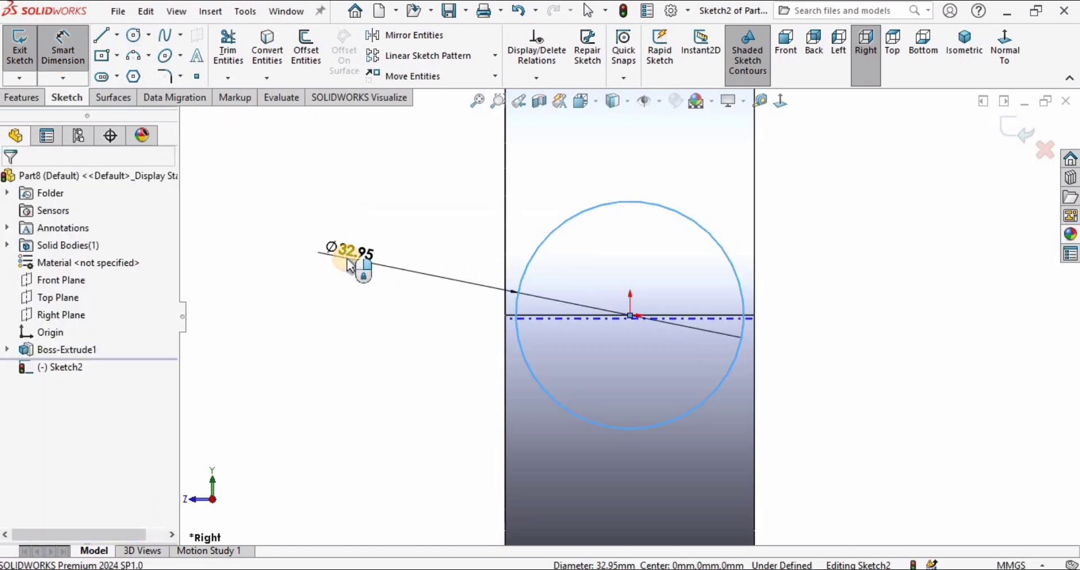
click(347, 259)
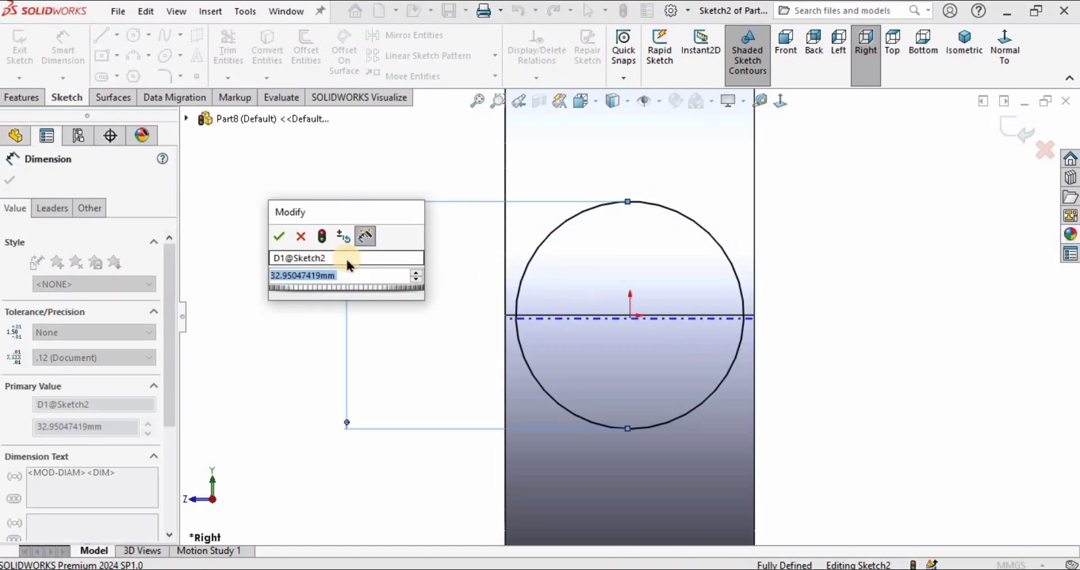
text(30)
key(Return)
click(288, 387)
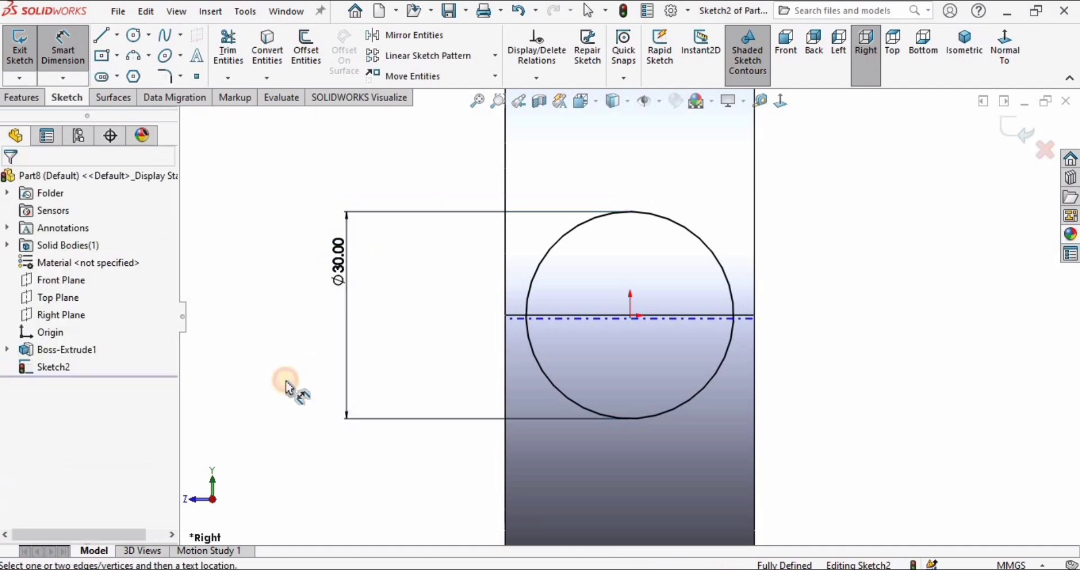
Set up an extruded cut of the circle toward the part's thicker end, using an Offset start condition.
scroll(663, 320, up, 3)
mouse_move(651, 302)
middle_down()
mouse_move(740, 314)
mouse_move(728, 316)
middle_up()
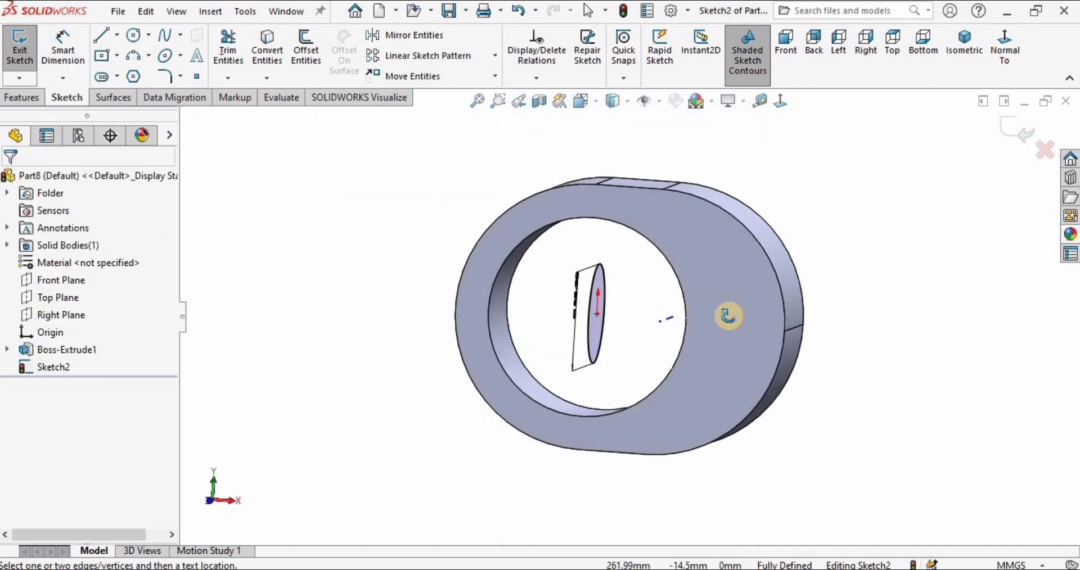
click(20, 99)
click(225, 56)
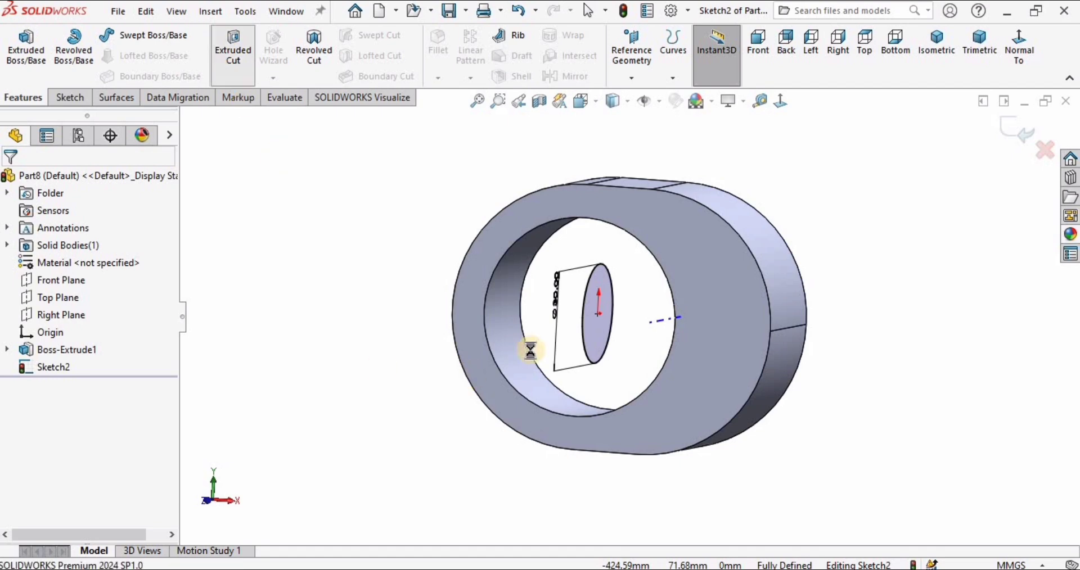
middle_drag(621, 356, 631, 317)
scroll(748, 402, up, 1)
scroll(743, 390, down, 3)
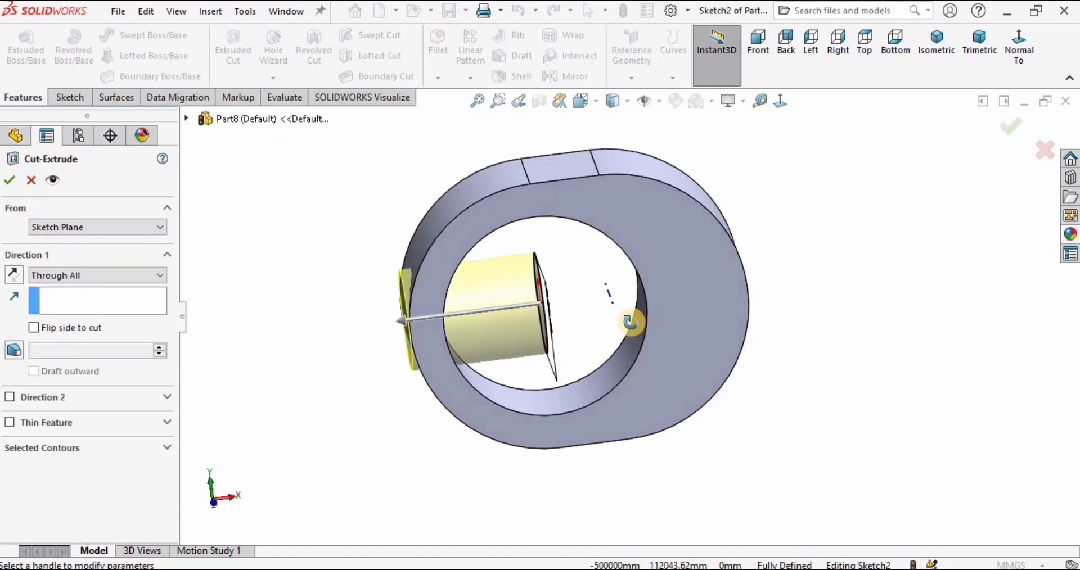
click(88, 275)
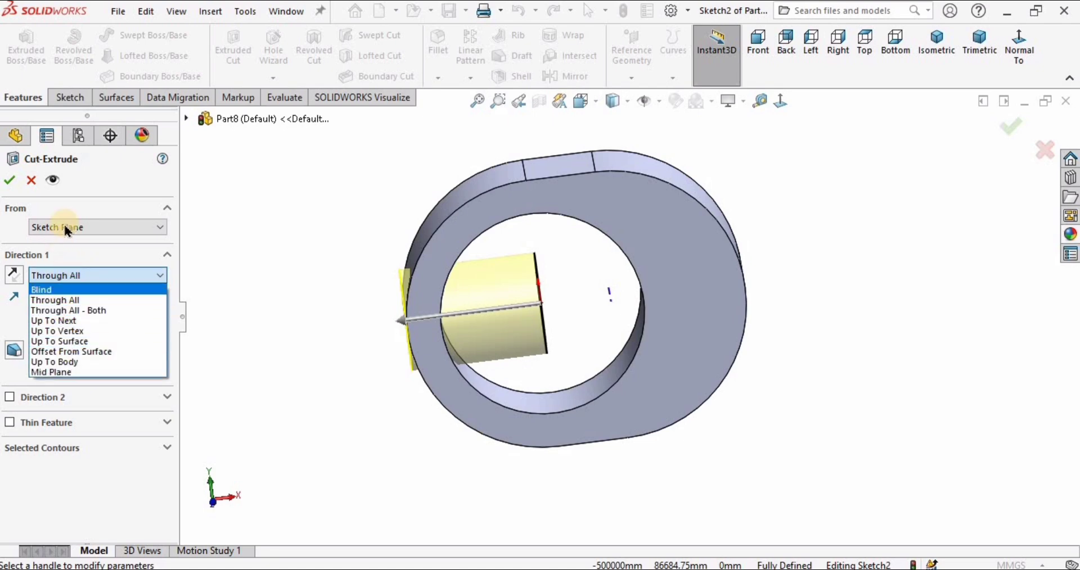
click(87, 226)
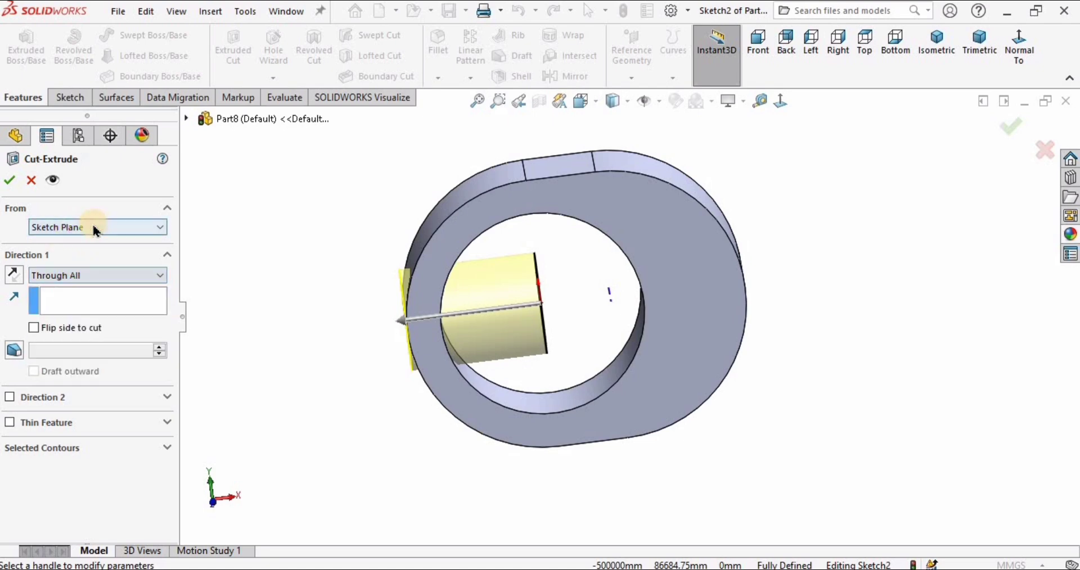
click(137, 227)
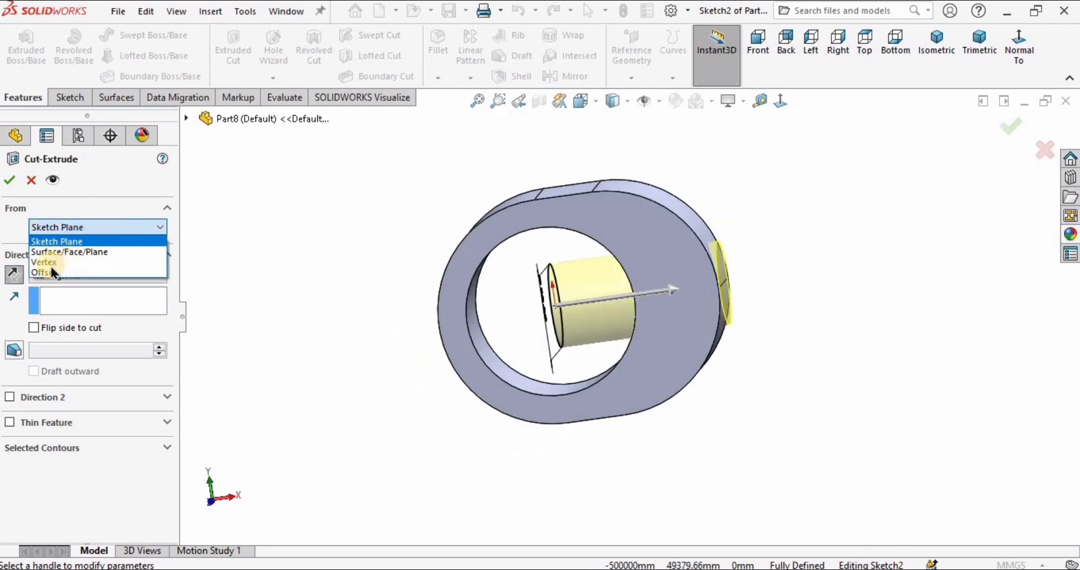
click(45, 272)
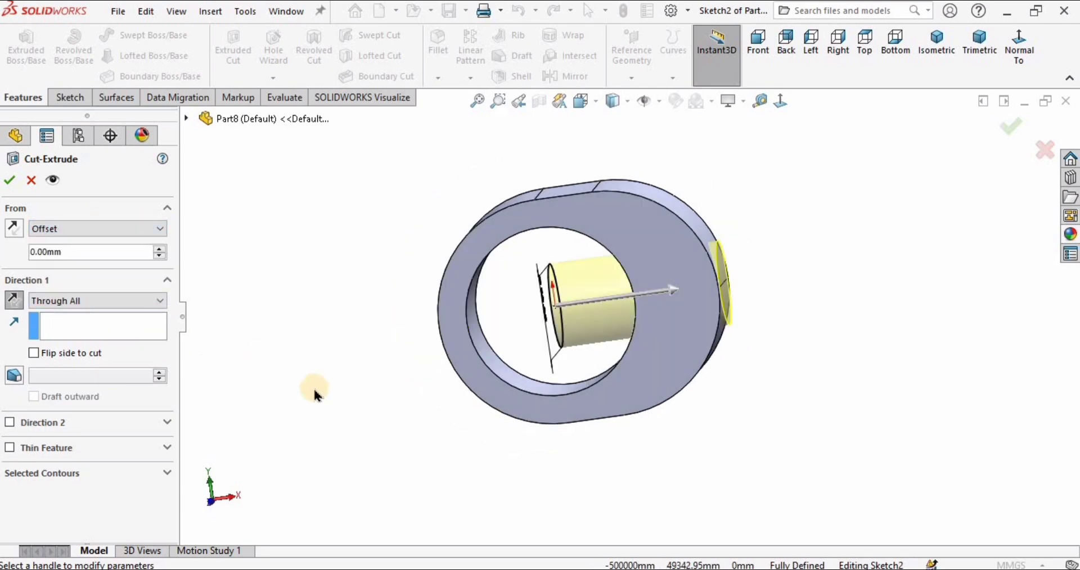
Set the cut's start offset to 40 mm and complete it with the Through All end condition.
click(161, 251)
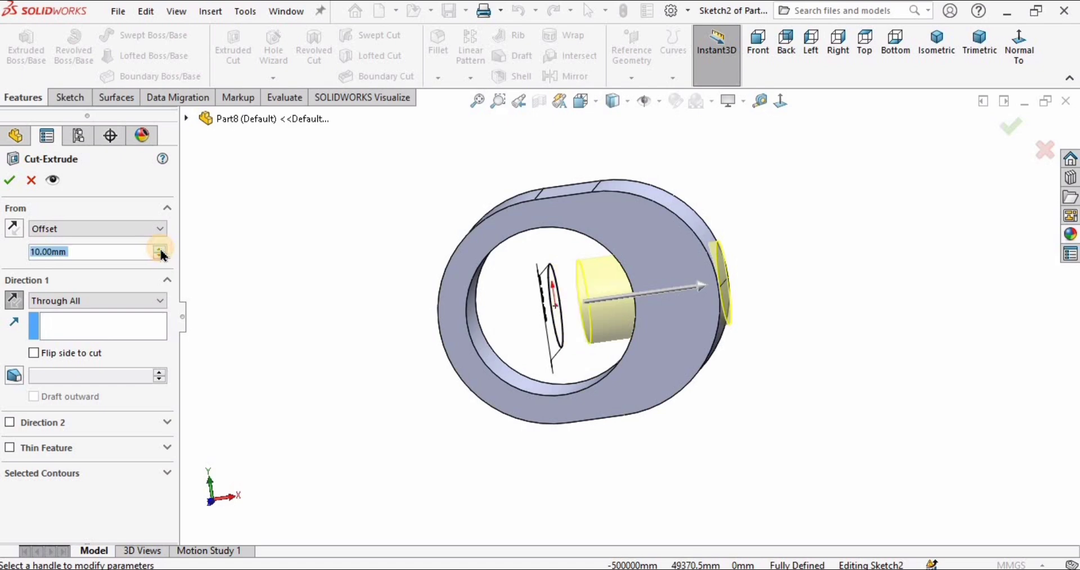
click(161, 251)
mouse_move(622, 342)
middle_down()
mouse_move(644, 316)
mouse_move(633, 309)
mouse_move(641, 325)
middle_up()
scroll(641, 325, down, 5)
scroll(640, 315, up, 1)
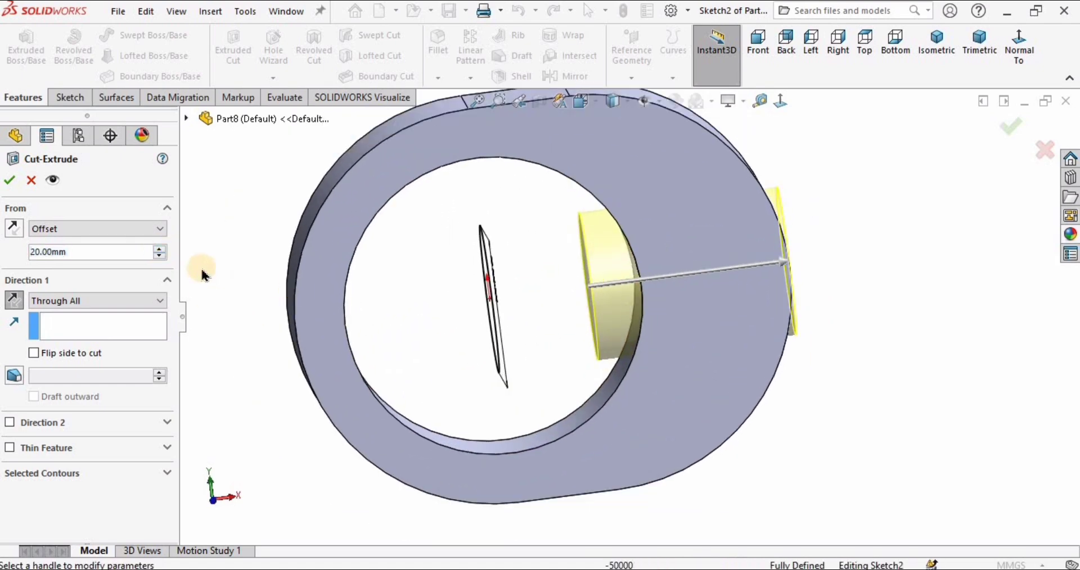
click(160, 251)
click(161, 251)
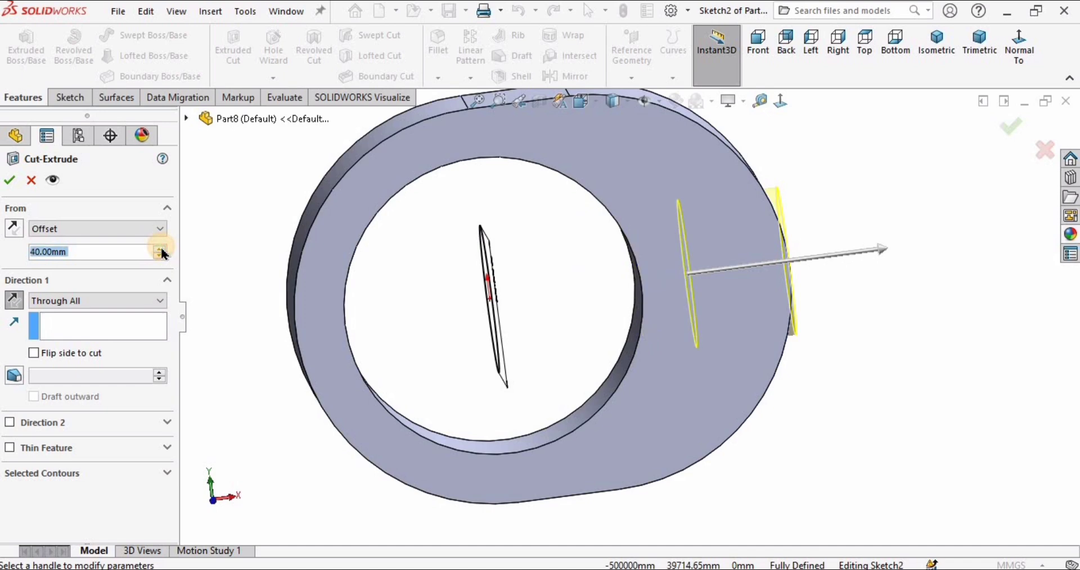
click(82, 304)
click(51, 310)
click(9, 180)
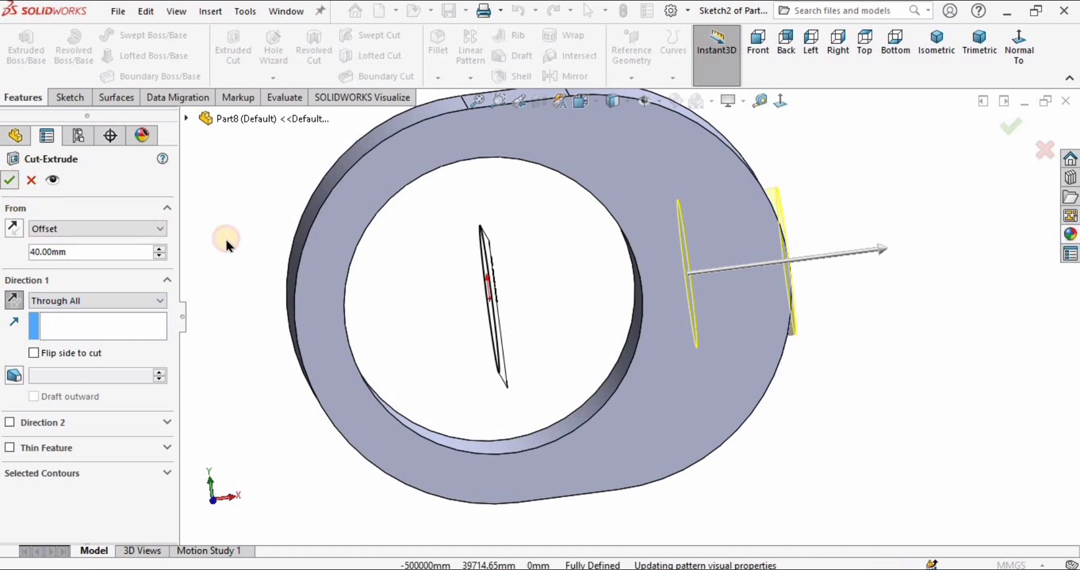
Apply the yellow high gloss plastic appearance to the part.
middle_drag(570, 306, 935, 306)
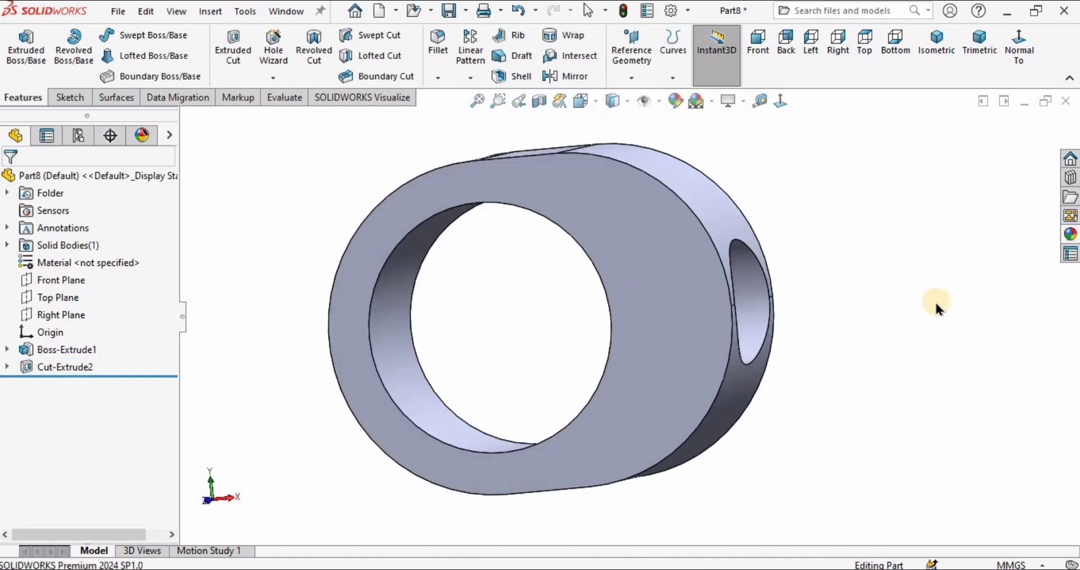
click(1068, 235)
double_click(1005, 395)
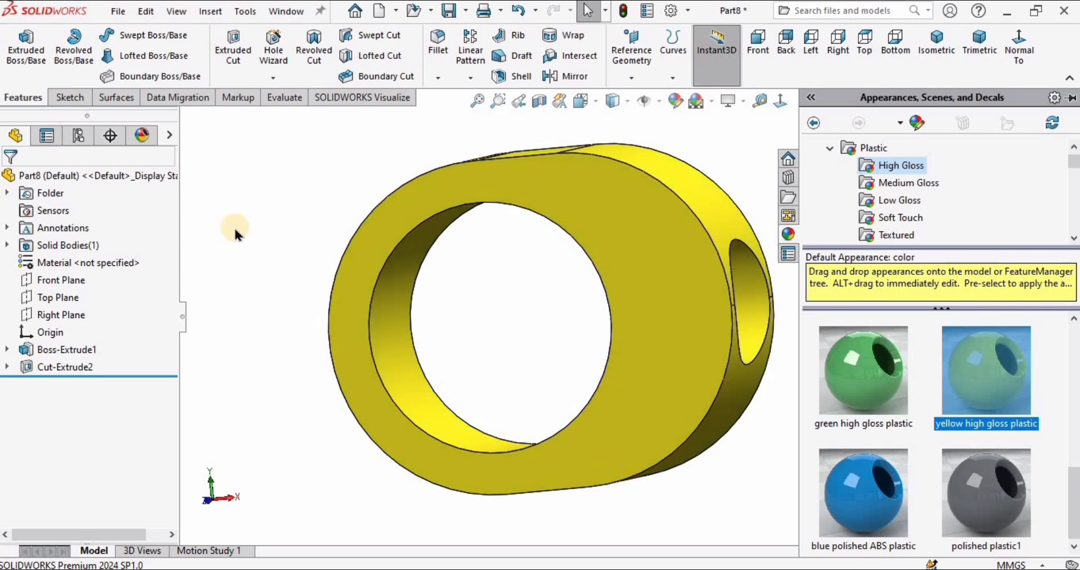
middle_drag(357, 267, 489, 323)
key(Escape)
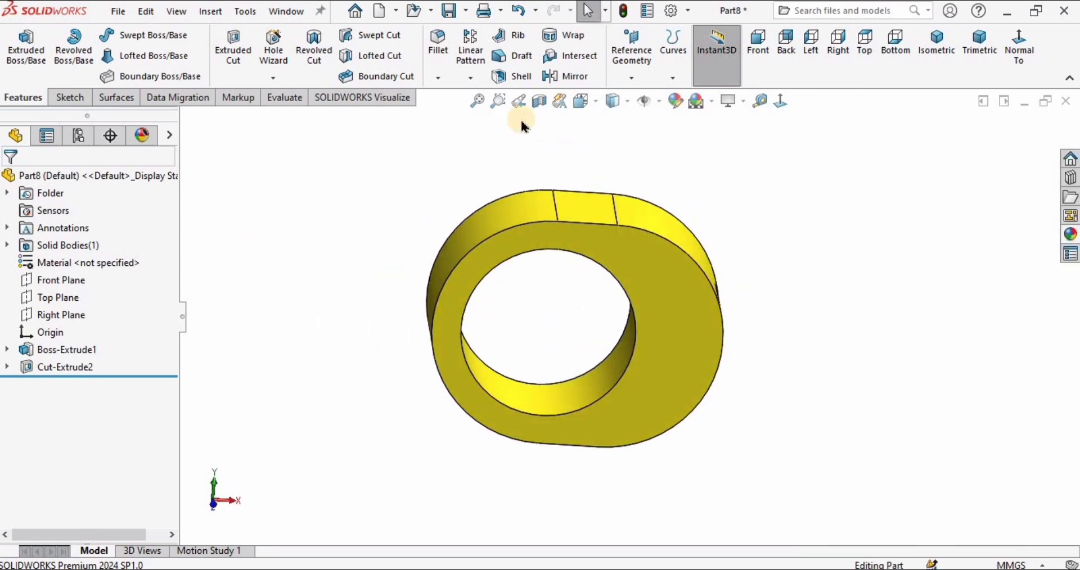
Fillet the full outer edge loops on both flat faces with a symmetric 2 mm radius.
click(449, 57)
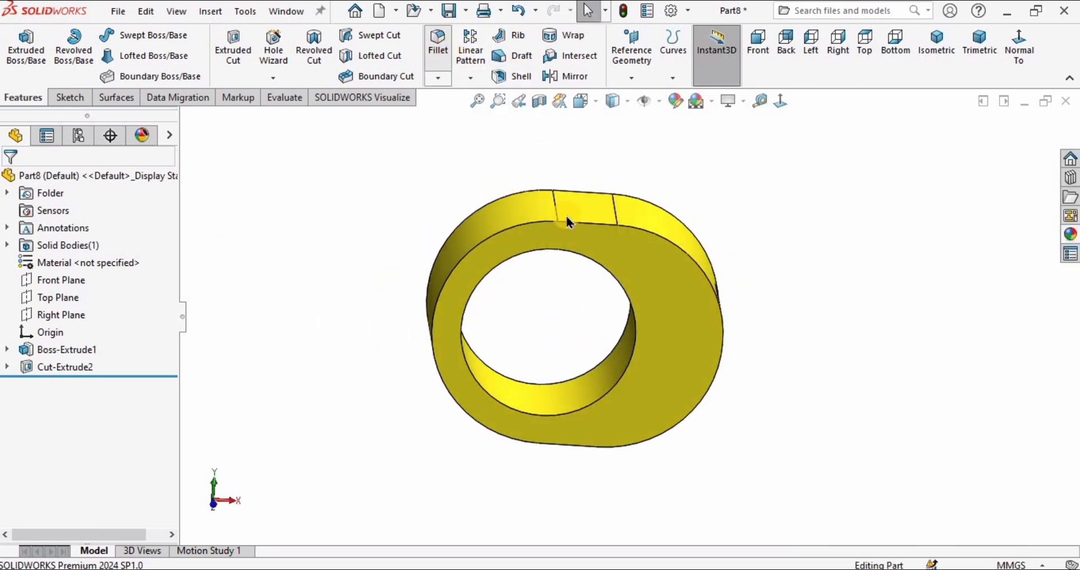
click(526, 225)
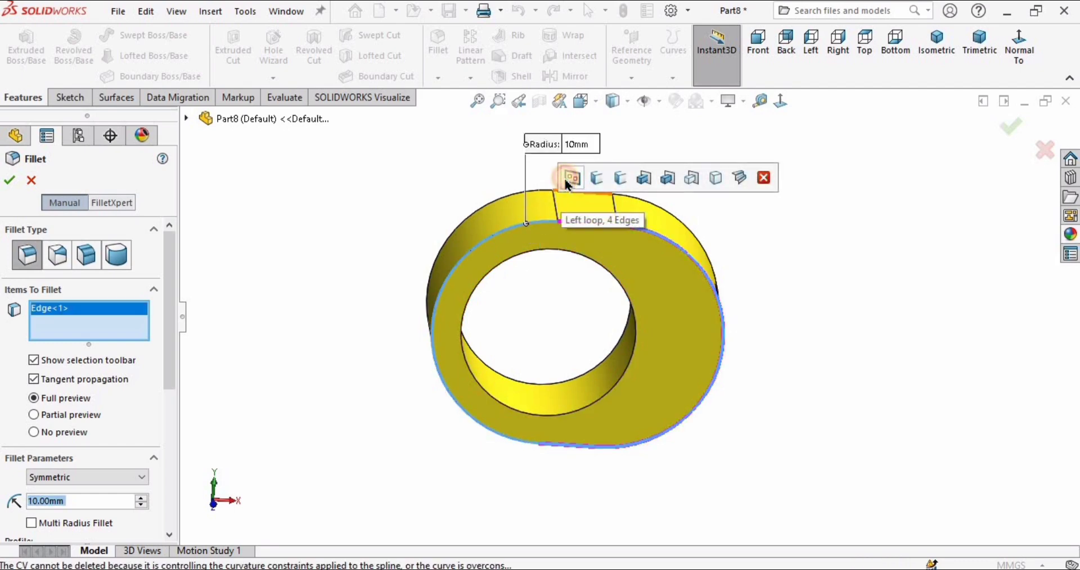
click(571, 178)
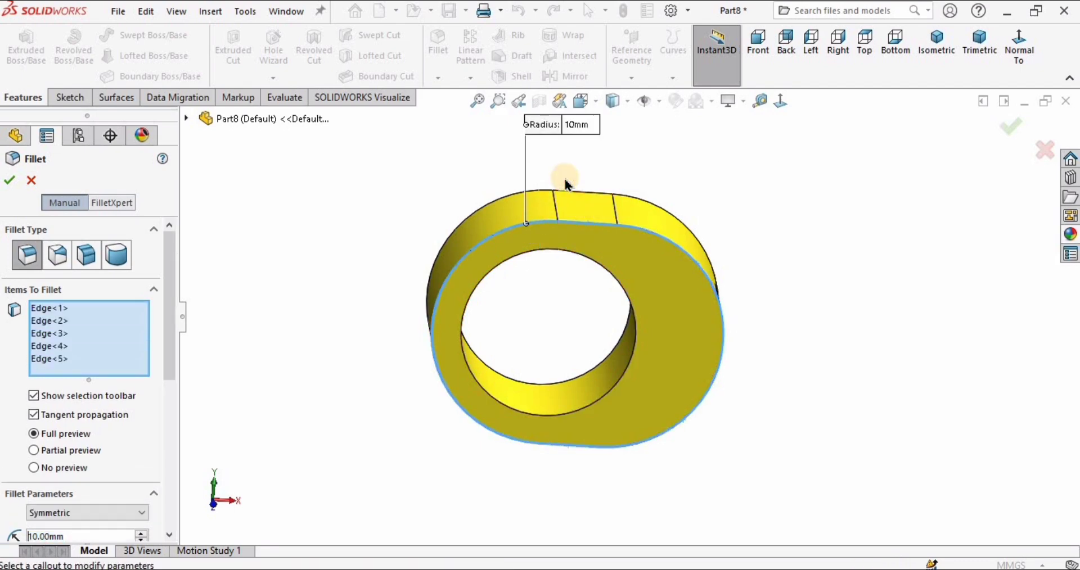
click(536, 190)
click(582, 140)
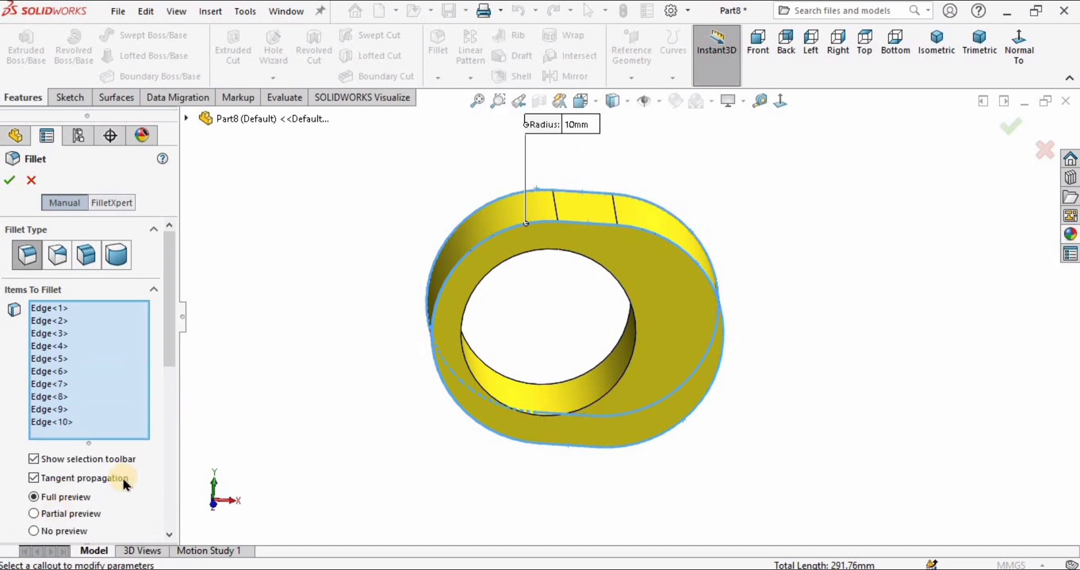
drag(172, 340, 175, 431)
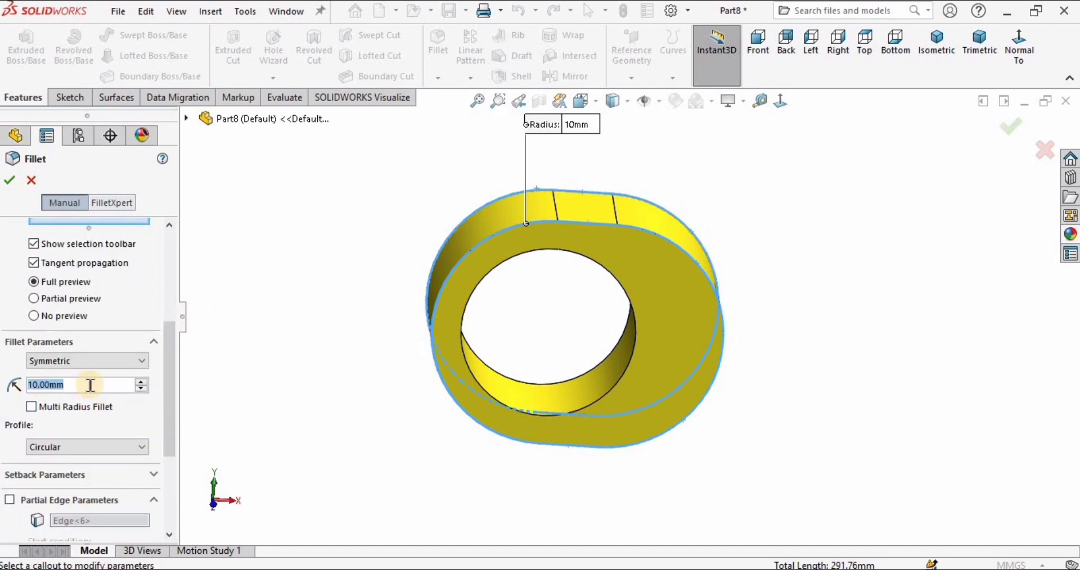
text(2)
key(Return)
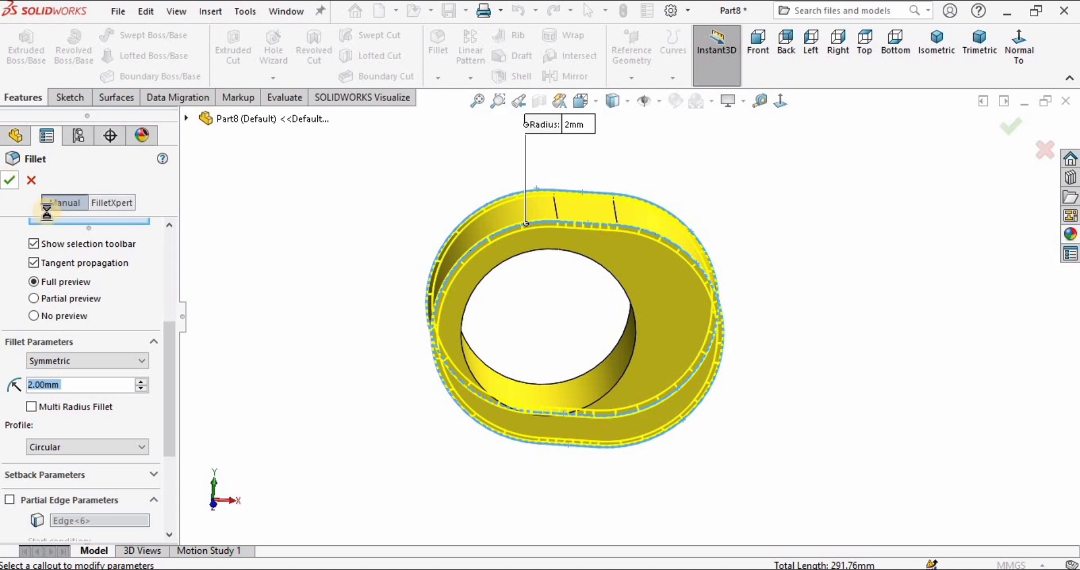
click(416, 318)
Open the Save As dialog for the finished part.
middle_drag(416, 320, 563, 312)
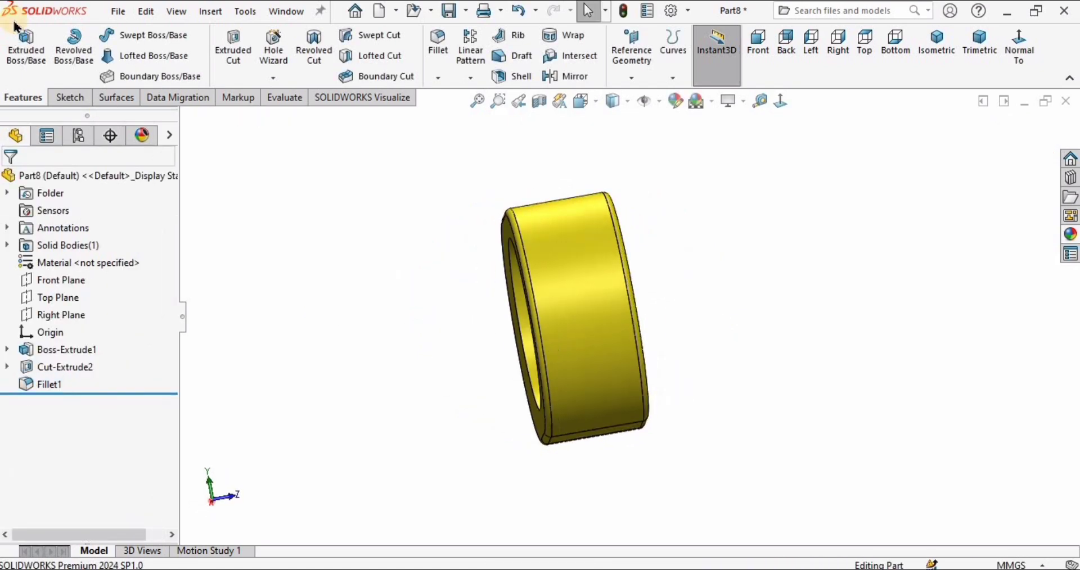
click(116, 12)
click(149, 206)
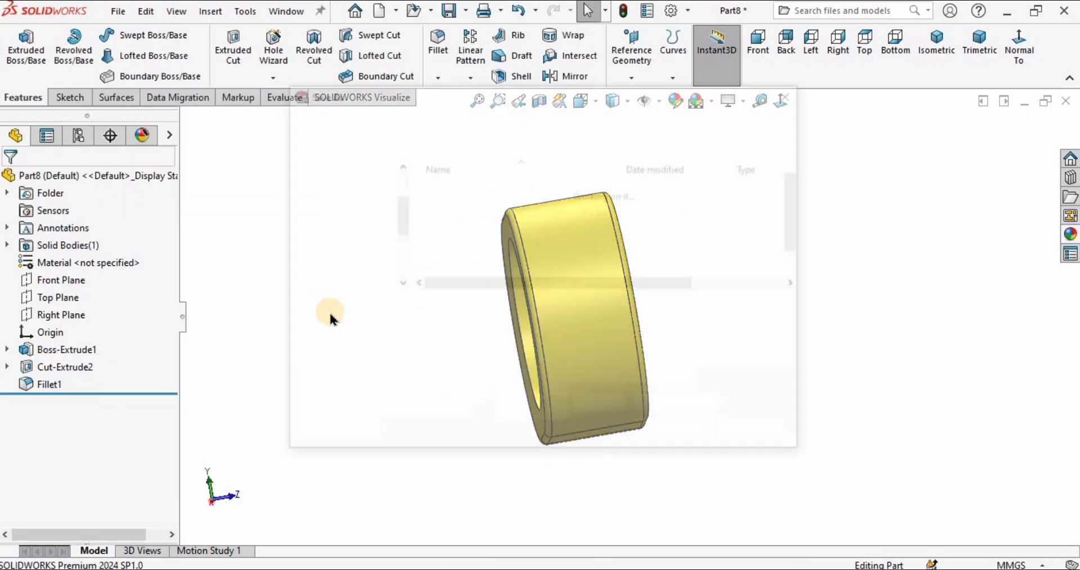